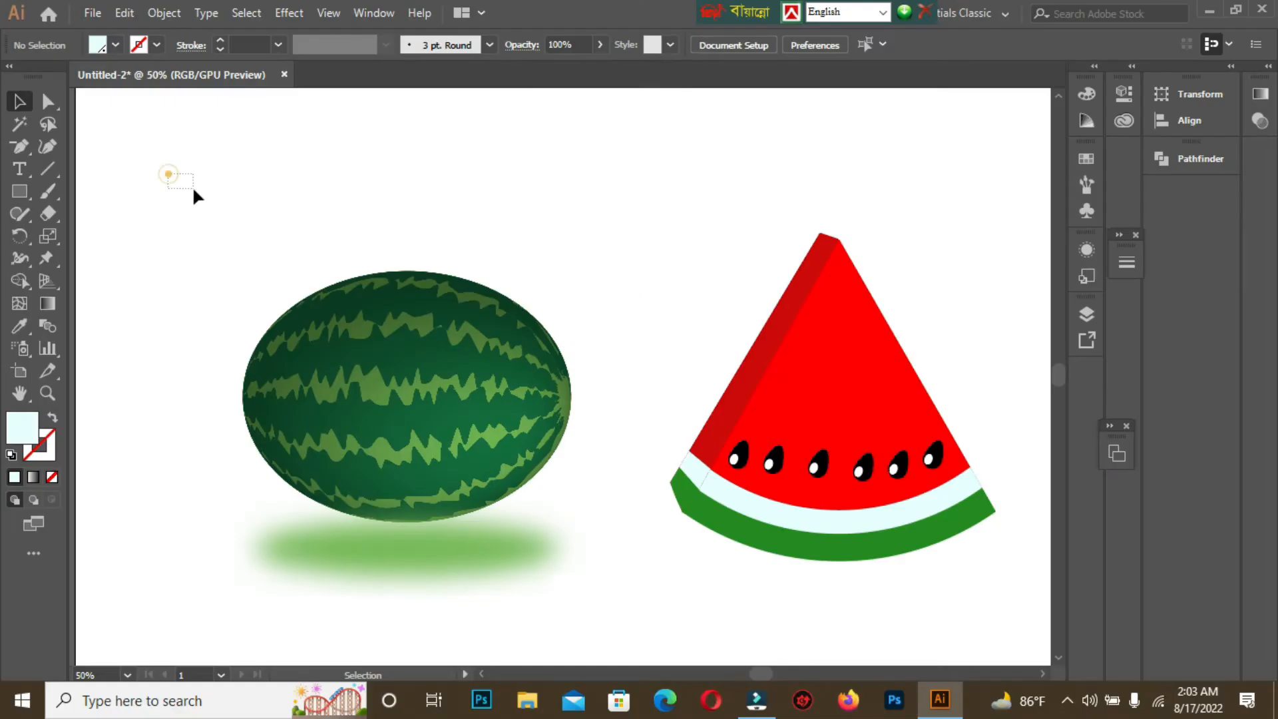
Delete the existing whole watermelon and watermelon slice artwork from the canvas.
{"action": "left_click_drag", "start_coordinate": [171, 178], "coordinate": [611, 377]}
{"action": "left_click", "coordinate": [656, 301]}
{"action": "left_click_drag", "start_coordinate": [228, 220], "coordinate": [1007, 598]}
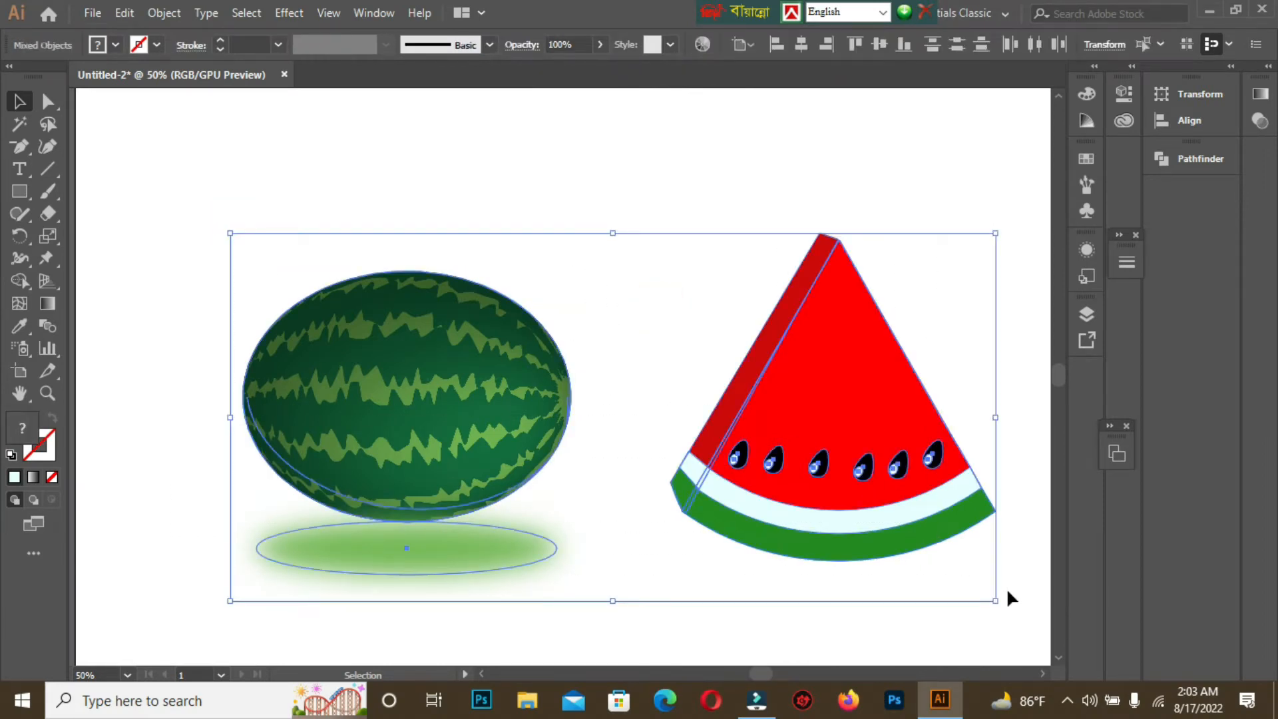
{"action": "left_click", "coordinate": [904, 202]}
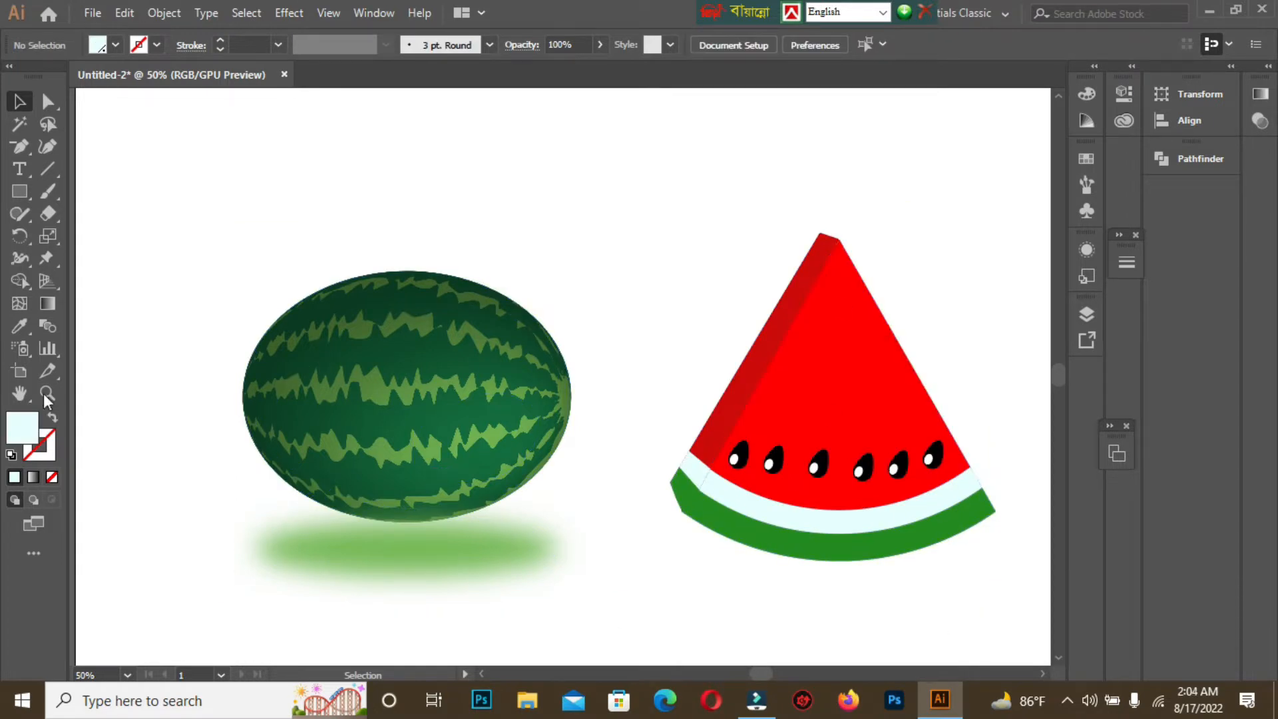
{"action": "left_click_drag", "start_coordinate": [201, 190], "coordinate": [1016, 642]}
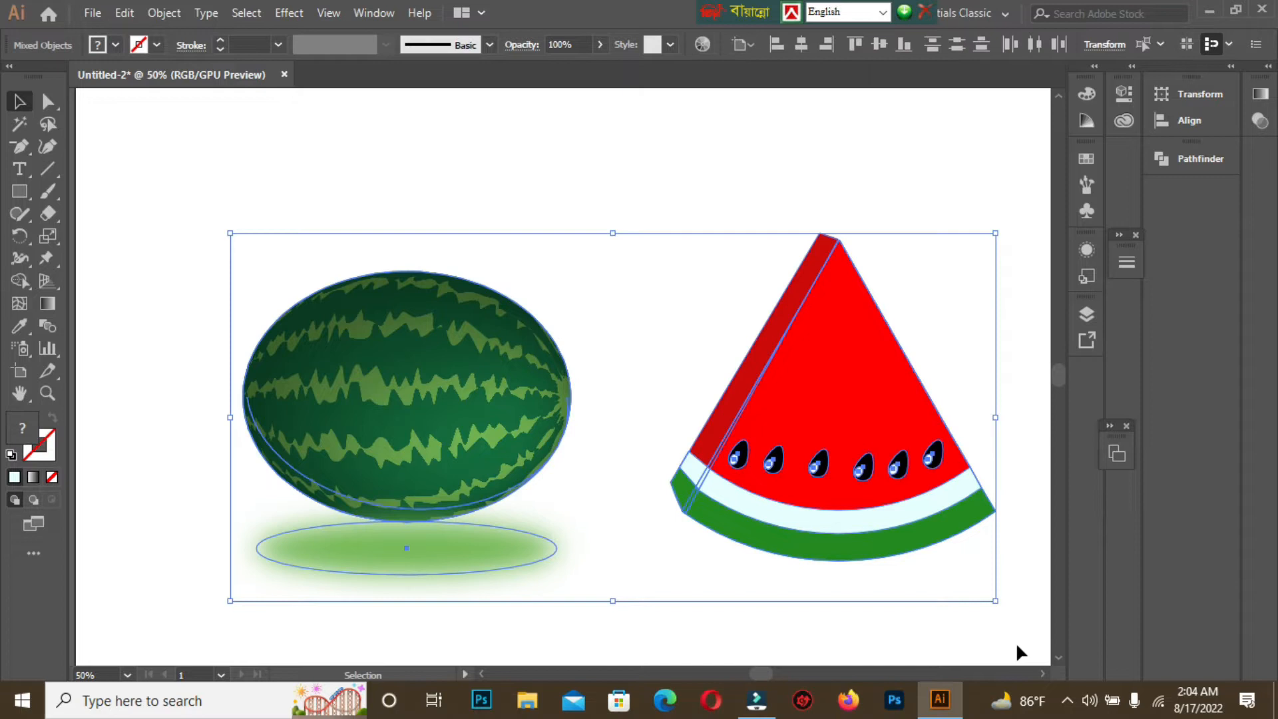
{"action": "key", "text": "Delete"}
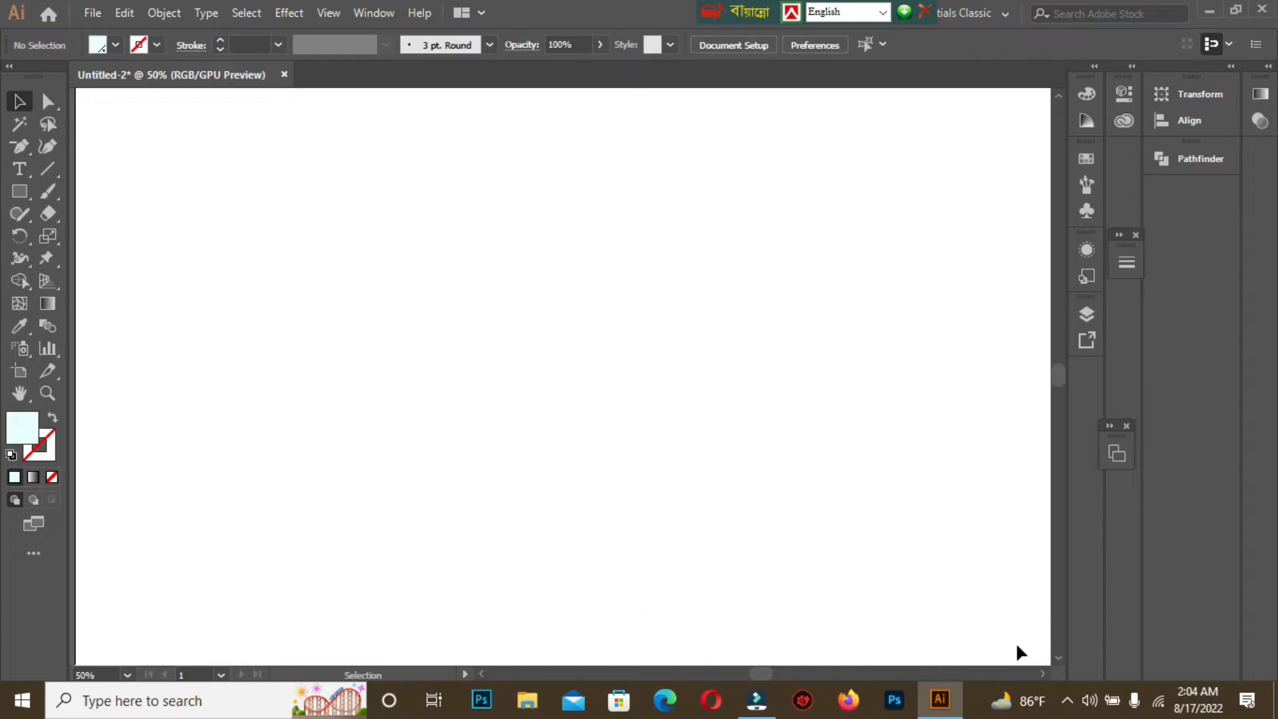
Draw a rectangle about 490 × 414 px in the middle of the canvas and fill it with colour #75b855.
{"action": "left_click", "coordinate": [23, 190]}
{"action": "left_click_drag", "start_coordinate": [438, 255], "coordinate": [795, 556]}
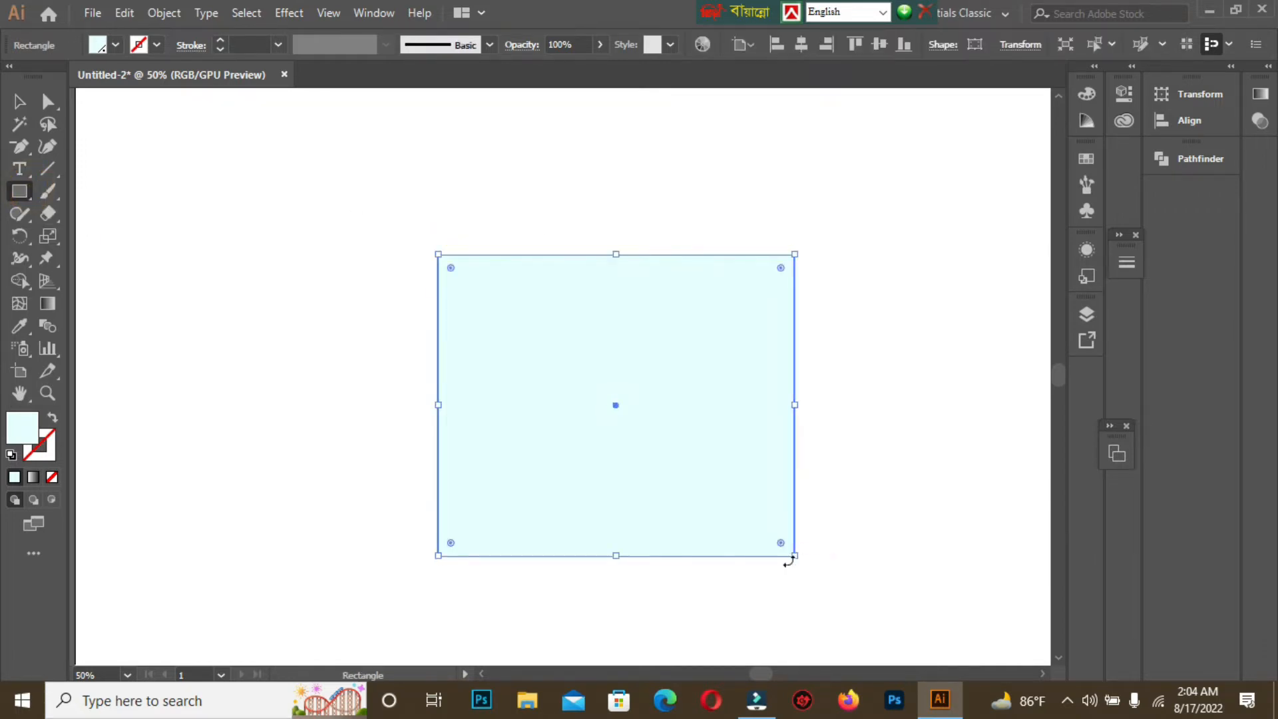
{"action": "double_click", "coordinate": [22, 433]}
{"action": "left_click", "coordinate": [1153, 383]}
{"action": "key", "text": "BackSpace"}
{"action": "key", "text": "BackSpace"}
{"action": "key", "text": "BackSpace"}
{"action": "key", "text": "BackSpace"}
{"action": "key", "text": "BackSpace"}
{"action": "key", "text": "BackSpace"}
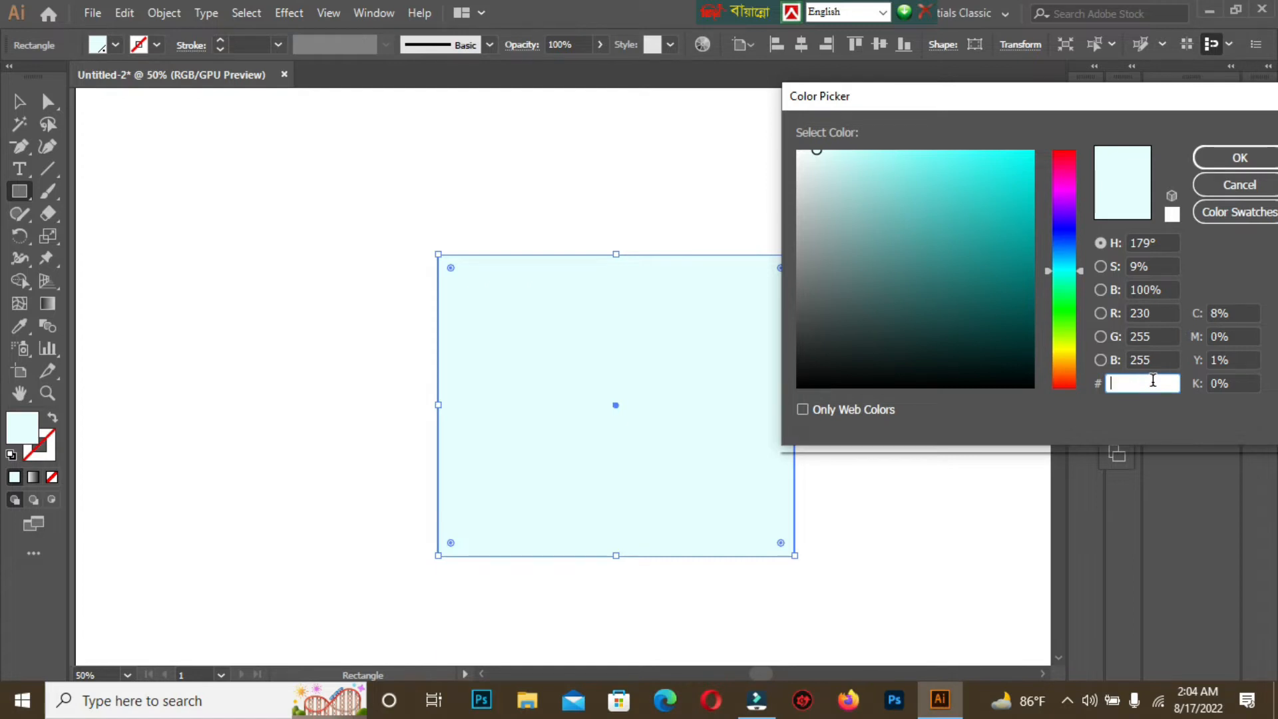
{"action": "type", "text": "75b855"}
{"action": "left_click", "coordinate": [1232, 158]}
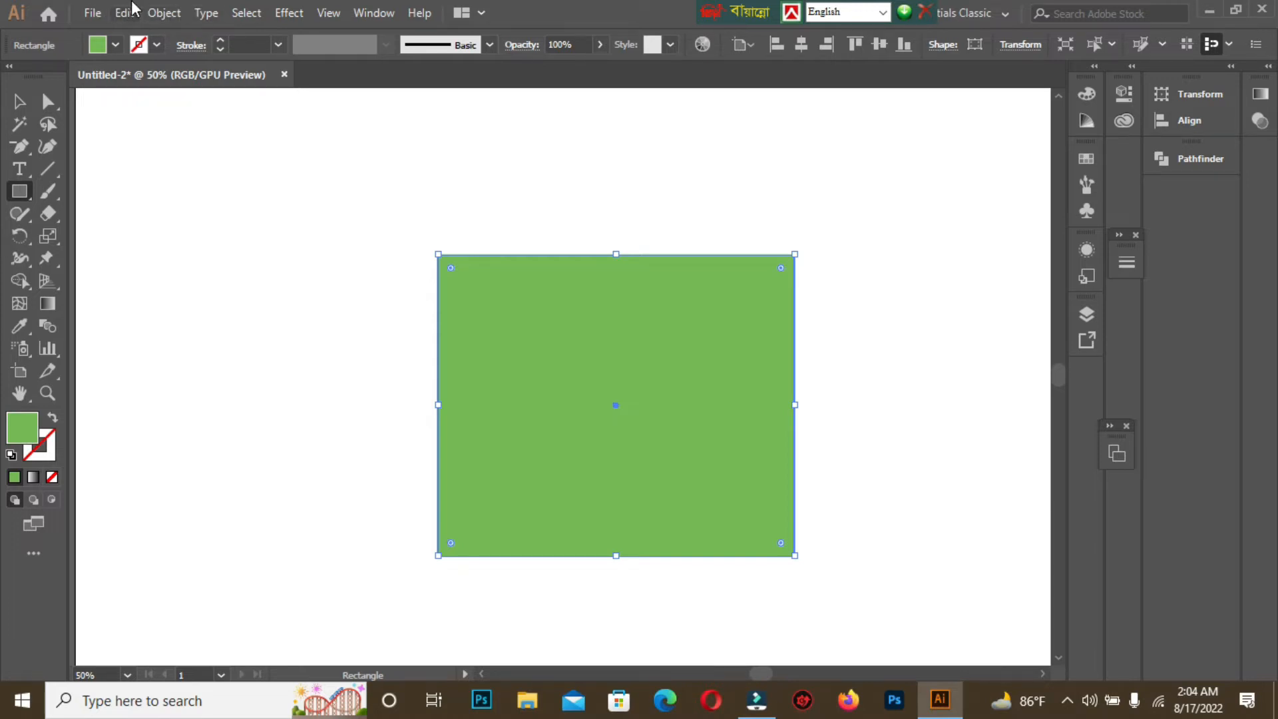
Set up Split Into Grid on the green rectangle with 10 columns and the preview on.
{"action": "left_click", "coordinate": [165, 14]}
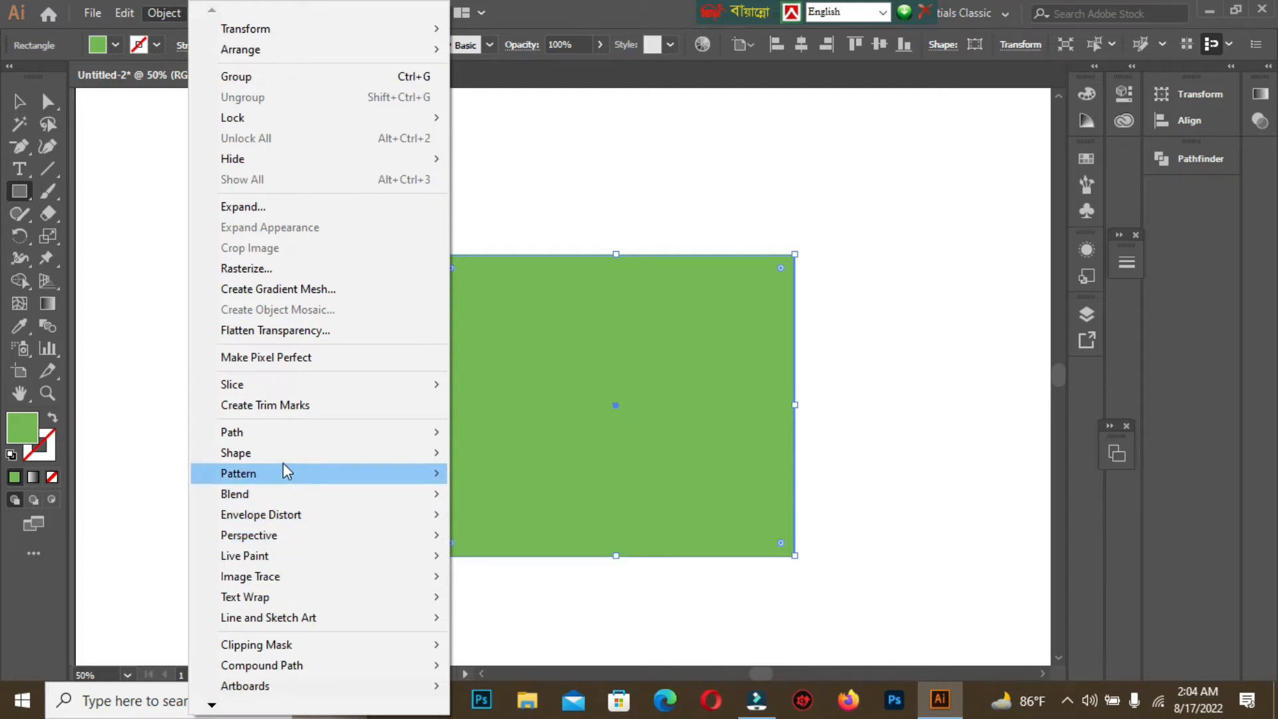
{"action": "mouse_move", "coordinate": [289, 432]}
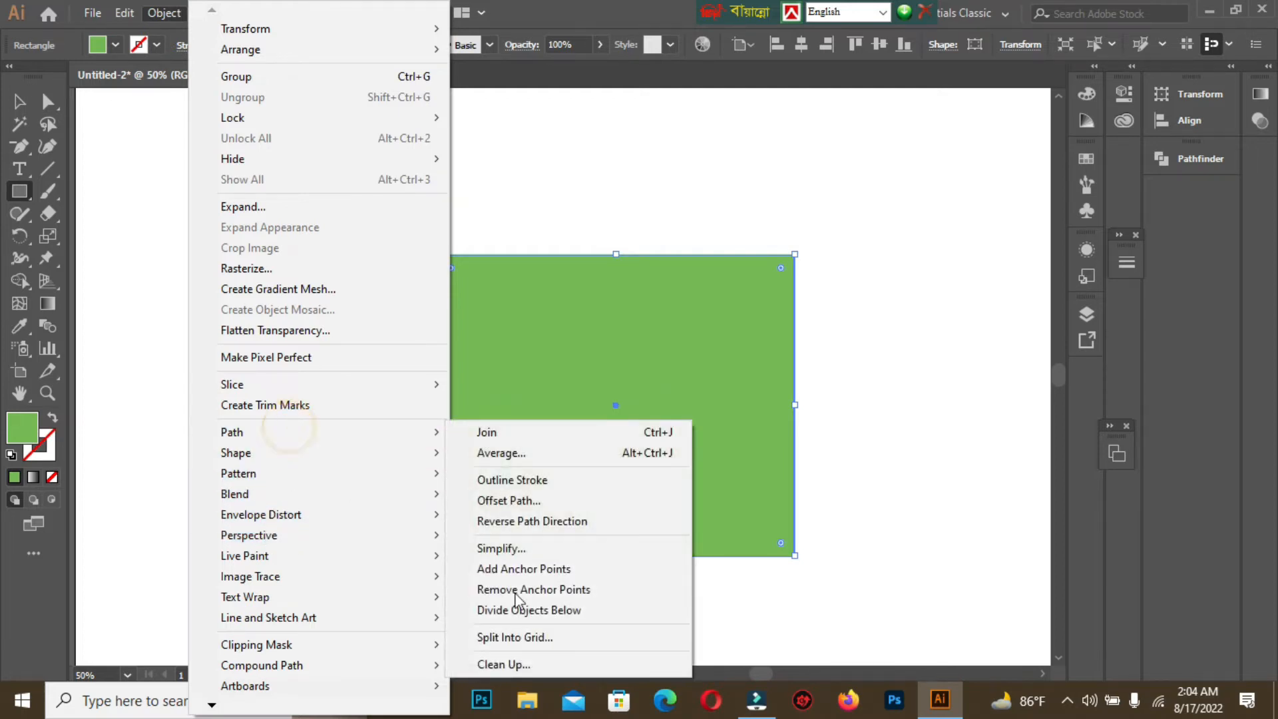
{"action": "left_click", "coordinate": [553, 637]}
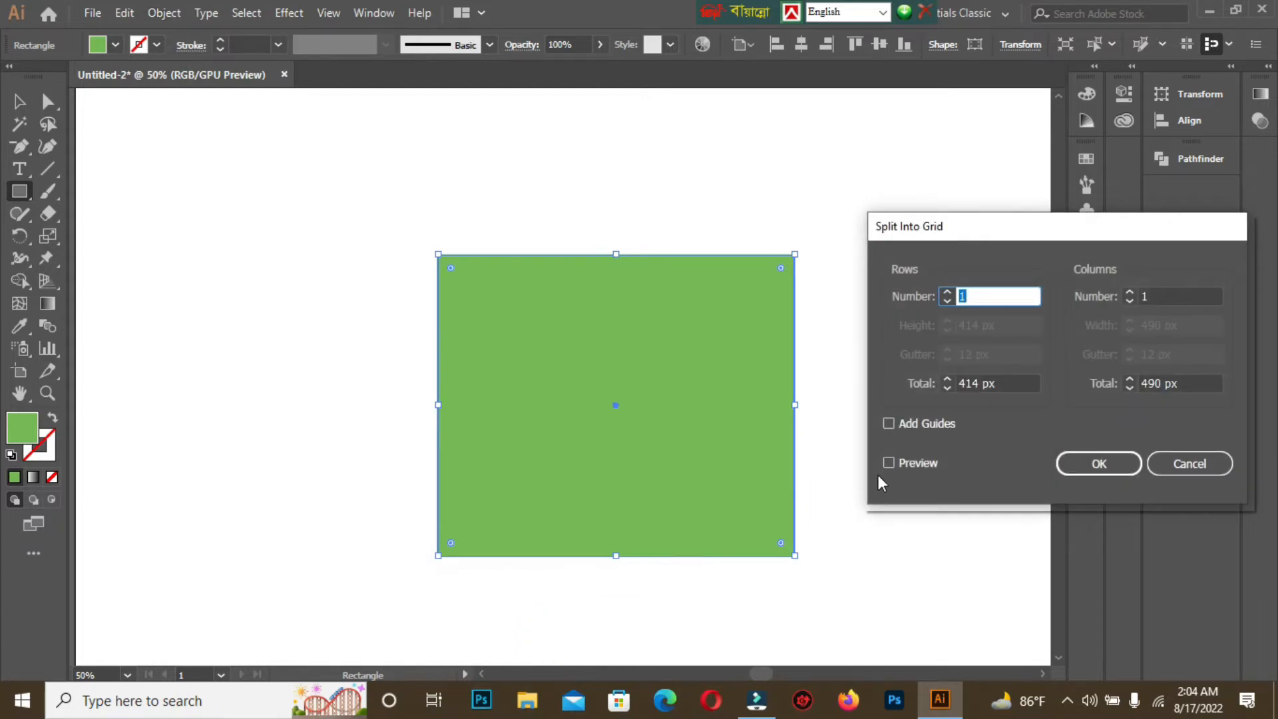
{"action": "left_click", "coordinate": [889, 462]}
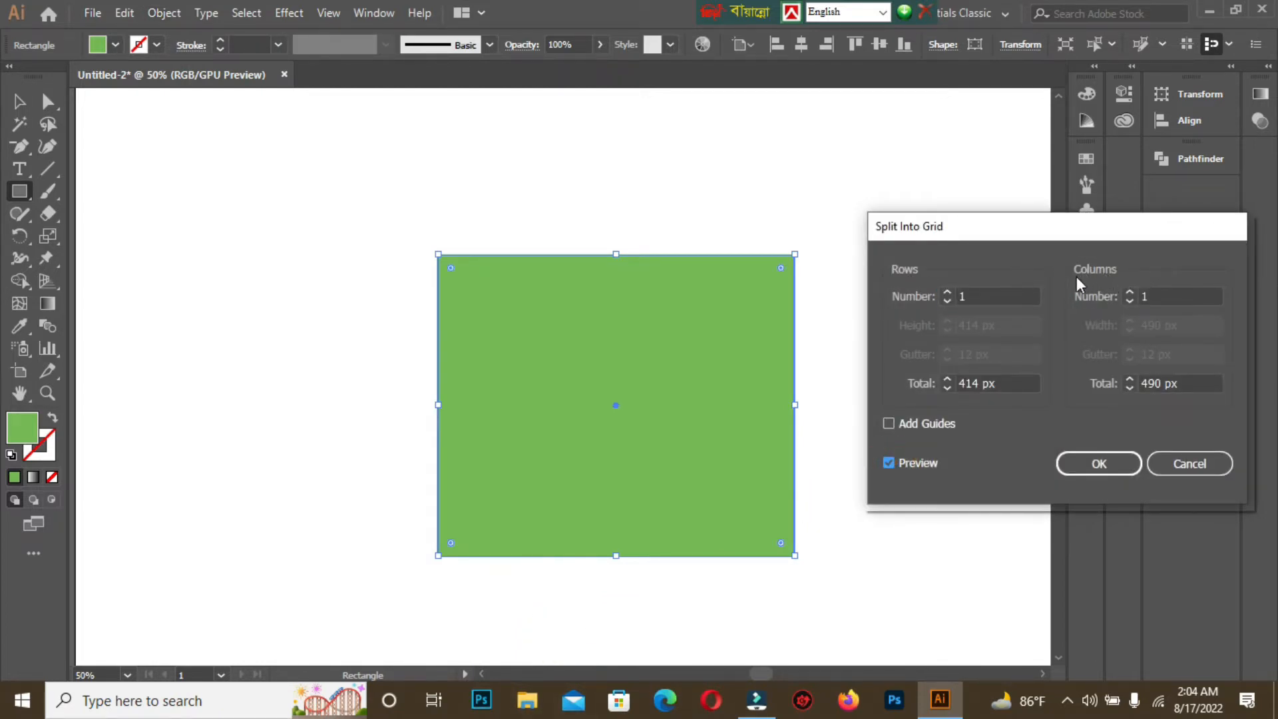
{"action": "left_click", "coordinate": [1130, 293]}
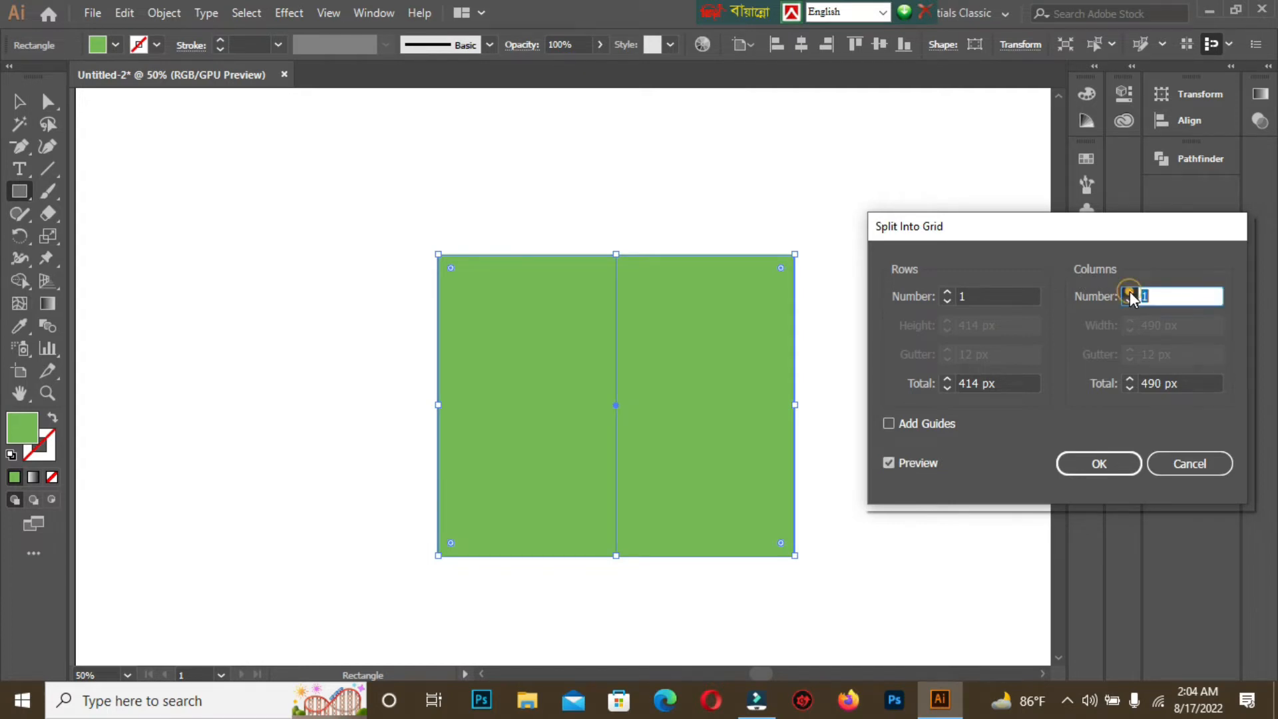
{"action": "left_click", "coordinate": [1129, 293]}
{"action": "left_click", "coordinate": [1130, 293]}
{"action": "left_click", "coordinate": [1129, 293]}
{"action": "left_click", "coordinate": [1130, 292]}
{"action": "left_click", "coordinate": [1129, 293]}
{"action": "left_click", "coordinate": [1130, 293]}
{"action": "left_click", "coordinate": [1130, 293]}
{"action": "left_click", "coordinate": [1130, 292]}
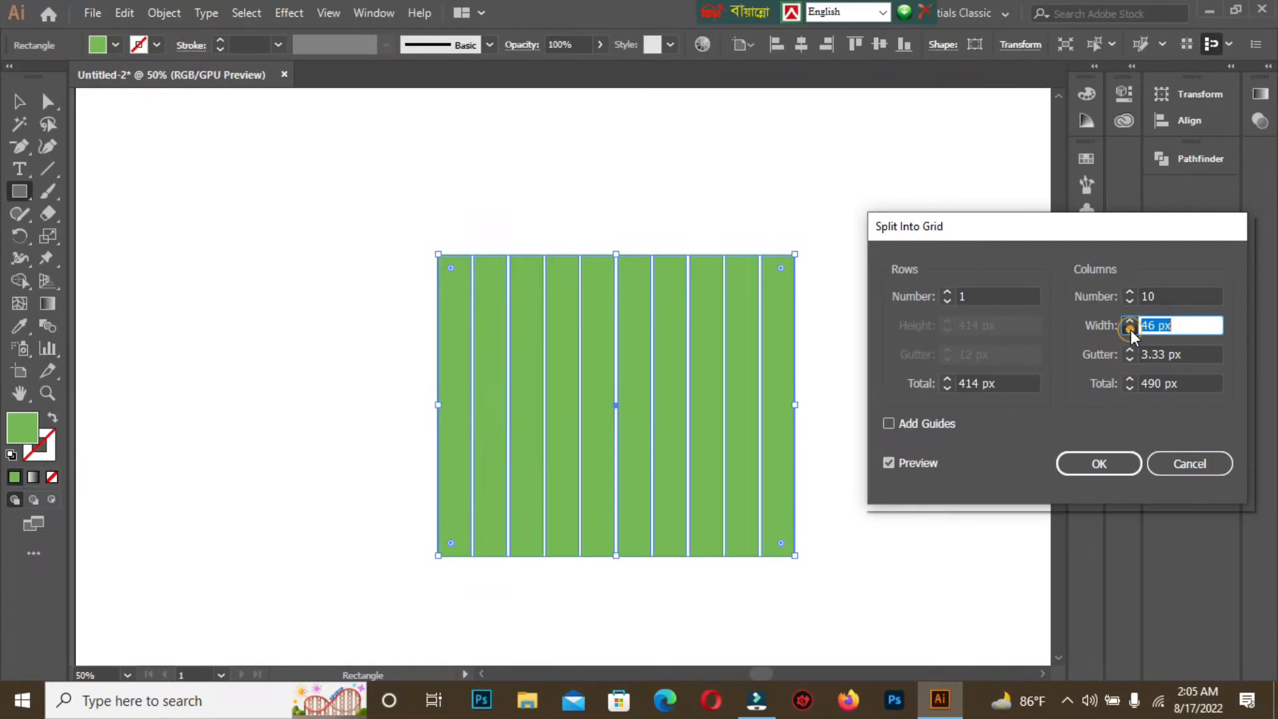
Narrow the grid columns to widen the gaps between the stripes, and apply the split.
{"action": "left_click", "coordinate": [1130, 329]}
{"action": "left_click", "coordinate": [1130, 330]}
{"action": "left_click", "coordinate": [1130, 330]}
{"action": "left_click", "coordinate": [1129, 330]}
{"action": "left_click", "coordinate": [1130, 329]}
{"action": "left_click", "coordinate": [1130, 330]}
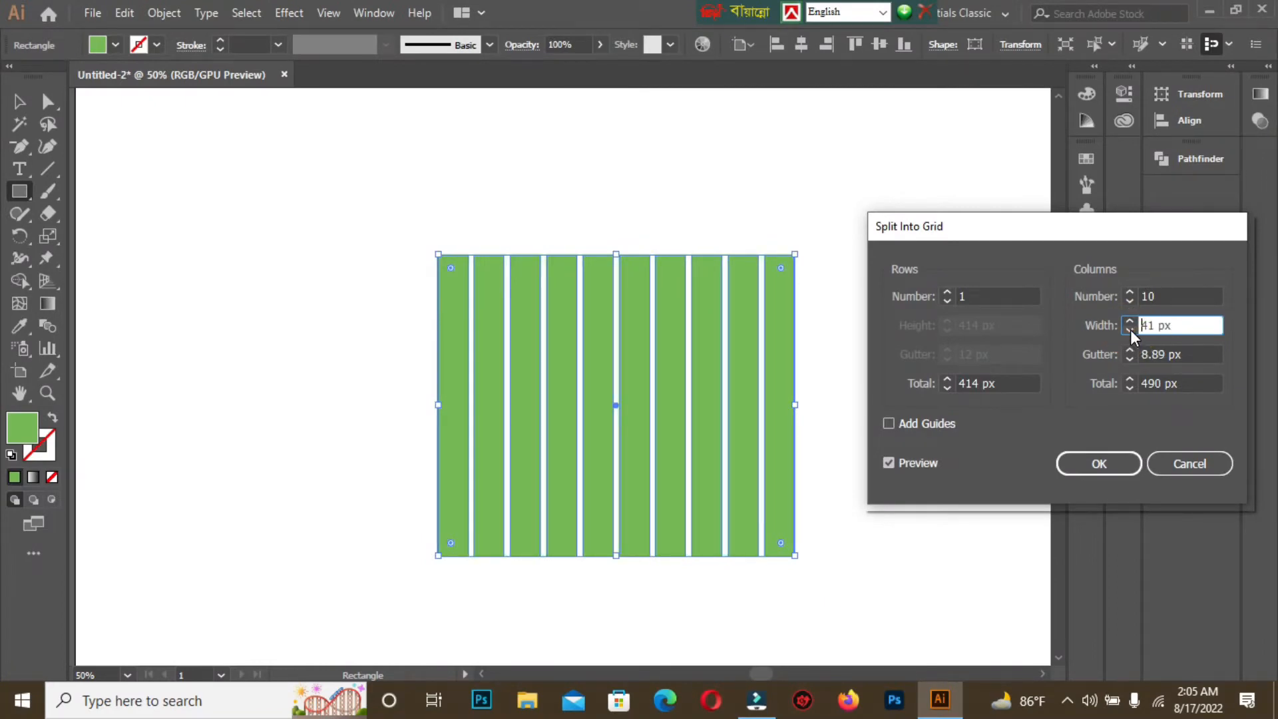
{"action": "left_click", "coordinate": [1130, 330]}
{"action": "left_click", "coordinate": [1130, 330]}
{"action": "left_click", "coordinate": [1130, 329]}
{"action": "left_click", "coordinate": [1130, 329]}
{"action": "left_click", "coordinate": [1130, 329]}
{"action": "left_click", "coordinate": [1130, 330]}
{"action": "left_click", "coordinate": [1130, 329]}
{"action": "left_click", "coordinate": [1115, 462]}
Select all the stripes and set up a Roughen effect with preview, absolute size and smooth points.
{"action": "key", "text": "v"}
{"action": "left_click", "coordinate": [280, 284]}
{"action": "left_click_drag", "start_coordinate": [370, 193], "coordinate": [906, 612]}
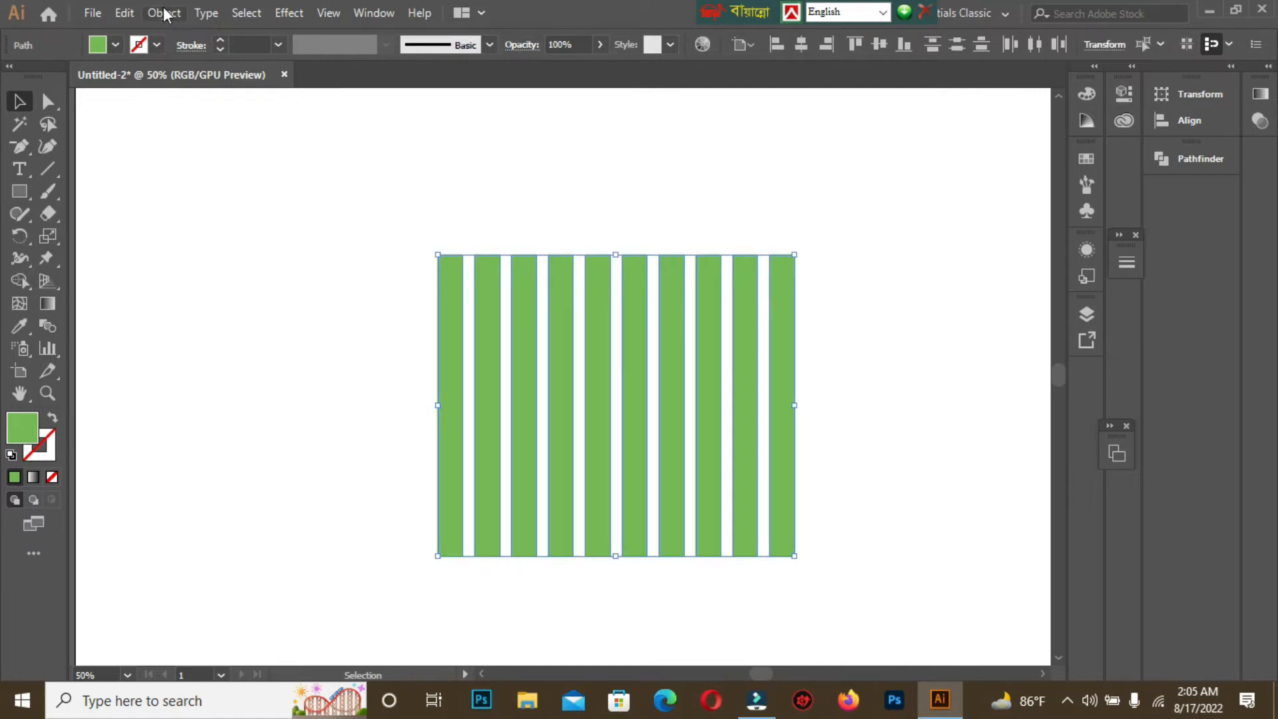
{"action": "left_click", "coordinate": [293, 13]}
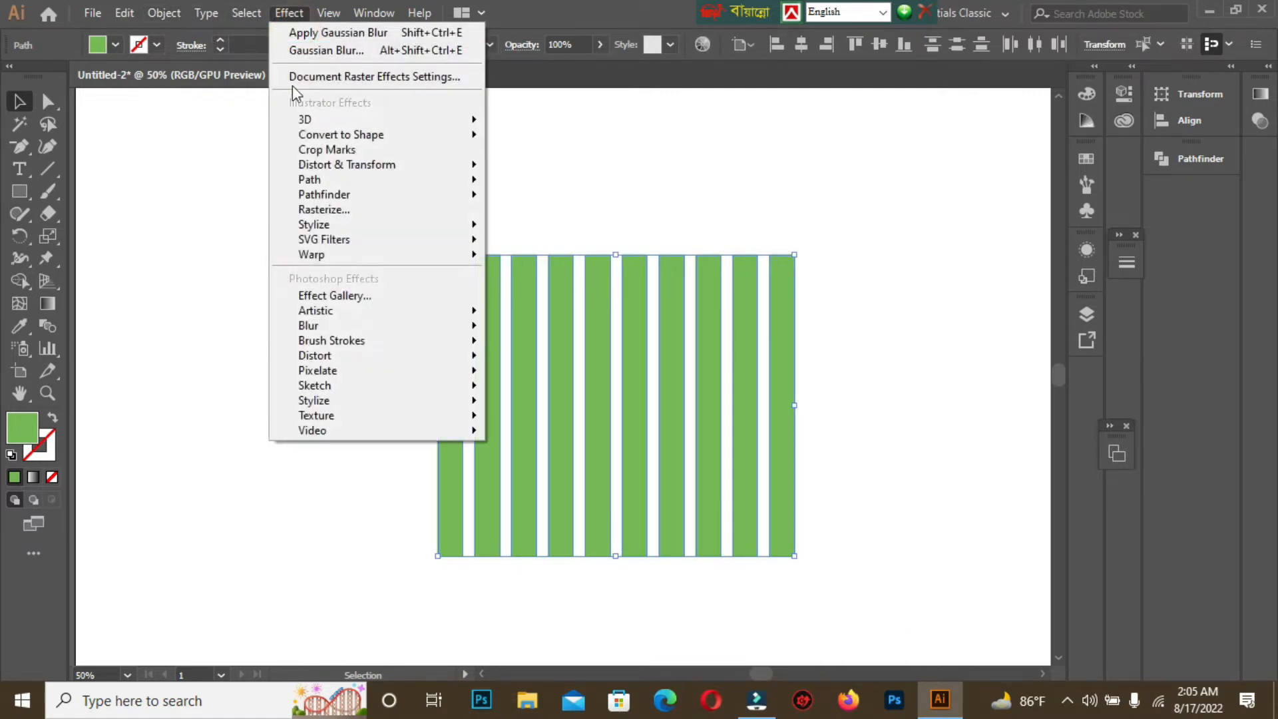
{"action": "mouse_move", "coordinate": [324, 178]}
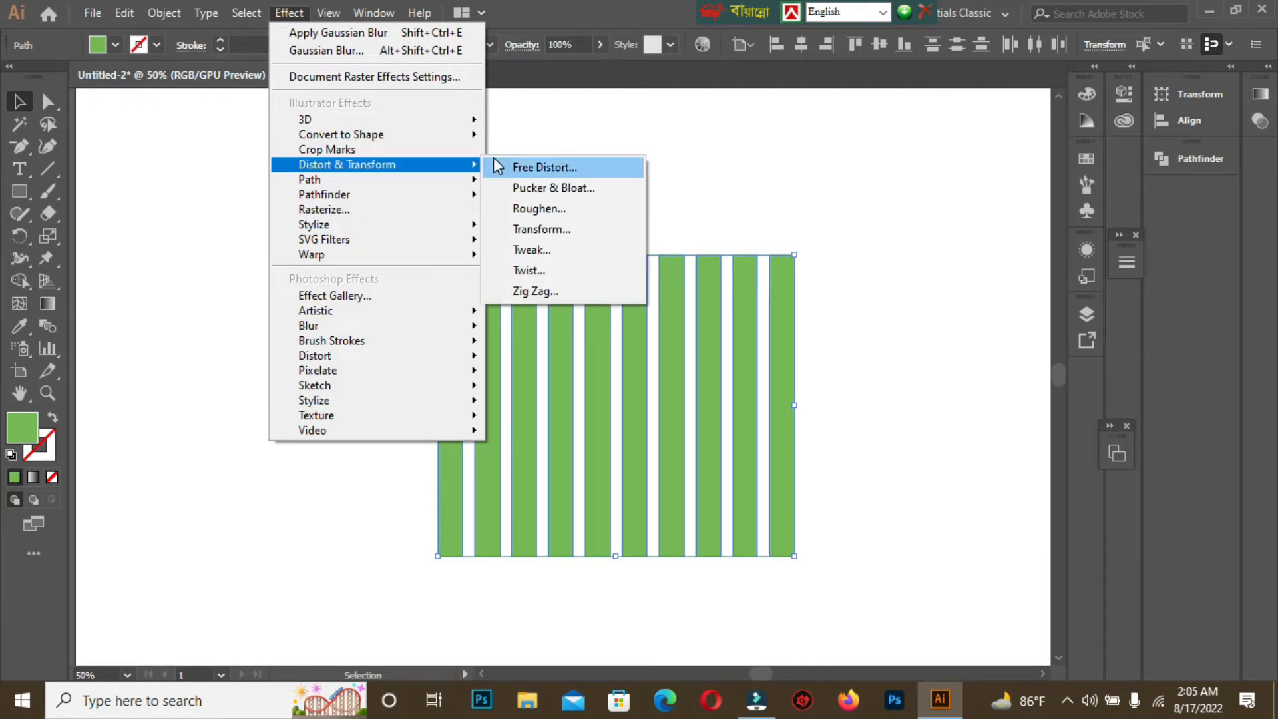
{"action": "left_click", "coordinate": [546, 208]}
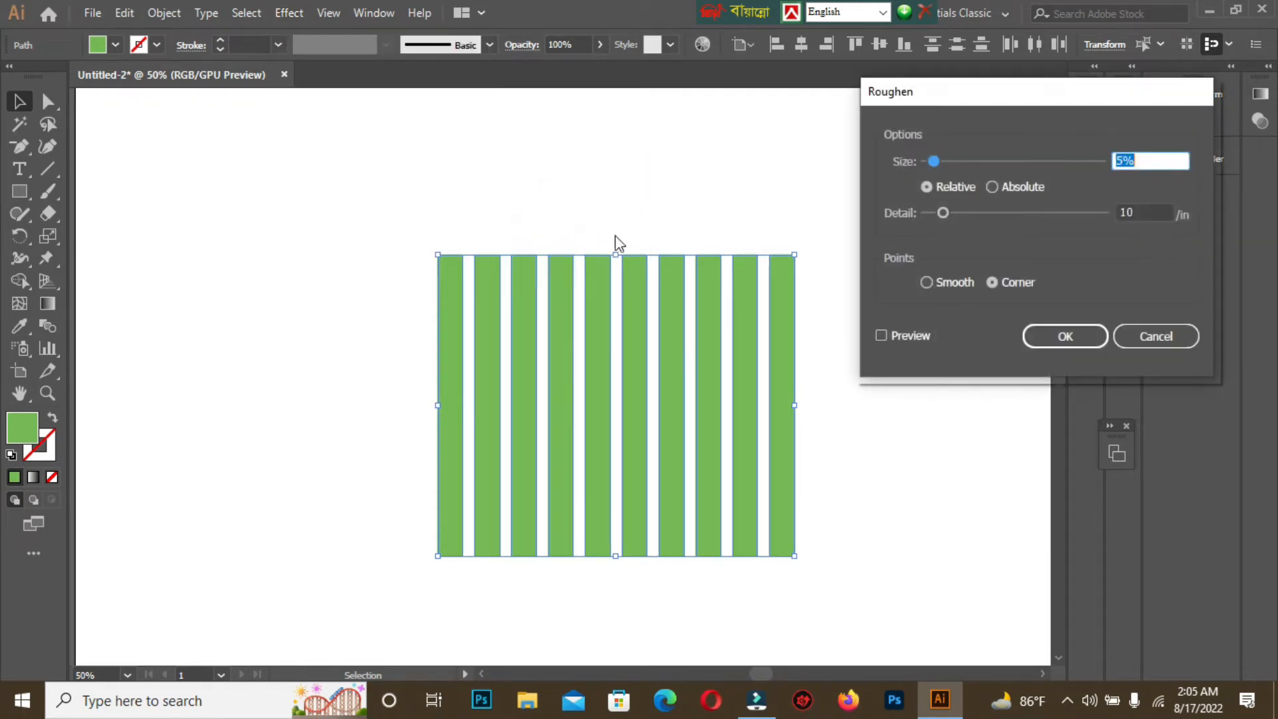
{"action": "left_click", "coordinate": [879, 336]}
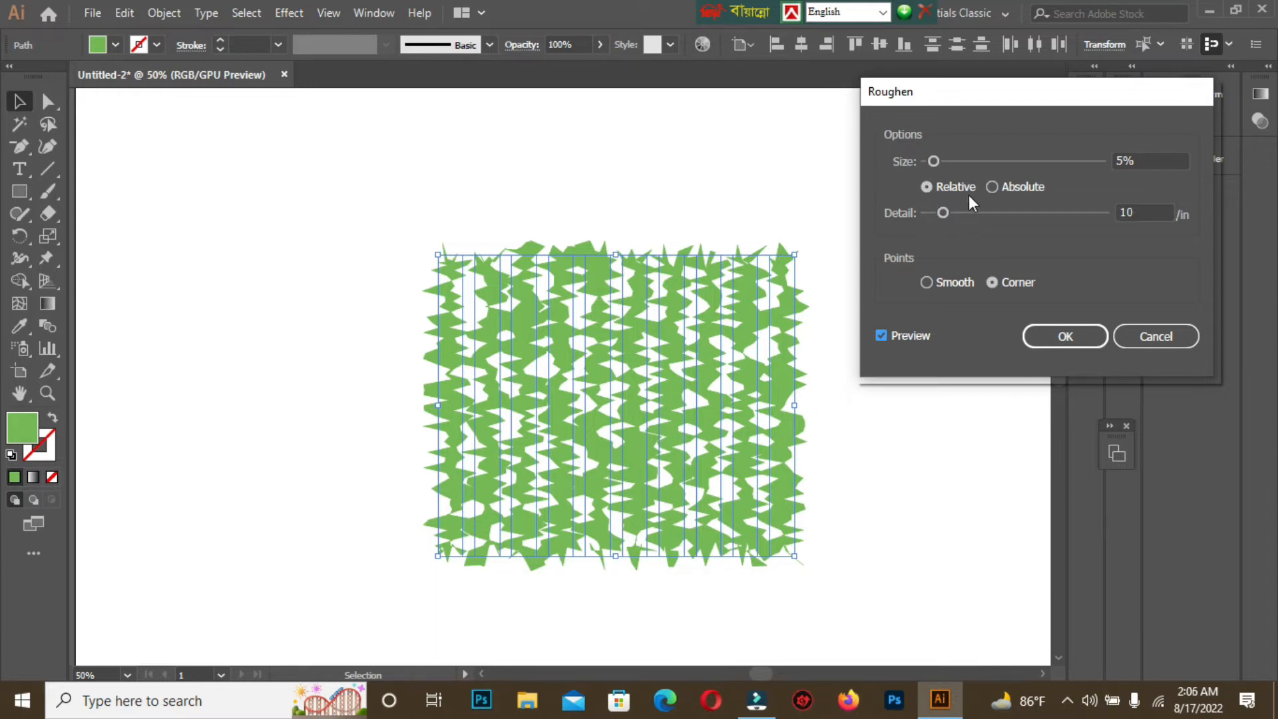
{"action": "left_click", "coordinate": [992, 187]}
{"action": "left_click", "coordinate": [928, 282]}
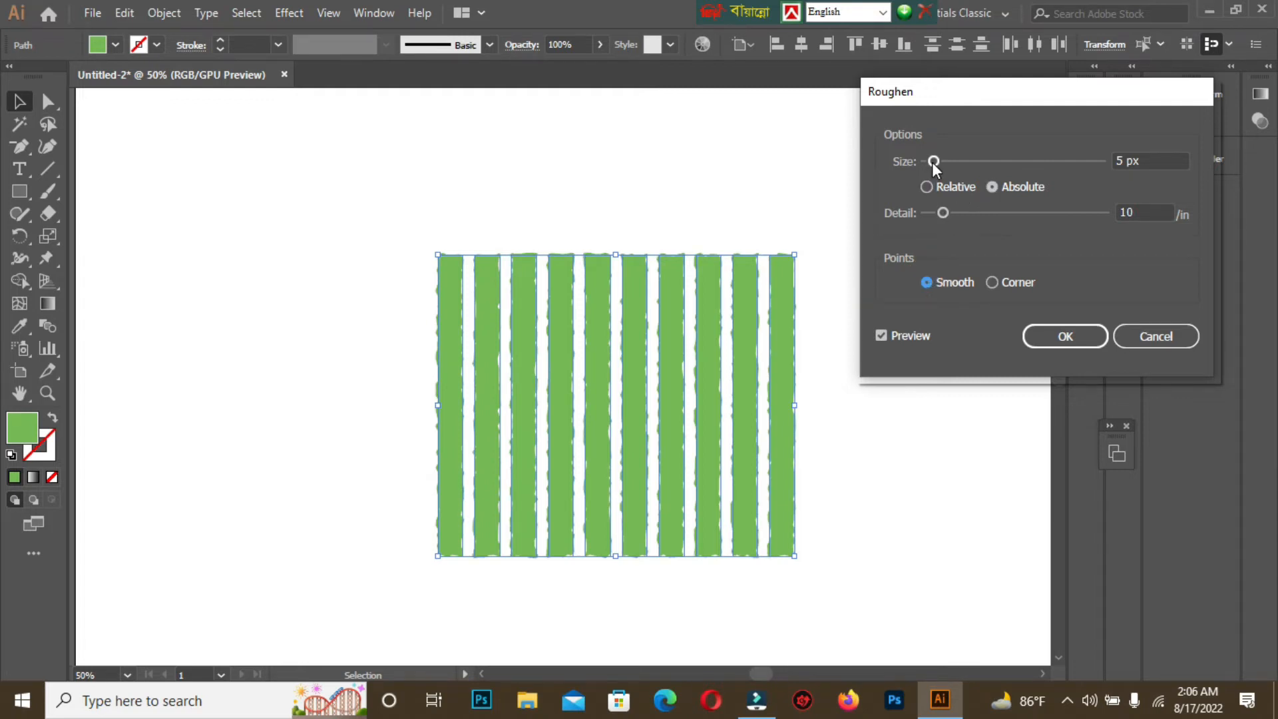
Set the Roughen size to 19 px.
{"action": "left_click", "coordinate": [1138, 162]}
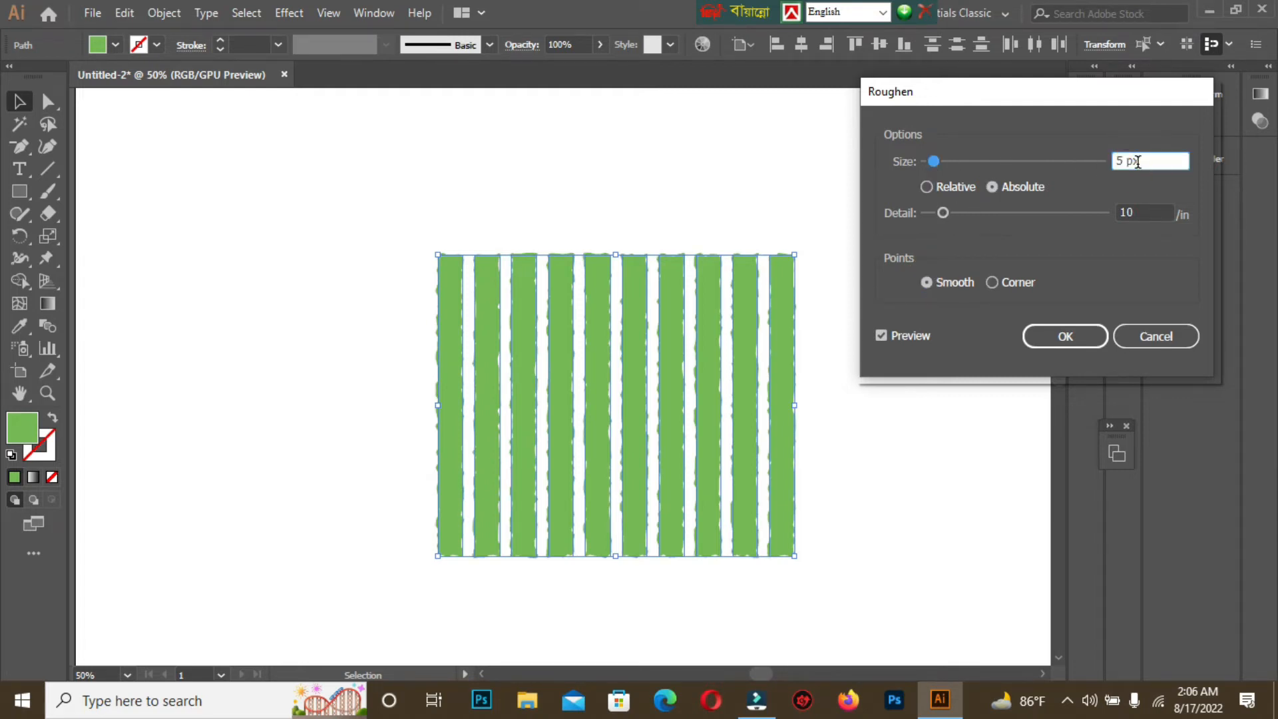
{"action": "key", "text": "Up"}
{"action": "key", "text": "Up"}
{"action": "key", "text": "Up"}
{"action": "key", "text": "Up"}
{"action": "key", "text": "Up"}
{"action": "key", "text": "Up"}
{"action": "key", "text": "Up"}
{"action": "key", "text": "Up"}
{"action": "key", "text": "Up"}
{"action": "key", "text": "Up"}
{"action": "key", "text": "Up"}
{"action": "key", "text": "Up"}
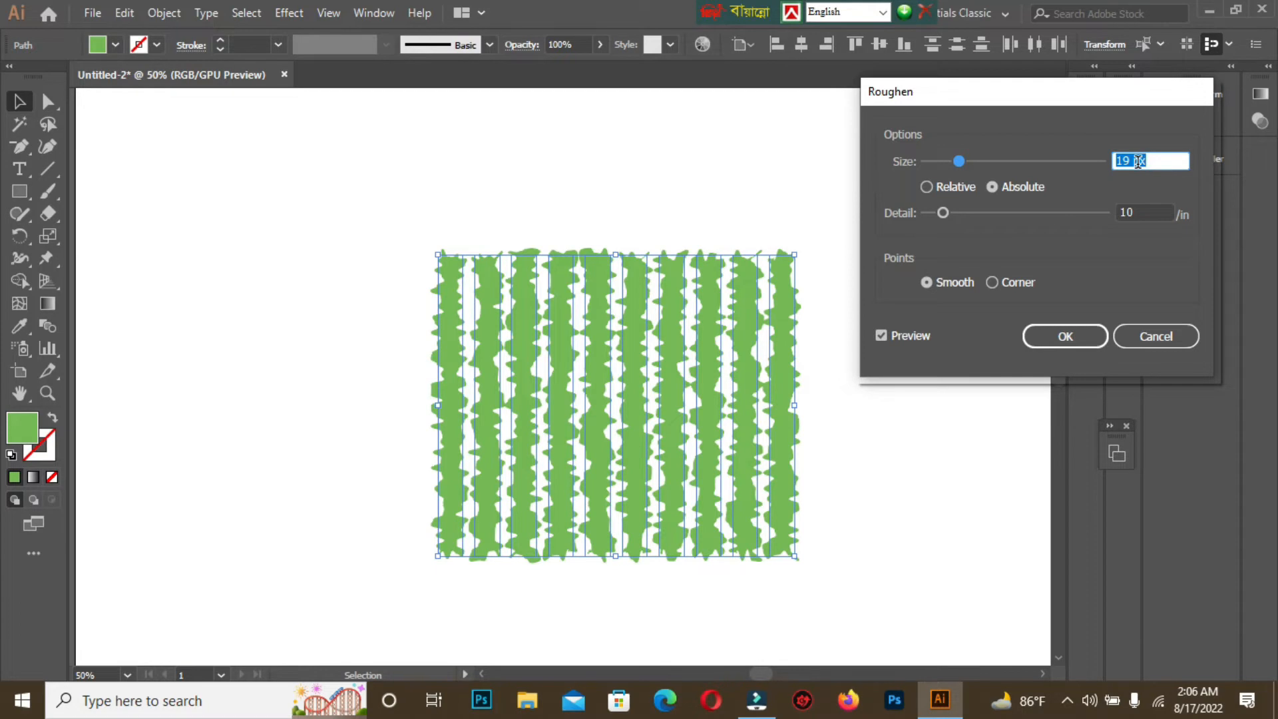
Set the Roughen detail to 14 per inch and apply the effect to the stripes.
{"action": "left_click", "coordinate": [1136, 212]}
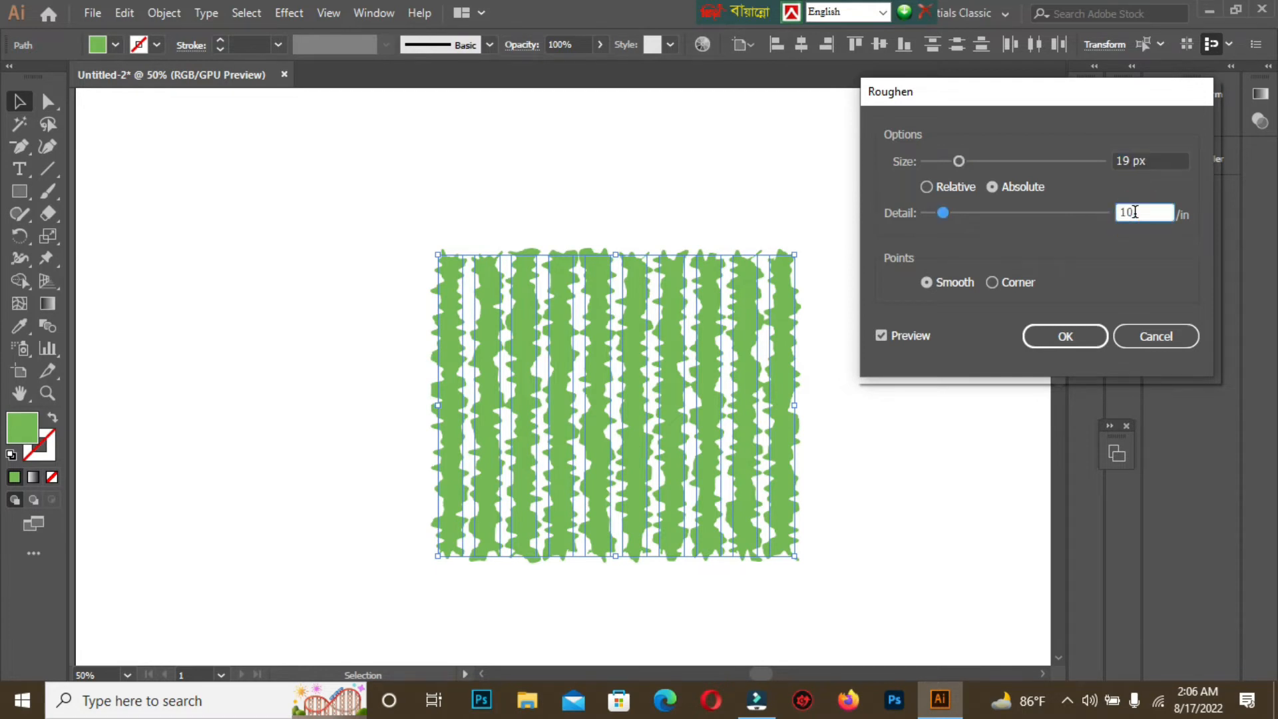
{"action": "key", "text": "Up"}
{"action": "key", "text": "Up"}
{"action": "key", "text": "Up"}
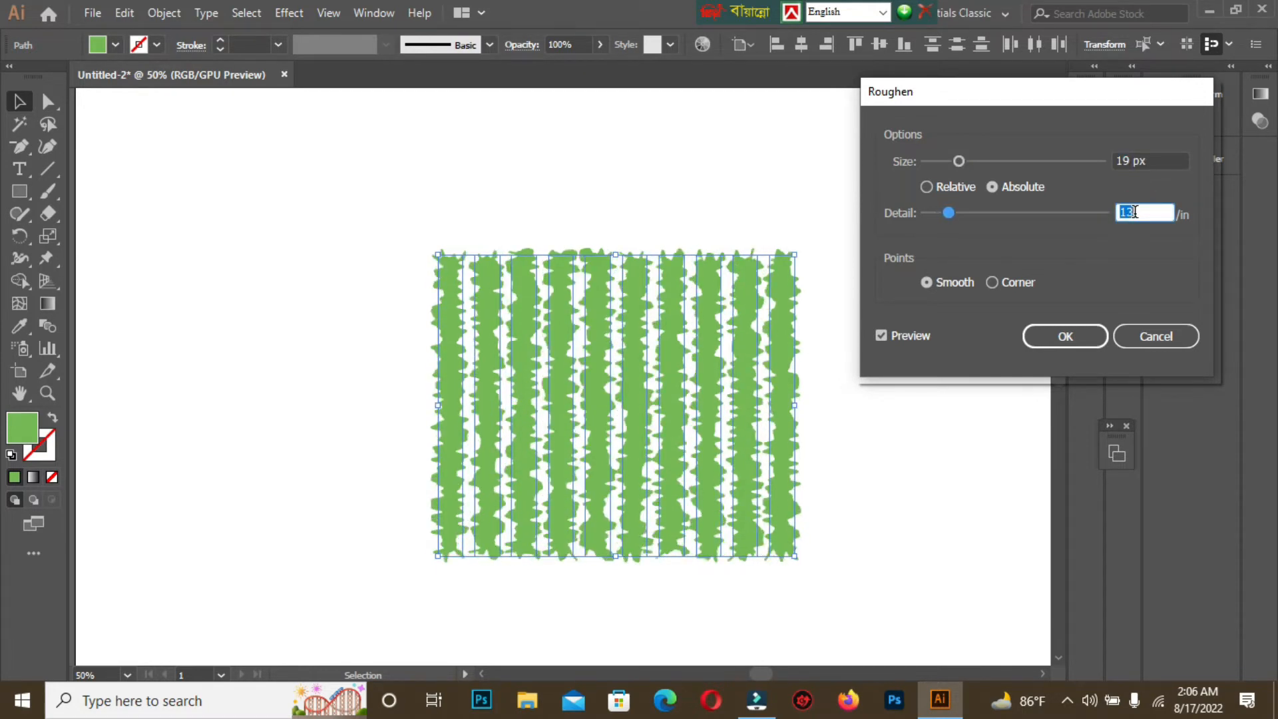
{"action": "key", "text": "Up"}
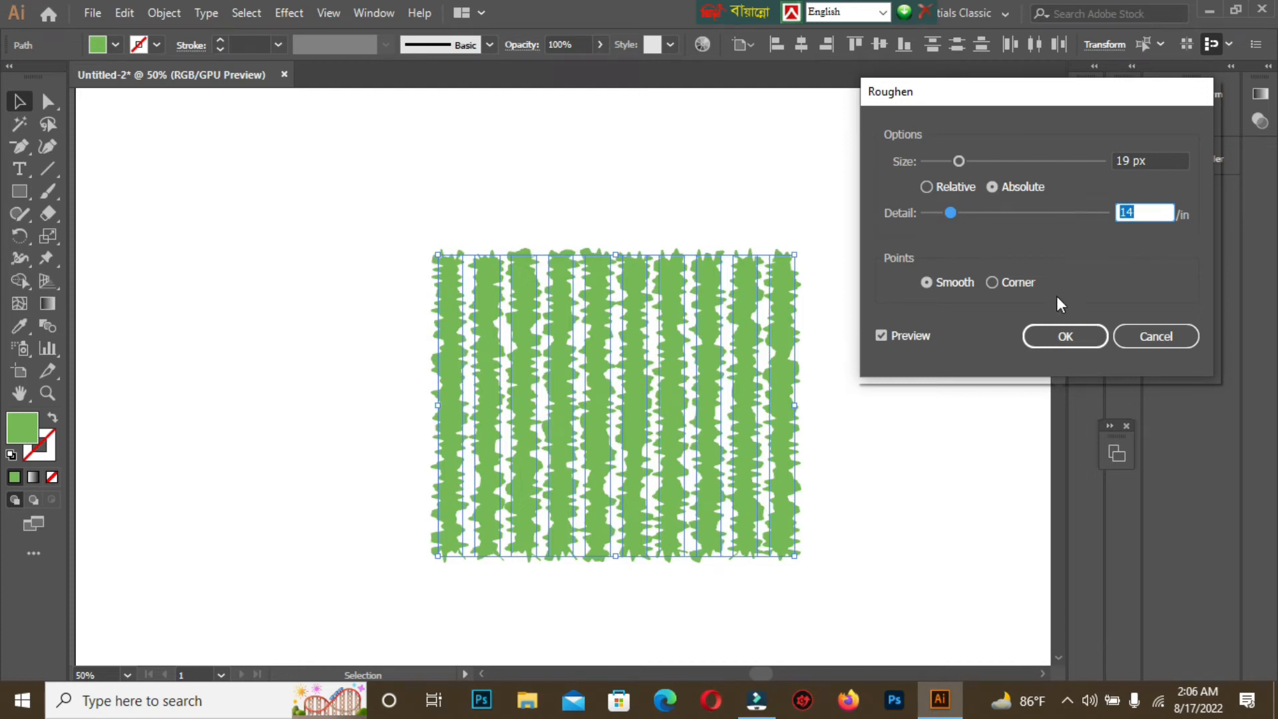
{"action": "left_click", "coordinate": [1065, 336]}
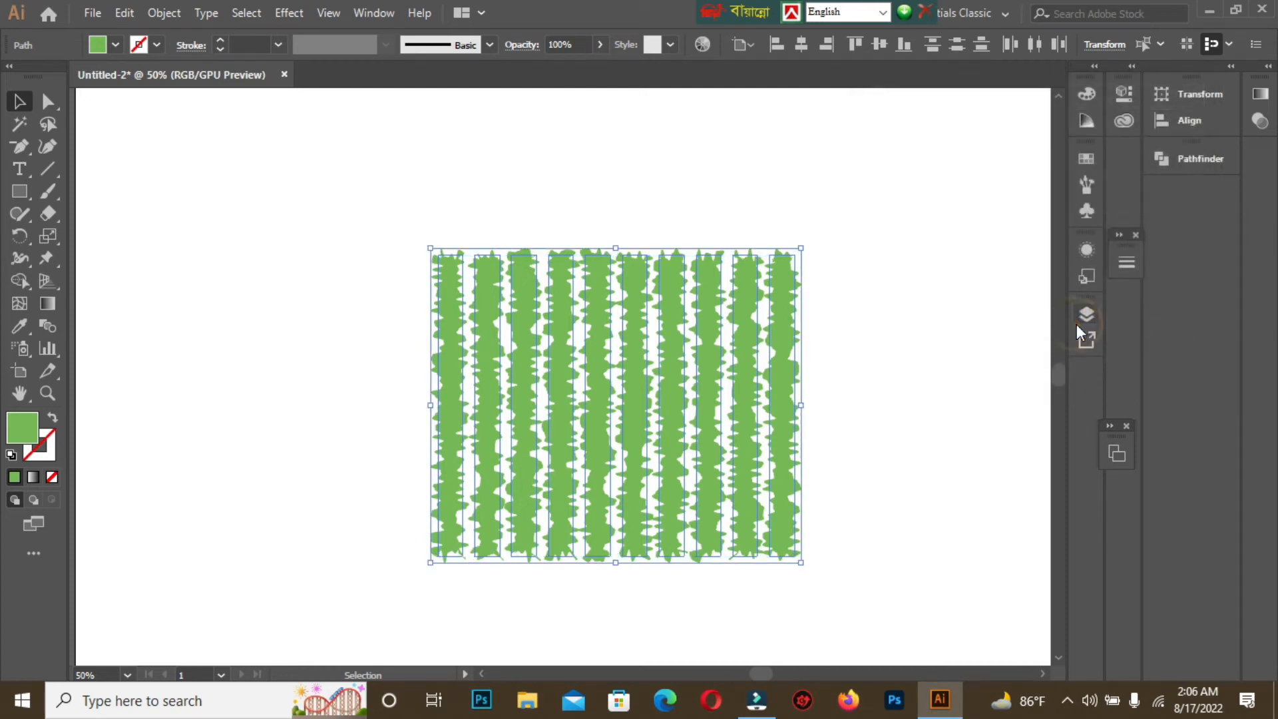
Save the roughened stripes as a dynamic Movie Clip symbol and delete the original stripes from the canvas.
{"action": "left_click", "coordinate": [1086, 211]}
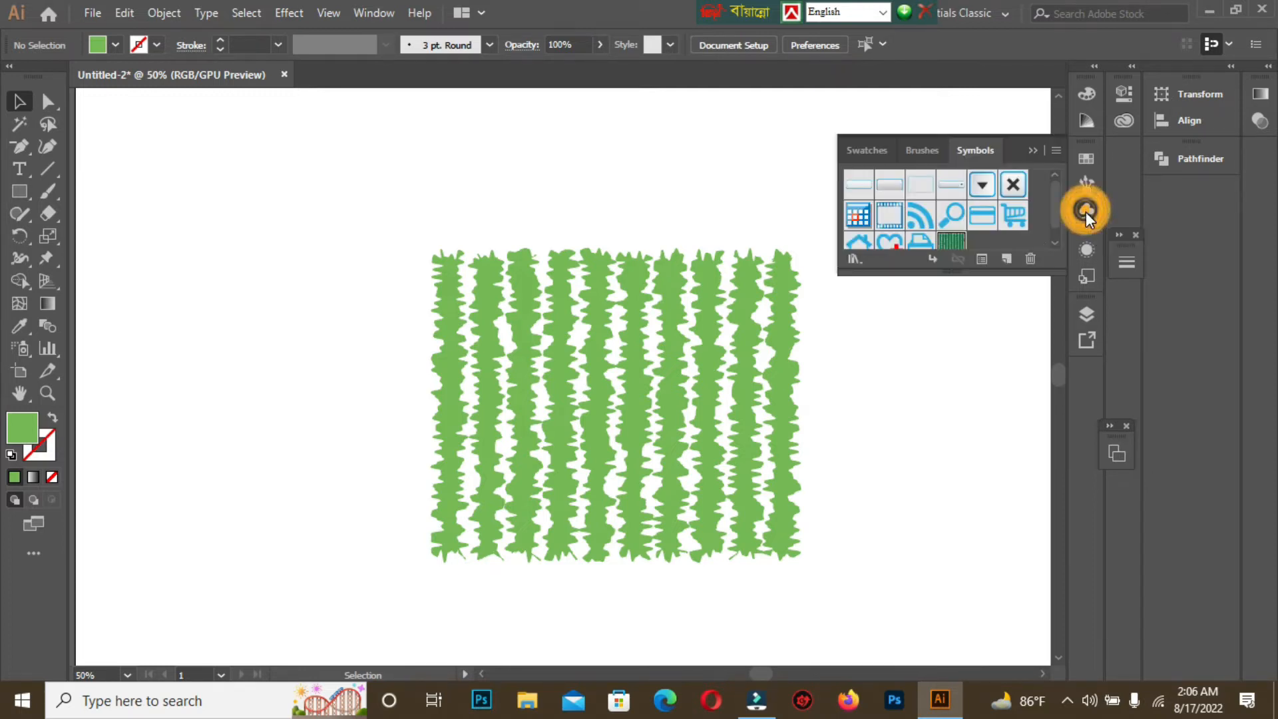
{"action": "left_click", "coordinate": [1005, 258]}
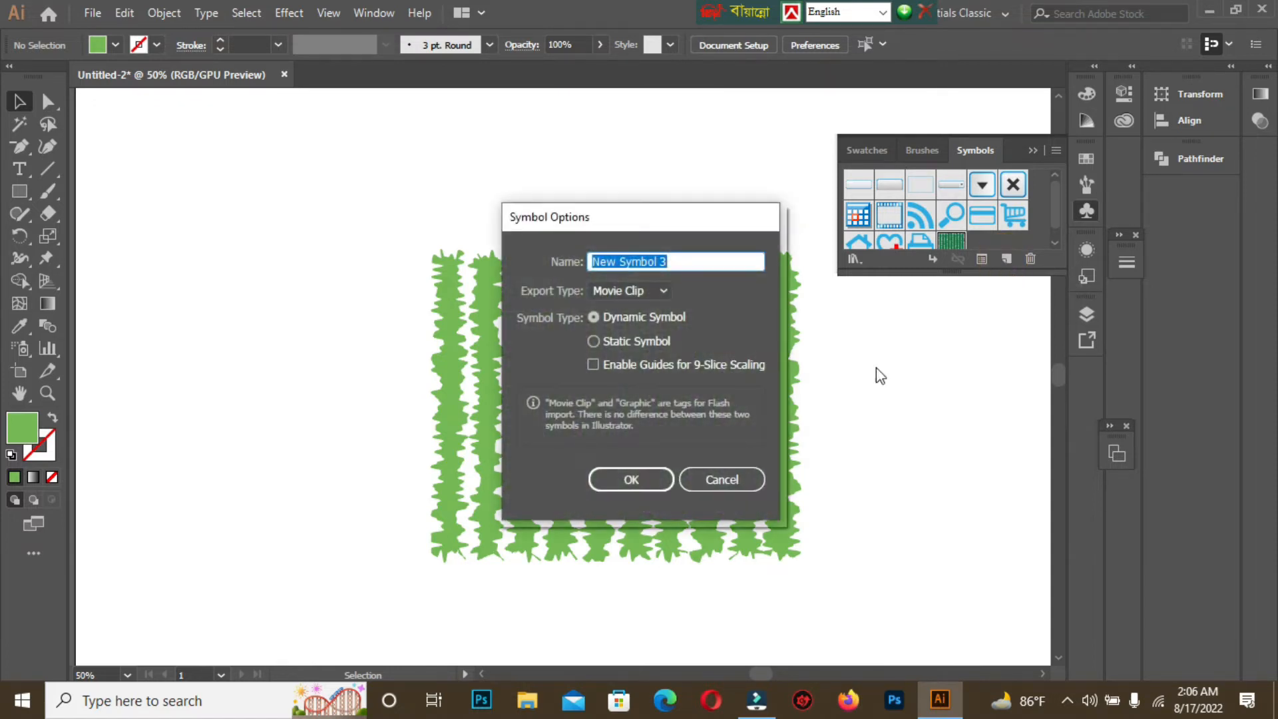
{"action": "left_click", "coordinate": [653, 485]}
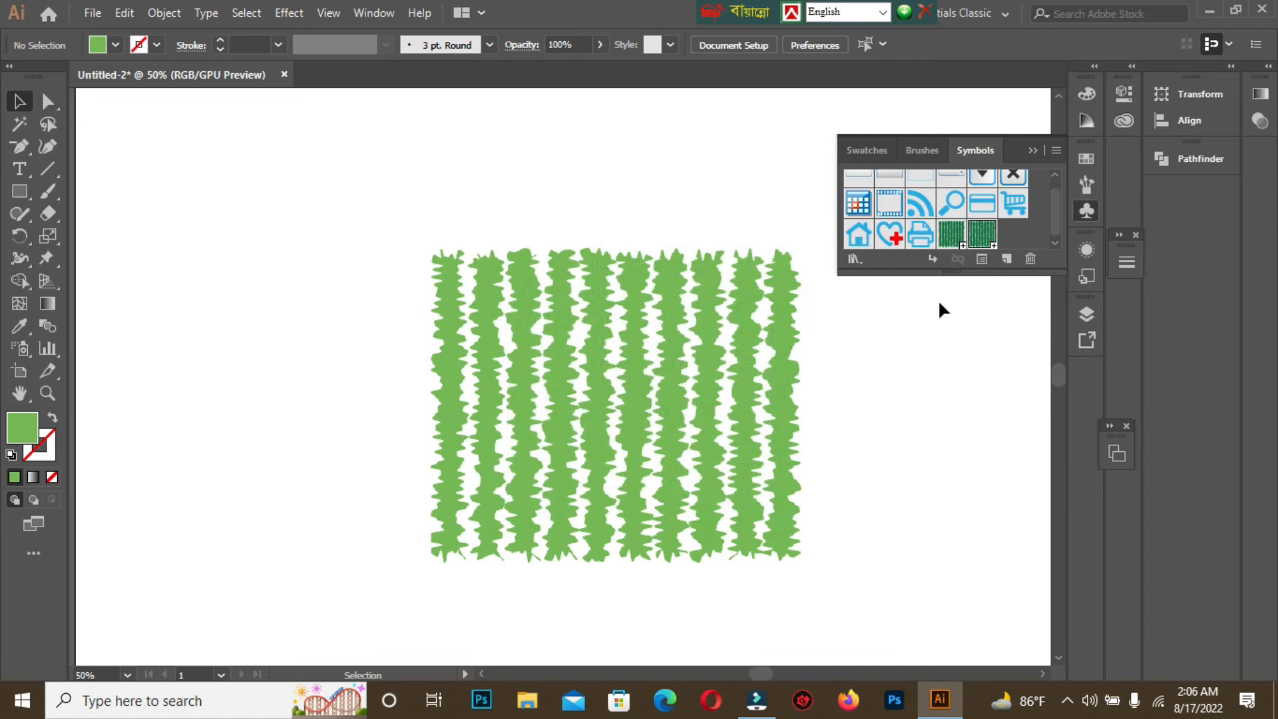
{"action": "left_click_drag", "start_coordinate": [381, 206], "coordinate": [833, 549]}
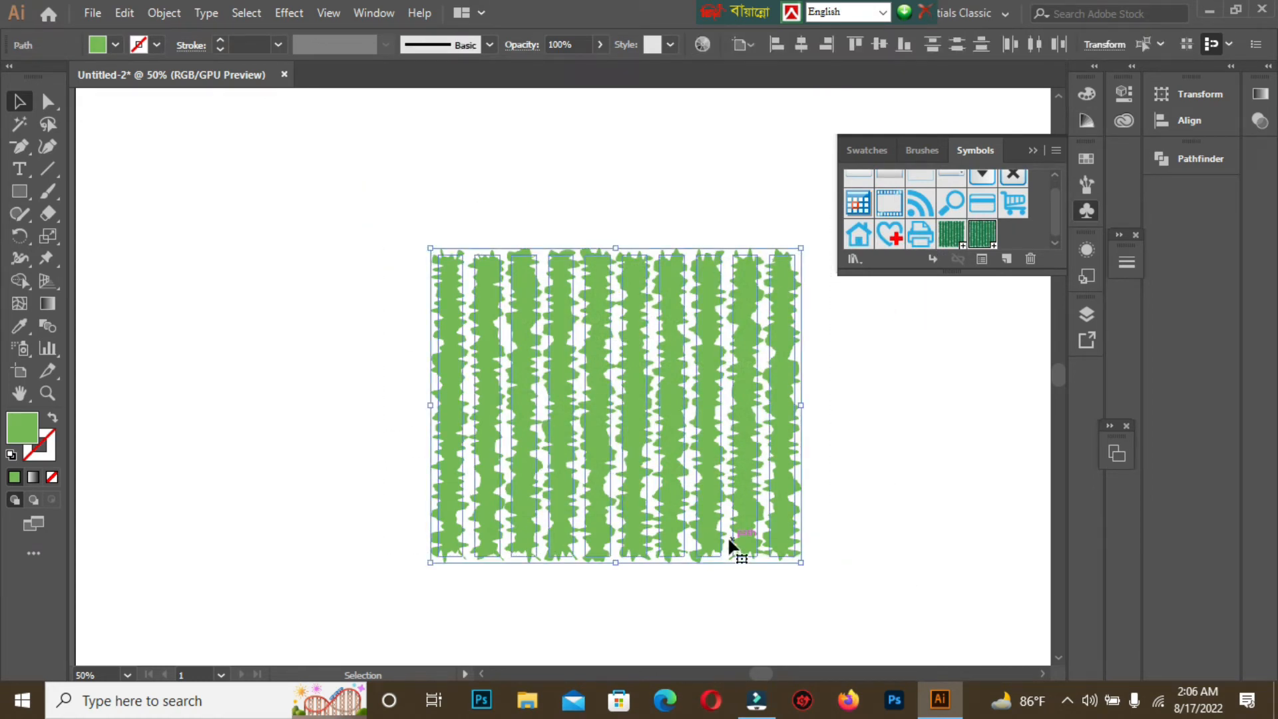
{"action": "key", "text": "Delete"}
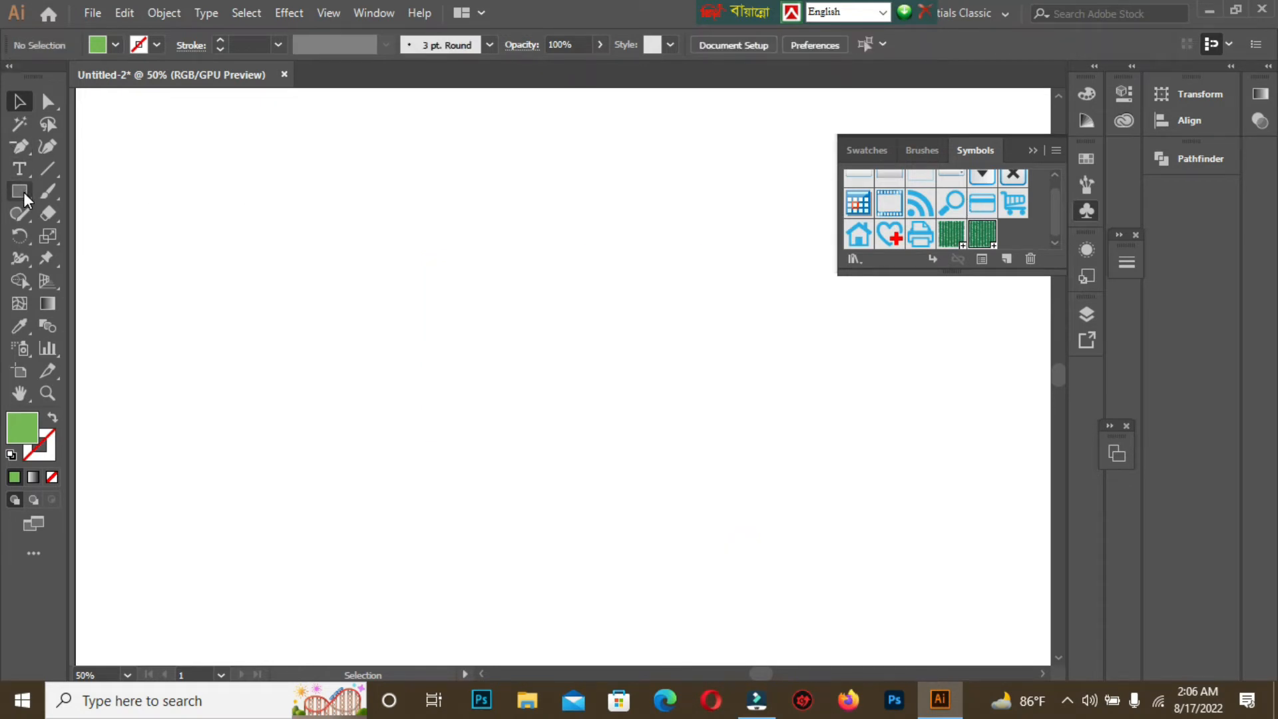
Draw a tall green ellipse in the middle of the empty canvas.
{"action": "left_click_drag", "start_coordinate": [20, 192], "coordinate": [60, 200]}
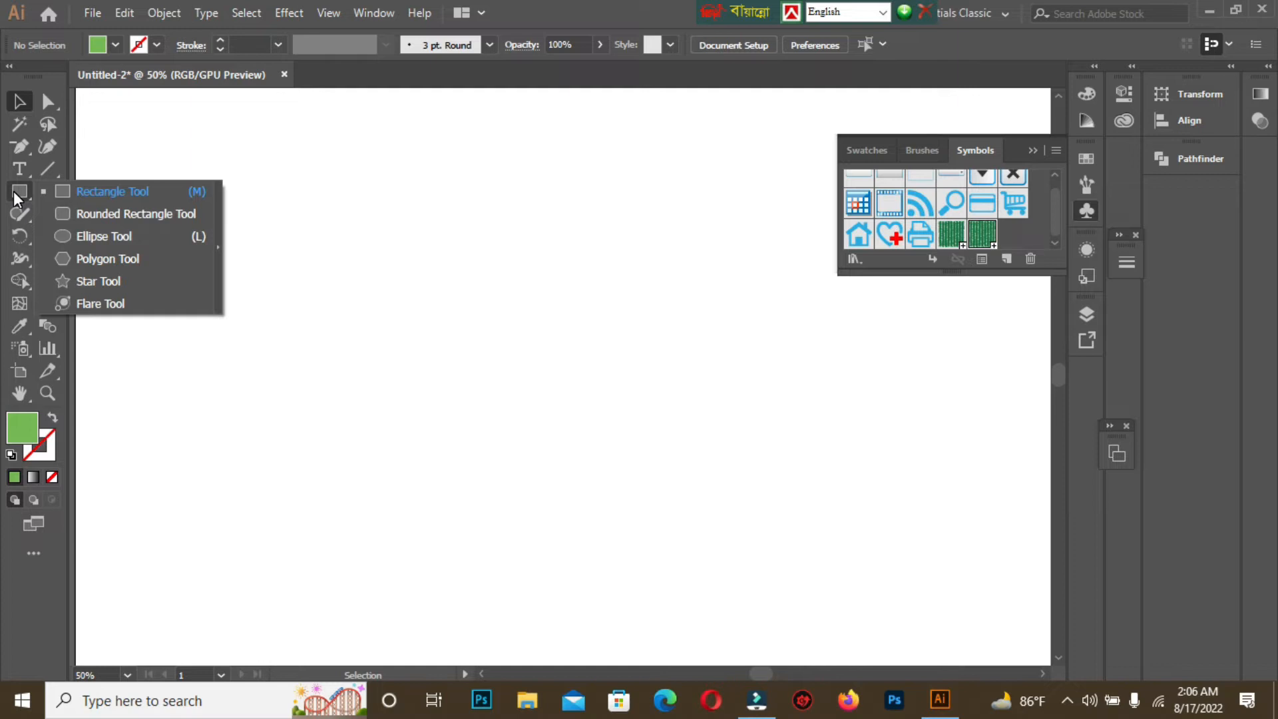
{"action": "left_click", "coordinate": [100, 235]}
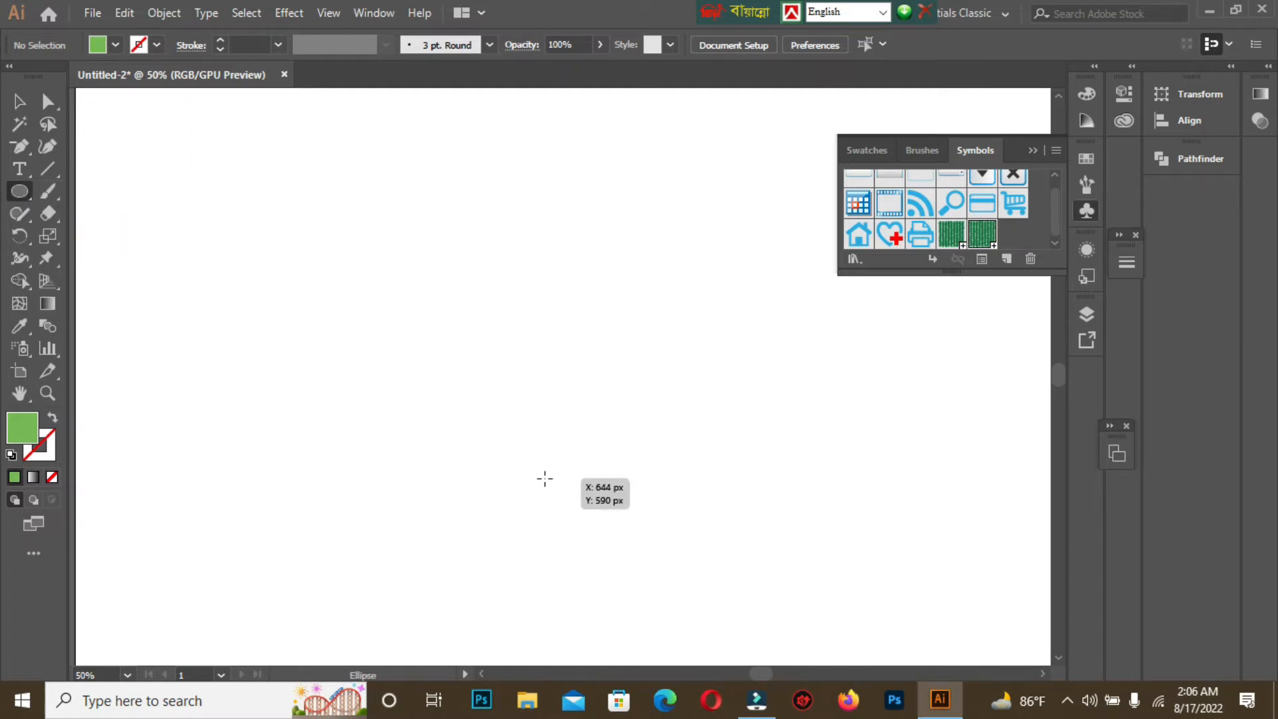
{"action": "left_click_drag", "start_coordinate": [504, 269], "coordinate": [699, 543]}
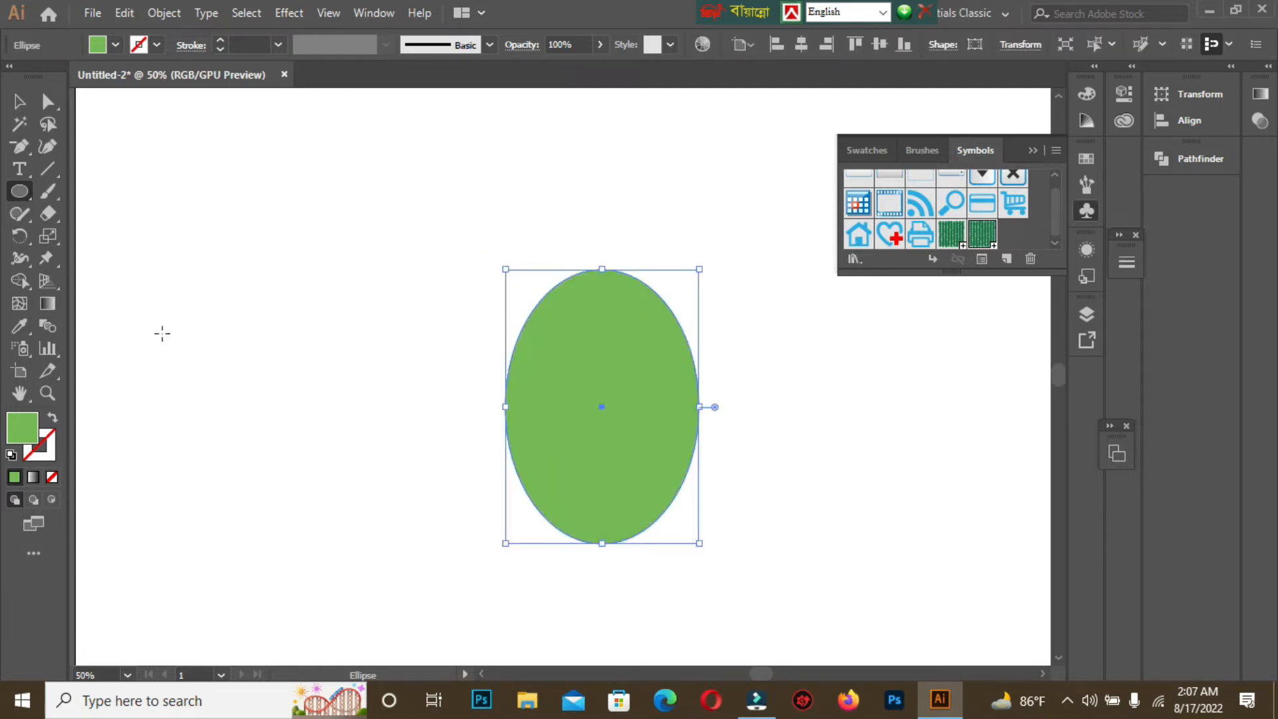
Draw a tall rectangle covering the left half of the ellipse, with its right edge on the ellipse's vertical centre line.
{"action": "left_click", "coordinate": [19, 191]}
{"action": "left_click", "coordinate": [133, 191]}
{"action": "left_click_drag", "start_coordinate": [425, 185], "coordinate": [603, 601]}
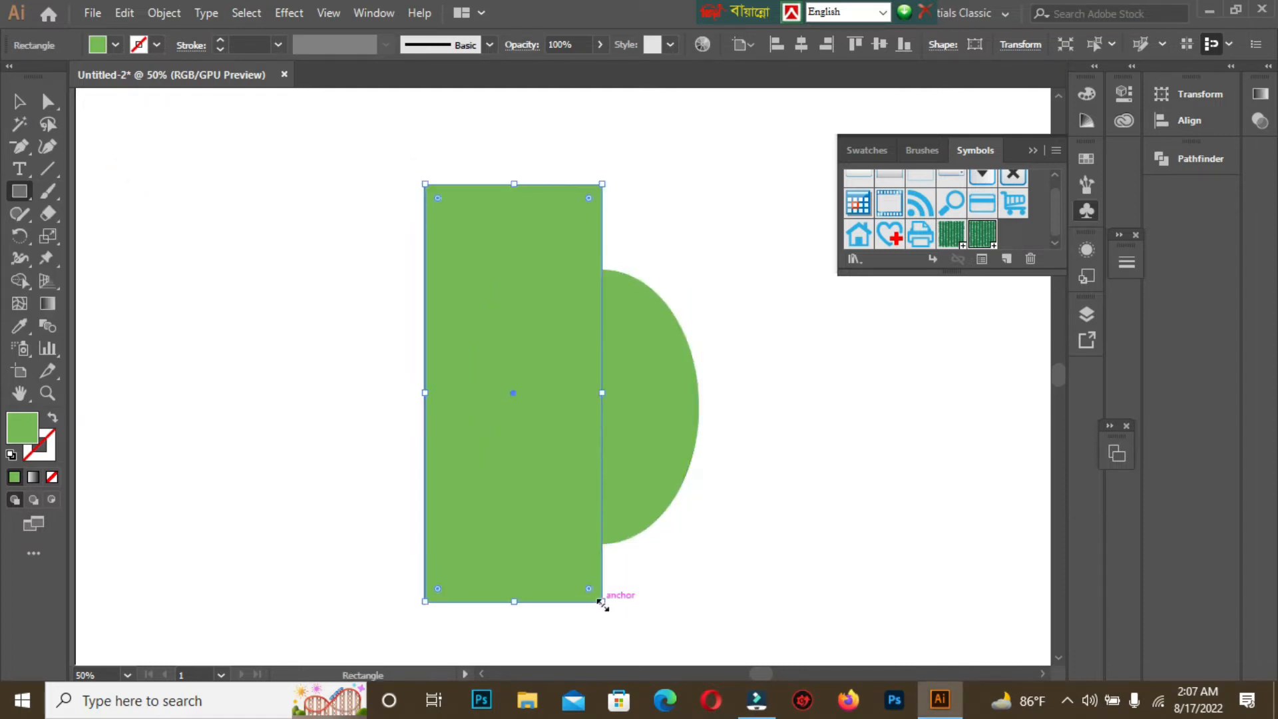
Remove the rectangle and the half of the ellipse it covers with the Shape Builder tool, keeping only the right half-ellipse.
{"action": "left_click", "coordinate": [19, 101]}
{"action": "left_click_drag", "start_coordinate": [328, 138], "coordinate": [773, 620]}
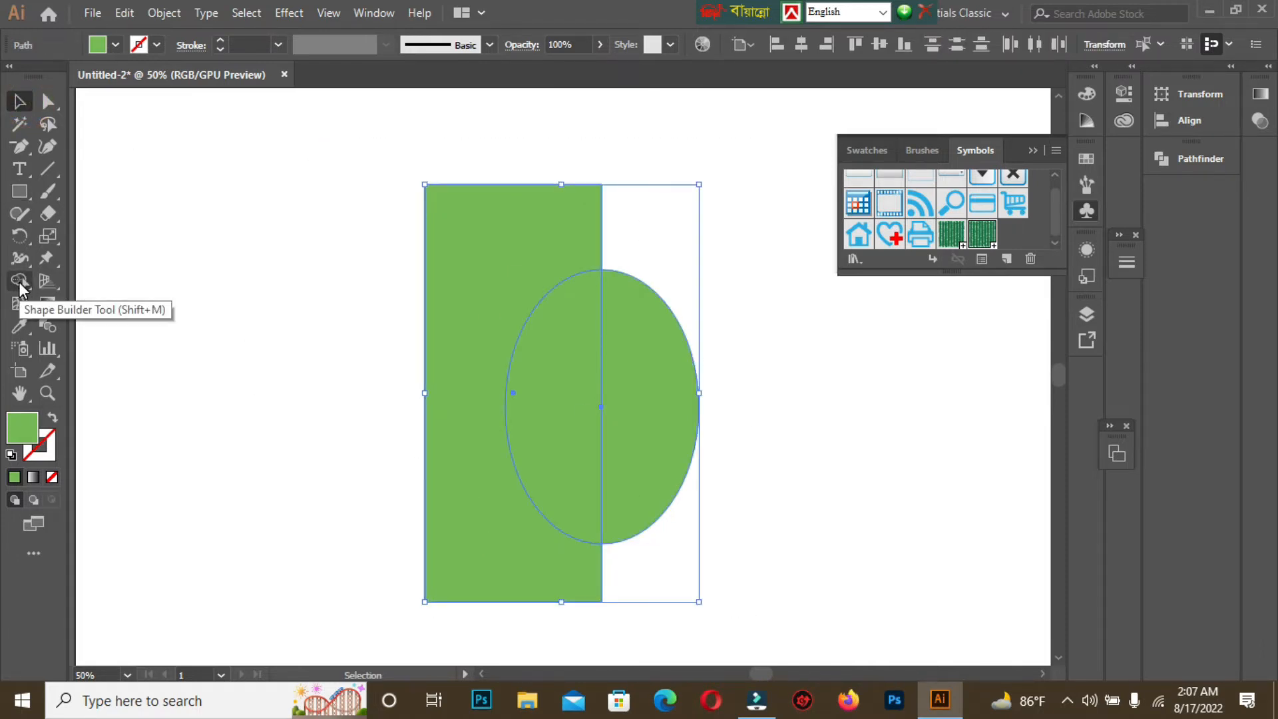
{"action": "left_click", "coordinate": [19, 282]}
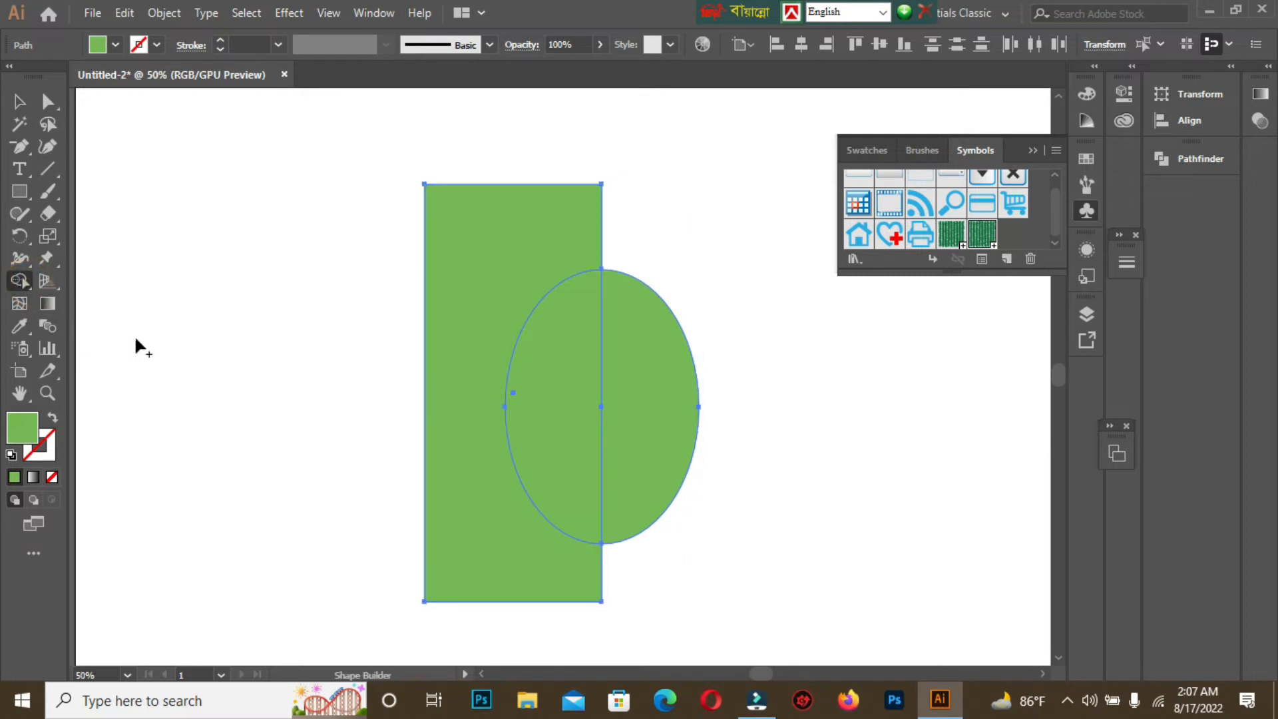
{"action": "left_click_drag", "start_coordinate": [356, 365], "coordinate": [560, 400]}
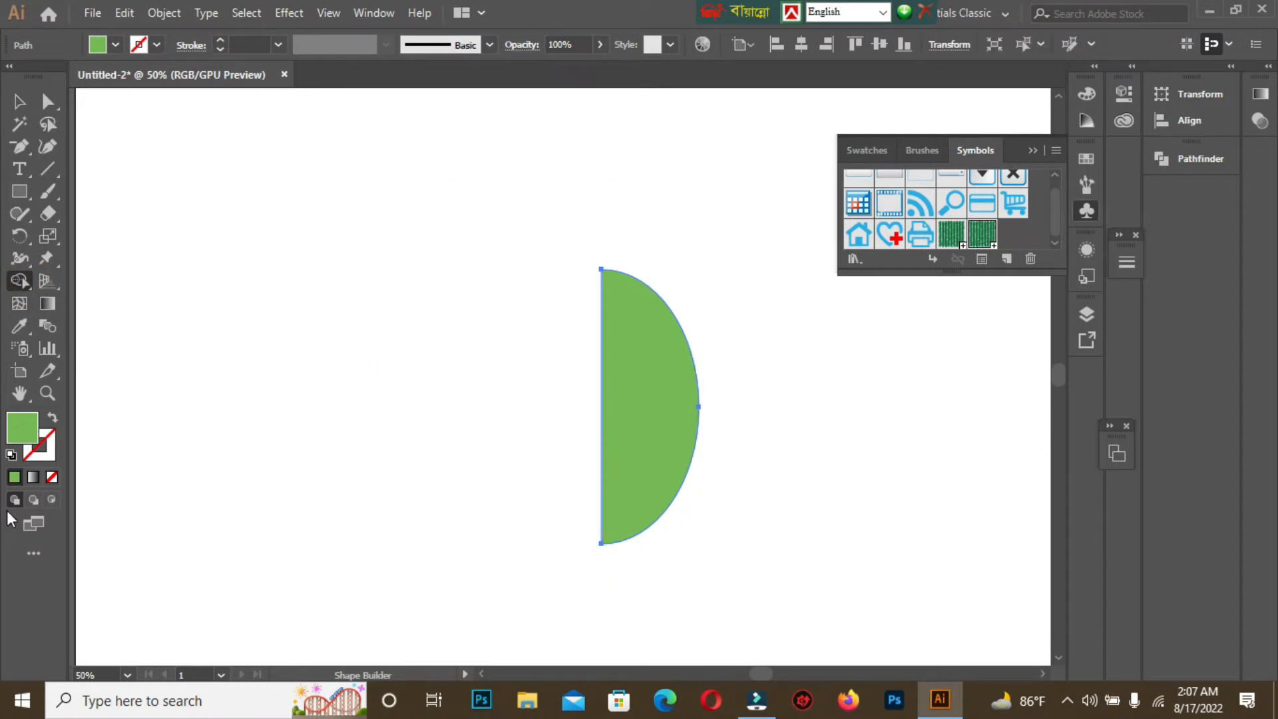
{"action": "left_click", "coordinate": [19, 101]}
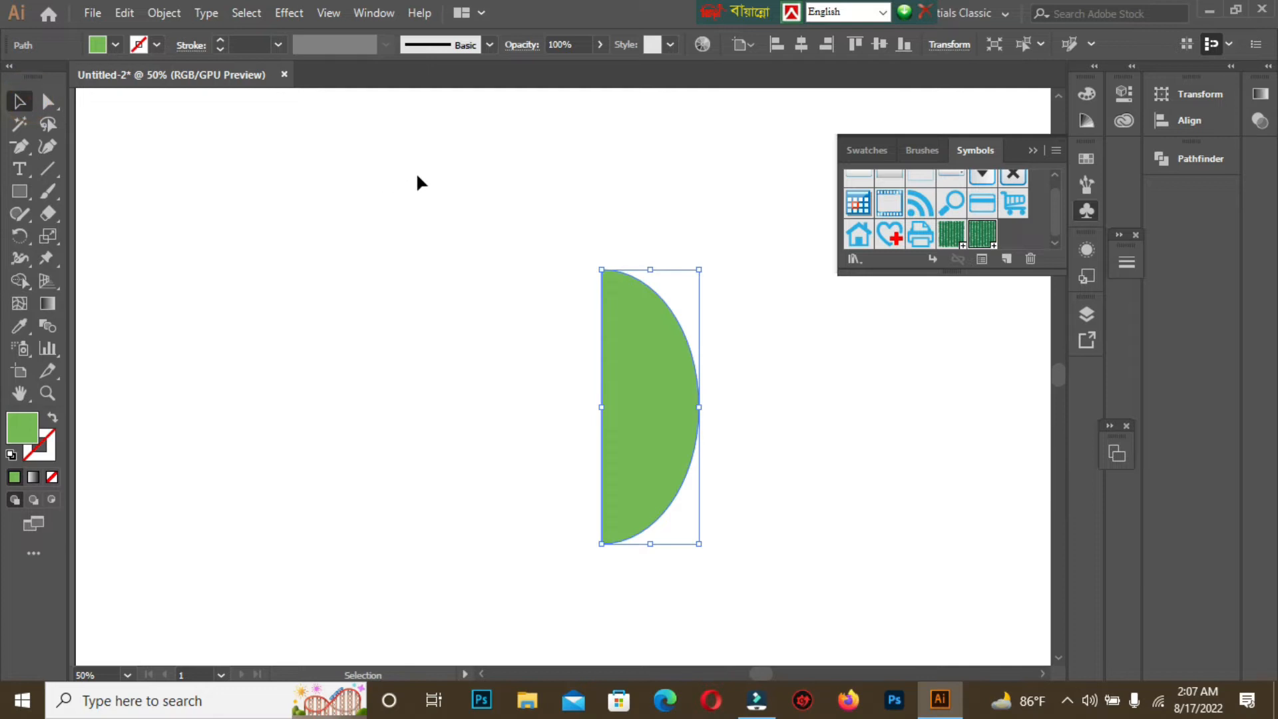
Start a 3D Revolve effect on the half-ellipse with the preview switched on.
{"action": "left_click", "coordinate": [300, 13]}
{"action": "mouse_move", "coordinate": [327, 126]}
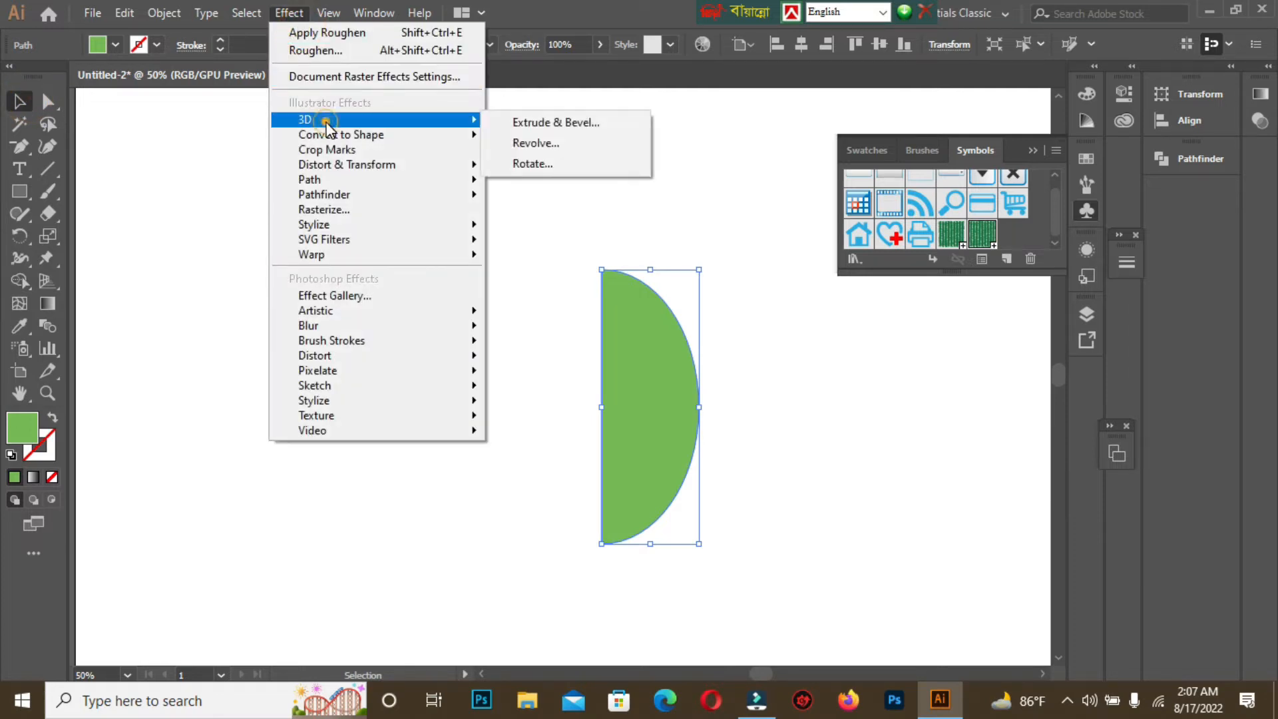
{"action": "left_click", "coordinate": [526, 144]}
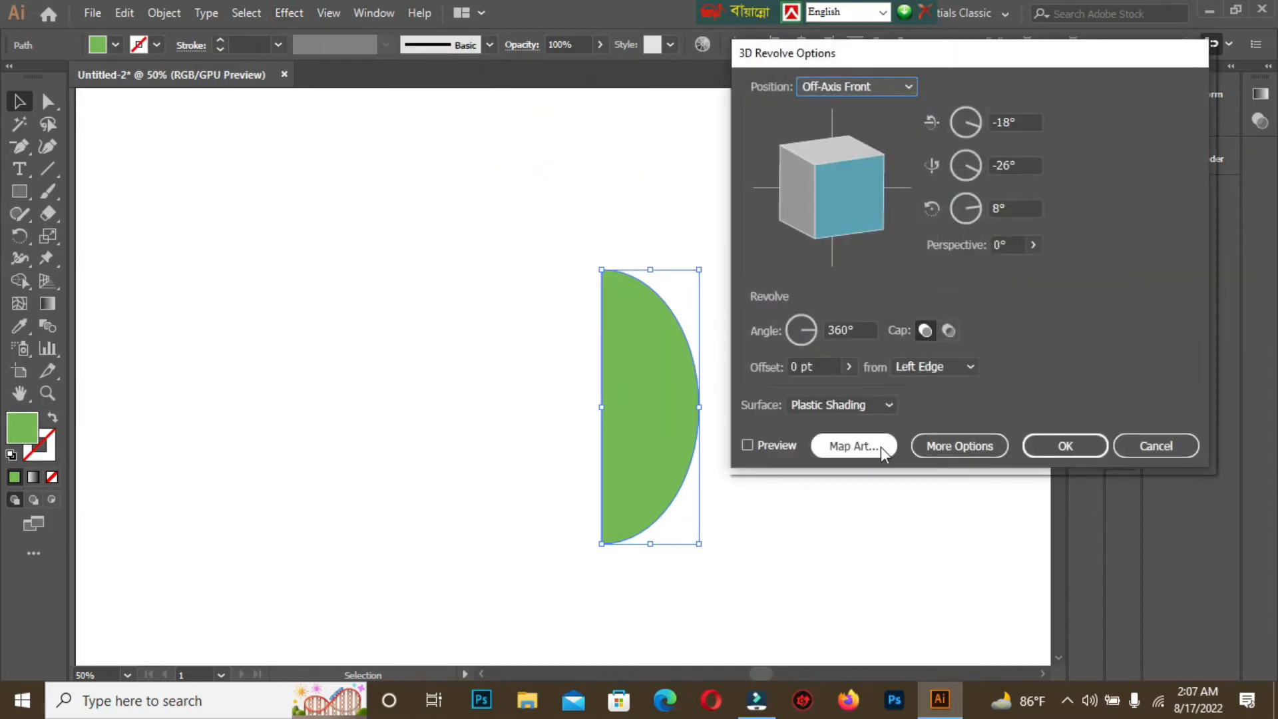
{"action": "left_click", "coordinate": [747, 445]}
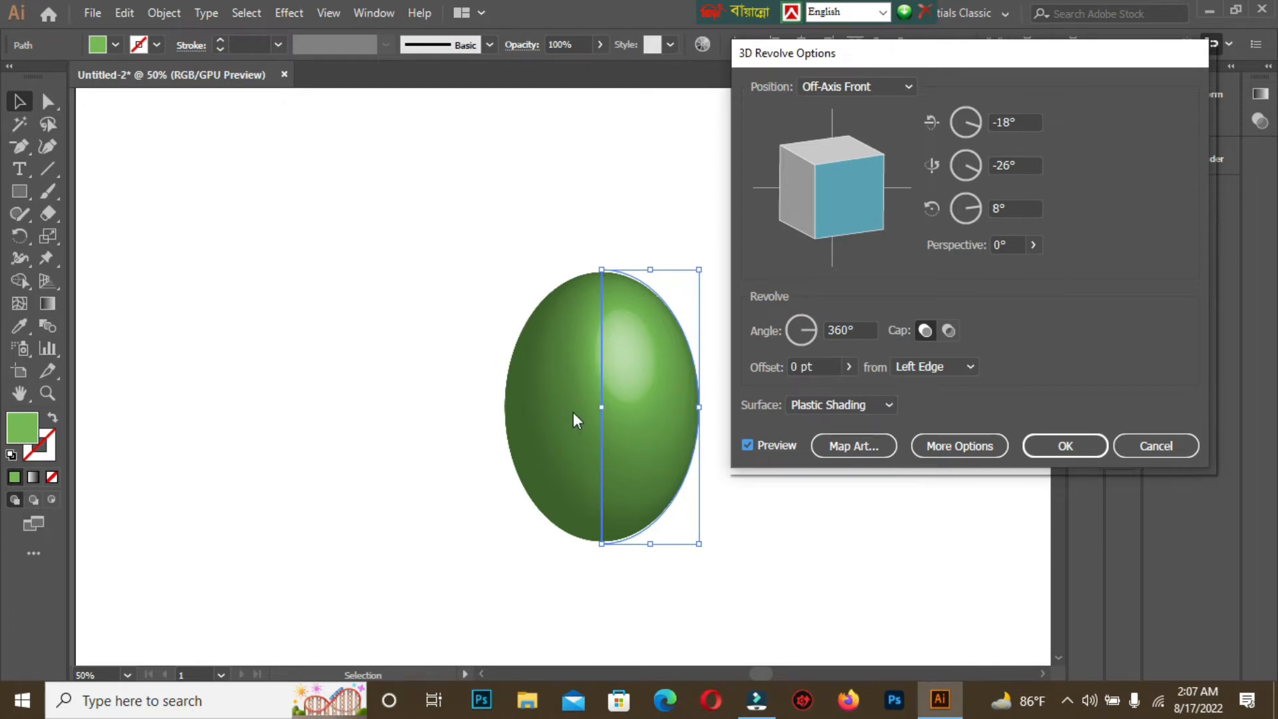
Map New Symbol 3 onto the revolved surface and widen the stripe artwork on both sides to cover most of the surface grid.
{"action": "left_click", "coordinate": [859, 451]}
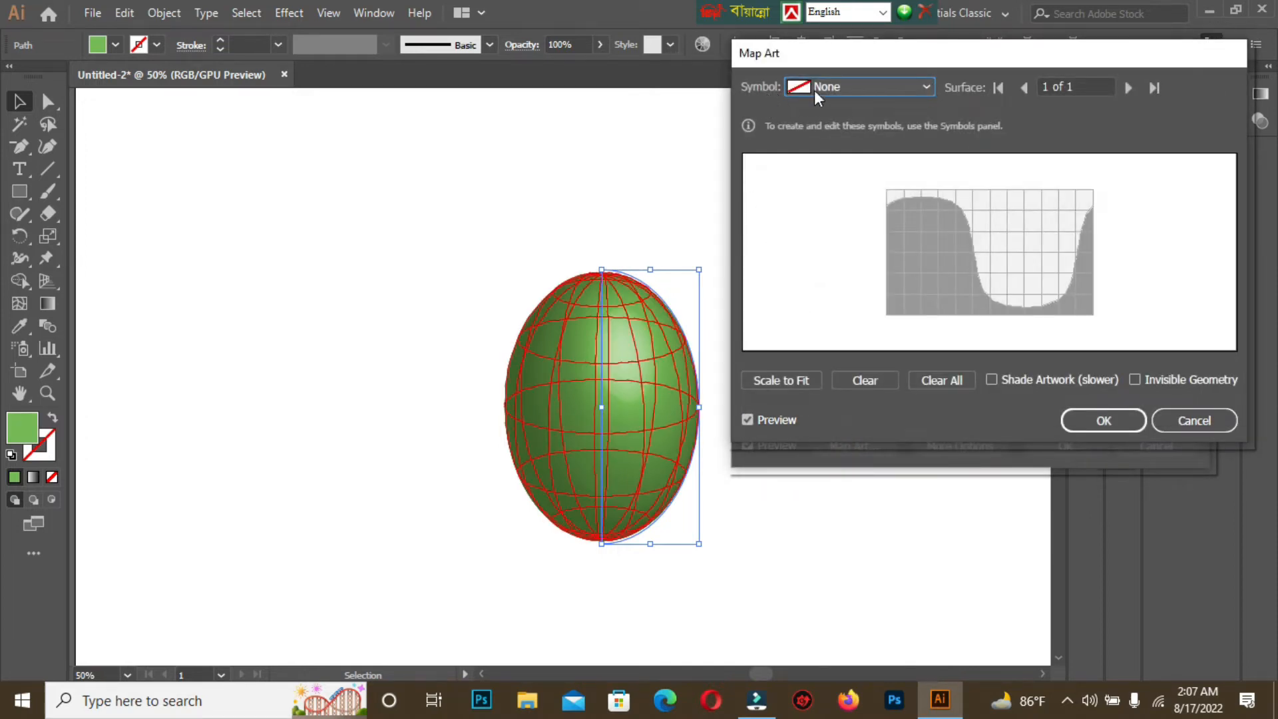
{"action": "left_click", "coordinate": [926, 88]}
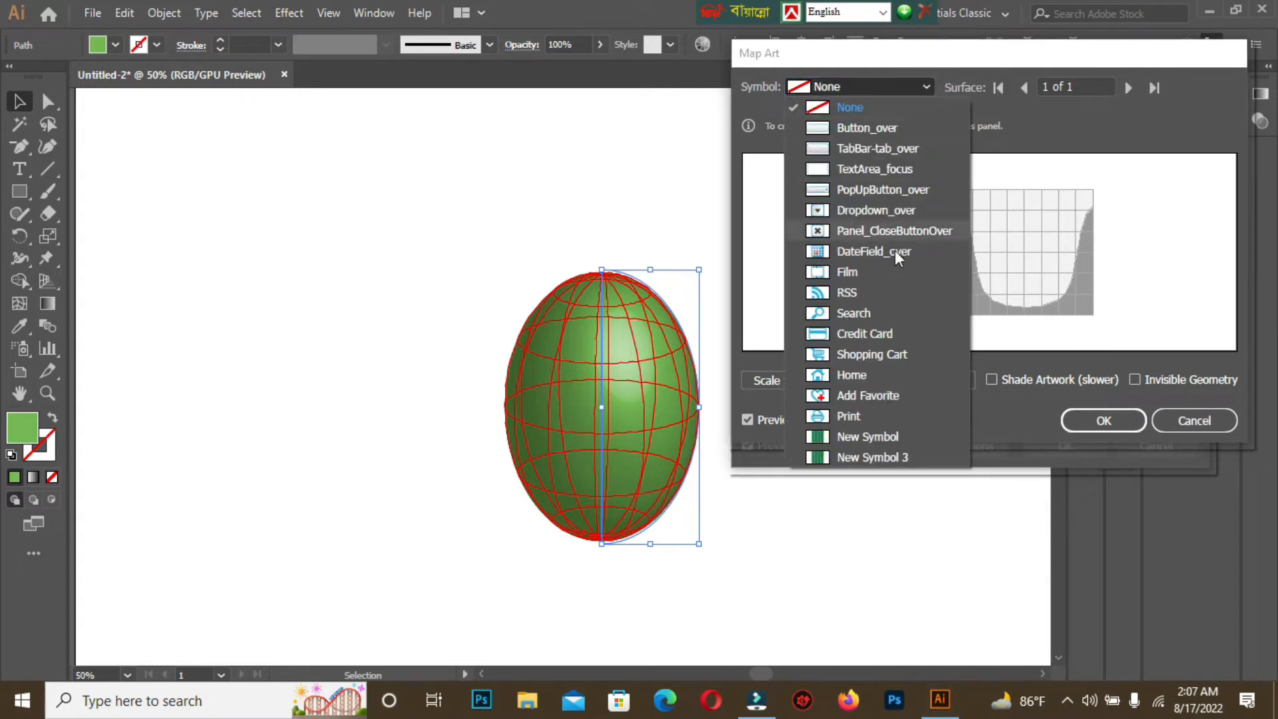
{"action": "left_click", "coordinate": [868, 458]}
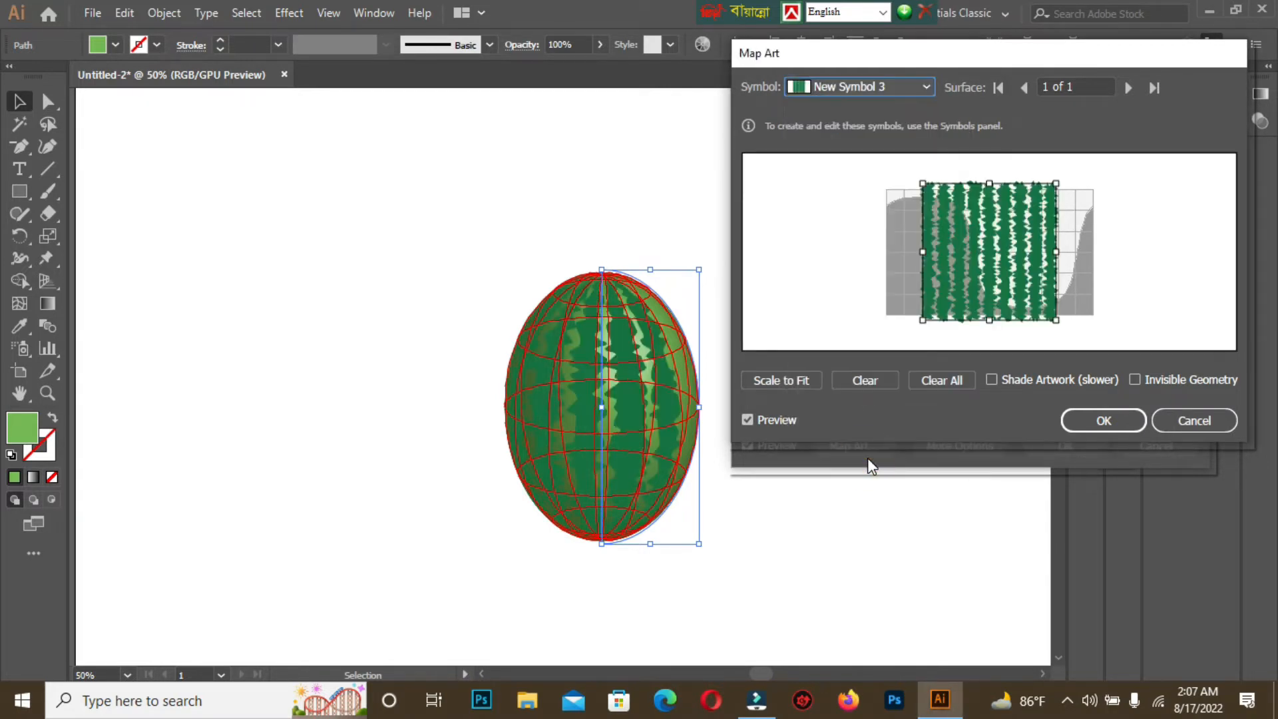
{"action": "left_click_drag", "start_coordinate": [1057, 251], "coordinate": [1078, 252]}
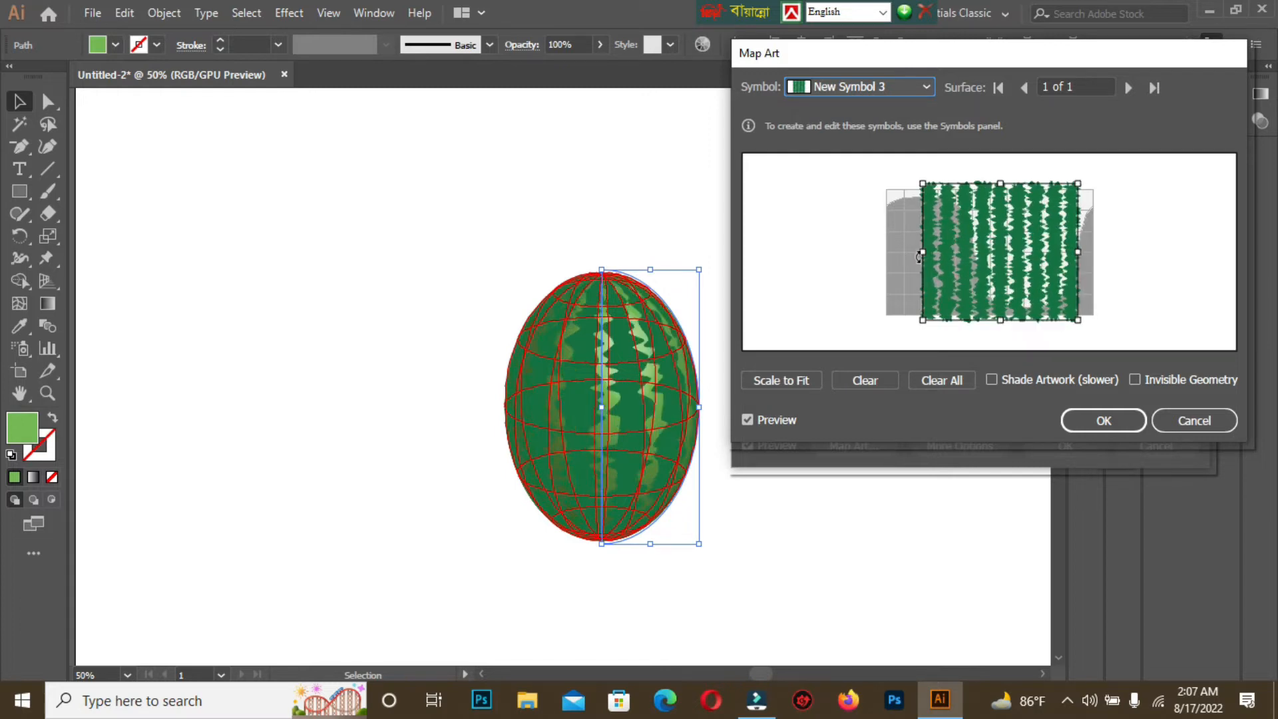
{"action": "mouse_move", "coordinate": [923, 253]}
{"action": "left_mouse_down"}
{"action": "mouse_move", "coordinate": [907, 253]}
{"action": "mouse_move", "coordinate": [918, 251]}
{"action": "left_mouse_up"}
{"action": "left_click_drag", "start_coordinate": [1078, 250], "coordinate": [1087, 256]}
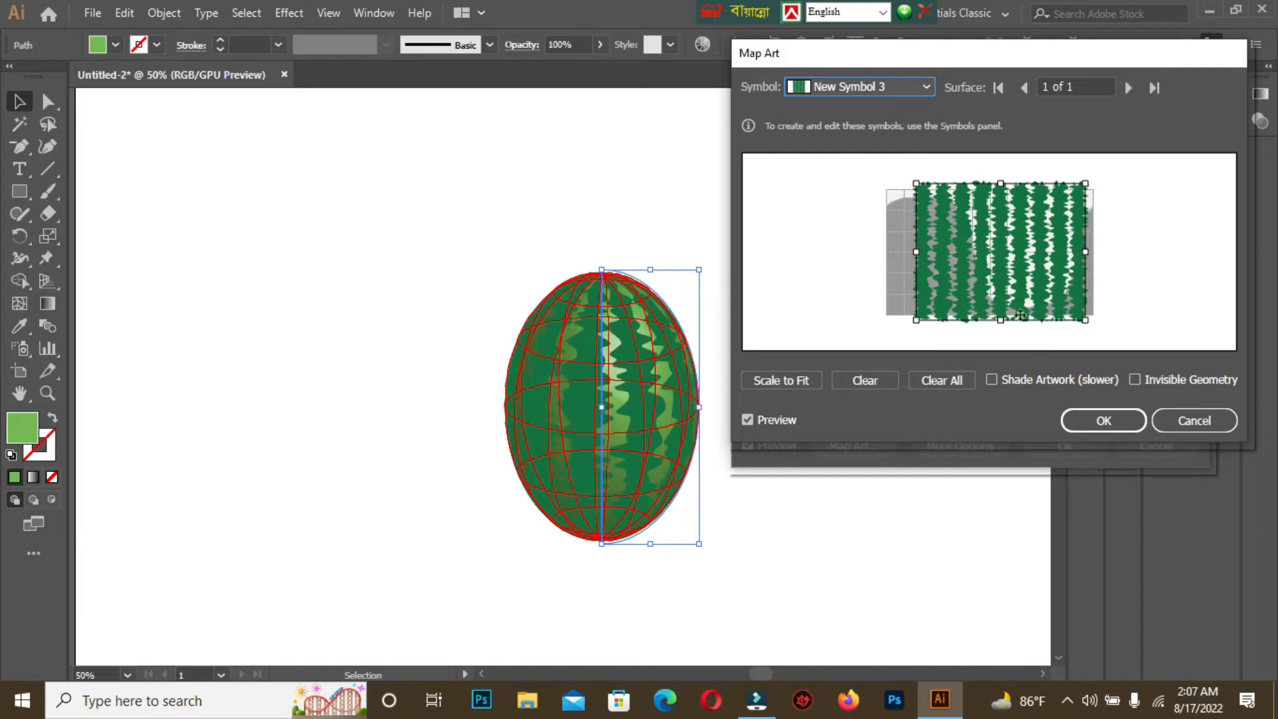
Turn on shading for the mapped stripe artwork and apply the 3D Revolve effect.
{"action": "left_click", "coordinate": [992, 379]}
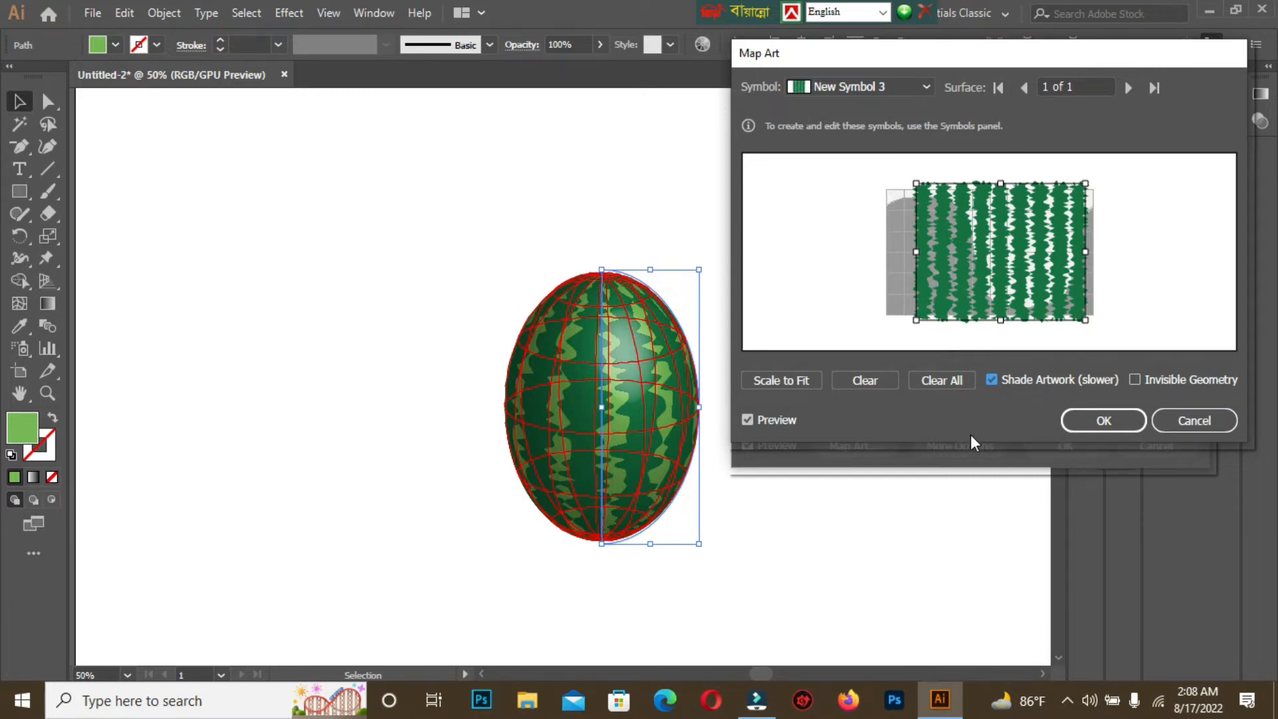
{"action": "left_click", "coordinate": [1103, 414]}
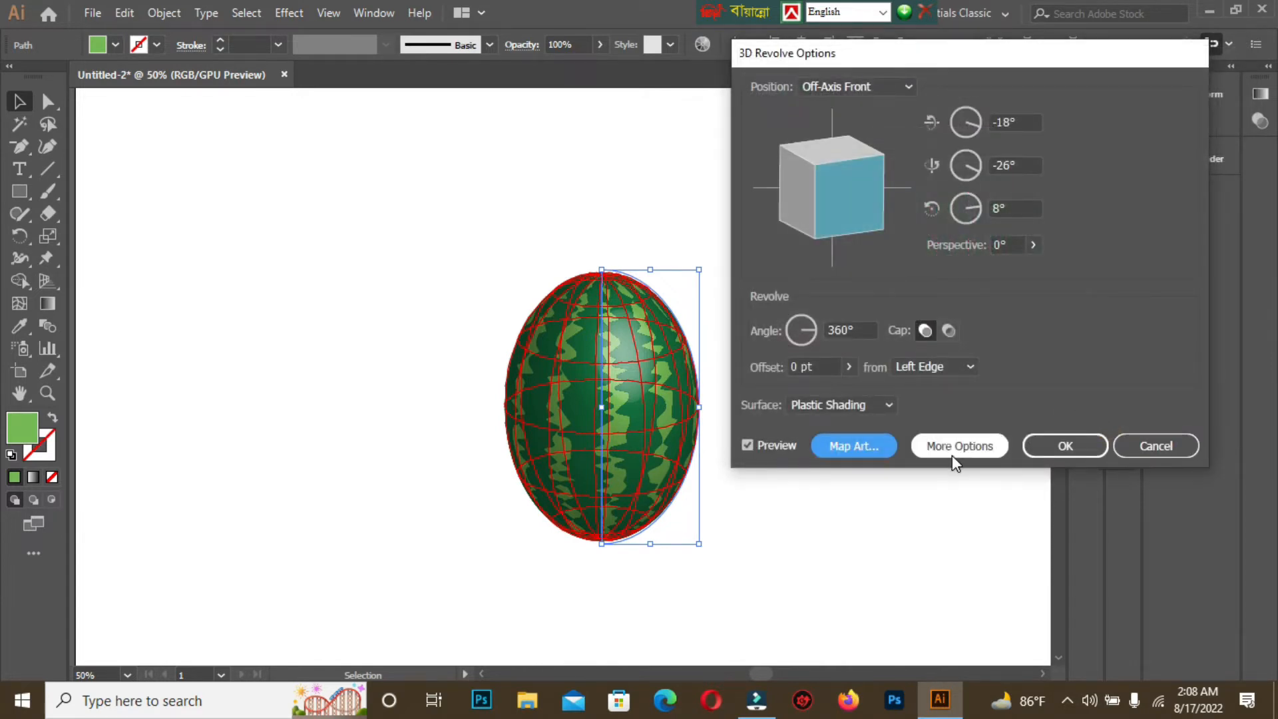
{"action": "left_click", "coordinate": [1064, 445]}
Expand the appearance of the 3D watermelon and expand the resulting group into plain artwork.
{"action": "left_click_drag", "start_coordinate": [470, 212], "coordinate": [746, 483]}
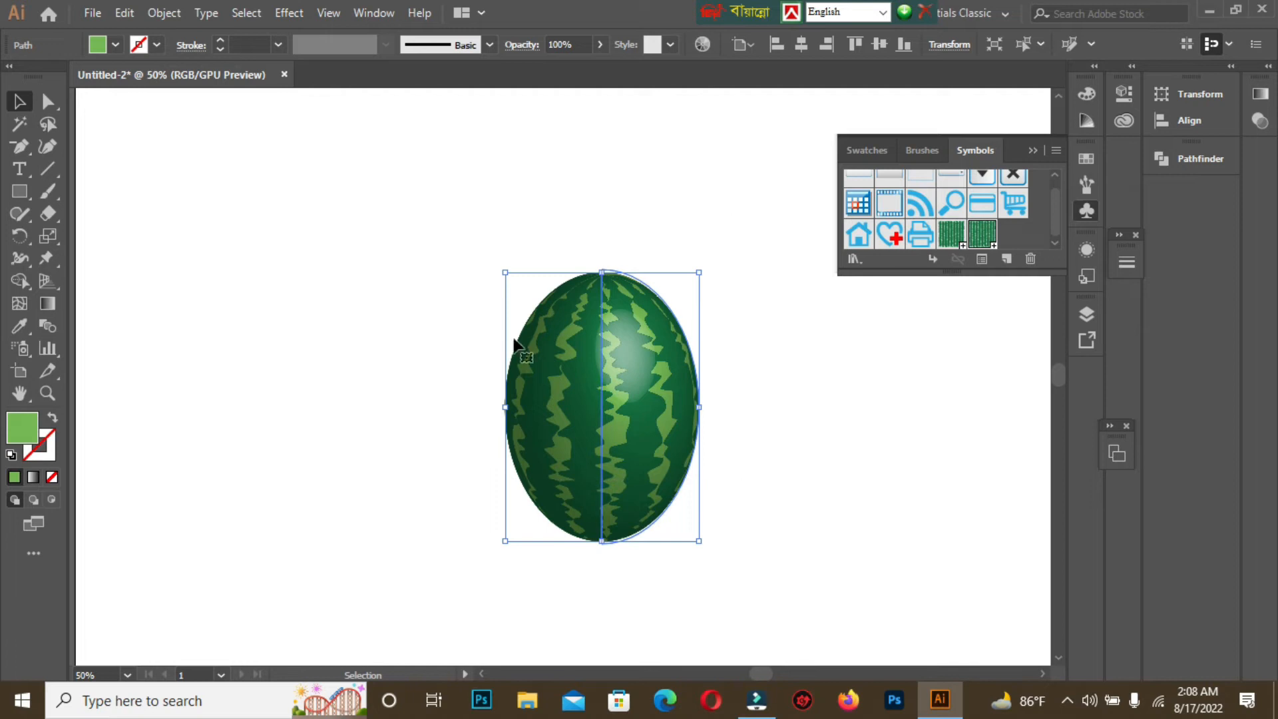
{"action": "left_click", "coordinate": [160, 12]}
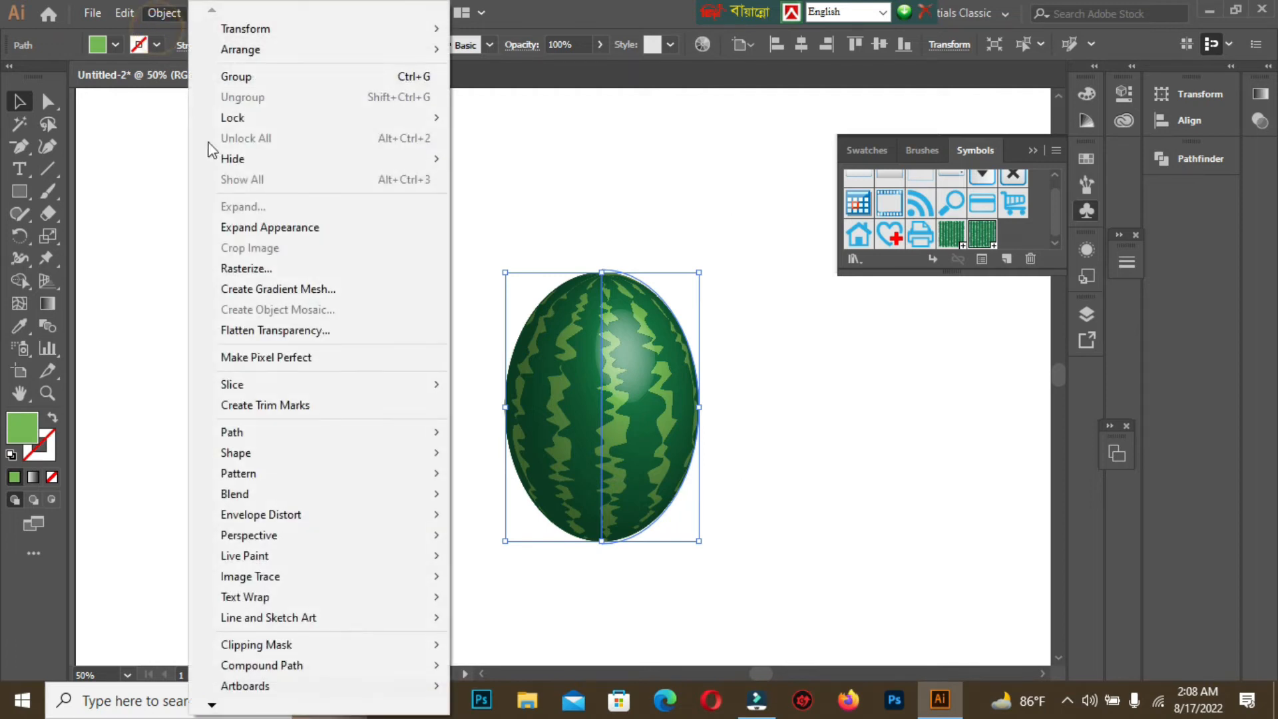
{"action": "left_click", "coordinate": [301, 226]}
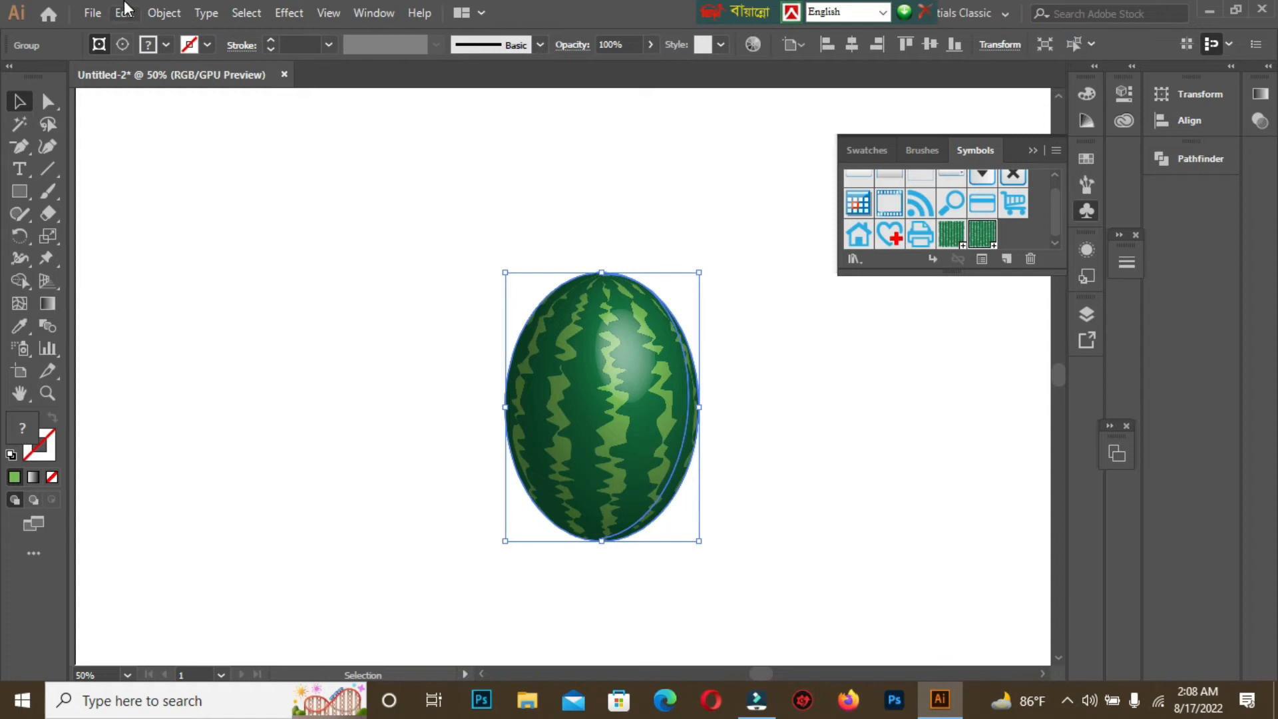
{"action": "left_click", "coordinate": [161, 12]}
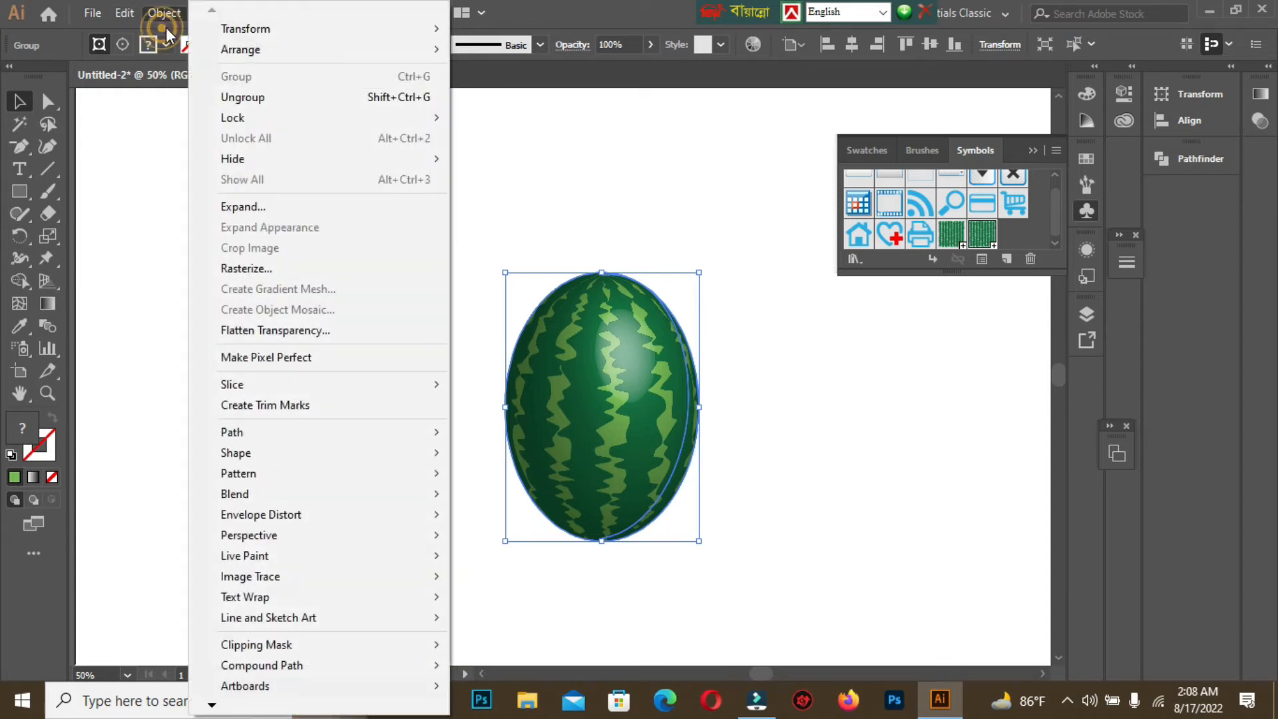
{"action": "left_click", "coordinate": [246, 208]}
{"action": "left_click", "coordinate": [830, 386]}
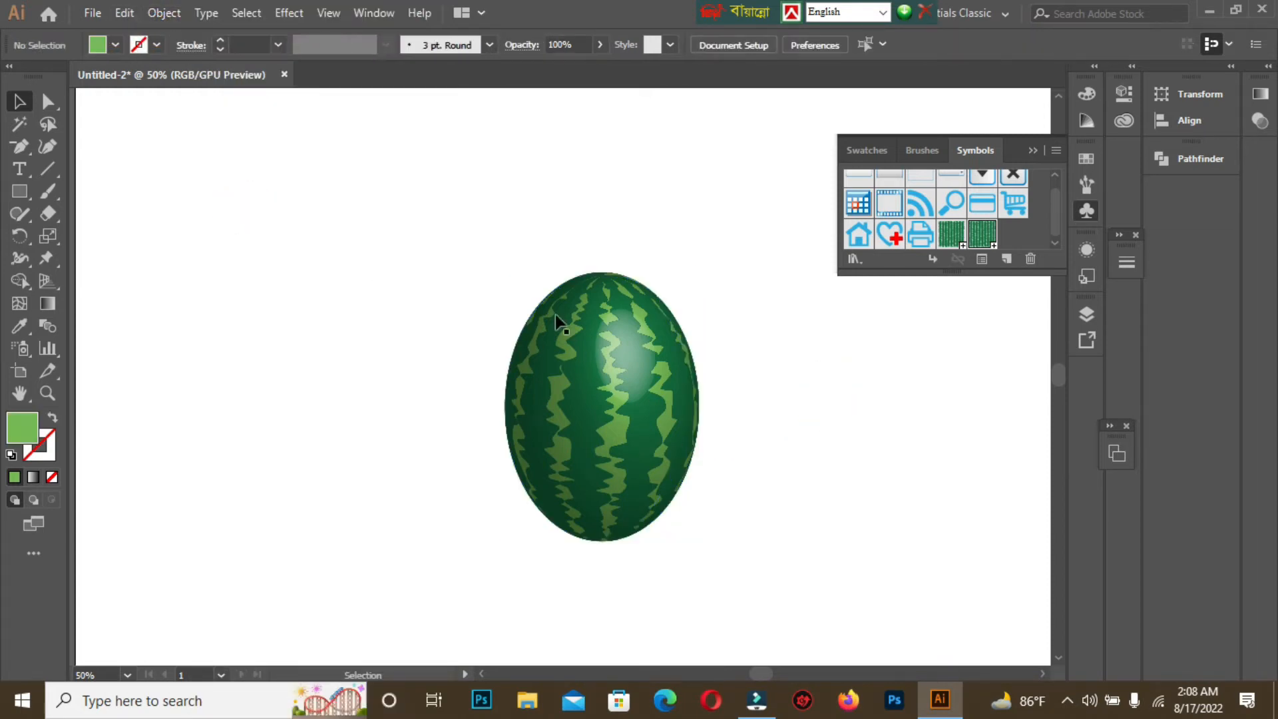
Rotate the watermelon so it lies horizontally and move it toward the upper left of the canvas.
{"action": "left_click", "coordinate": [610, 386]}
{"action": "left_click", "coordinate": [811, 460]}
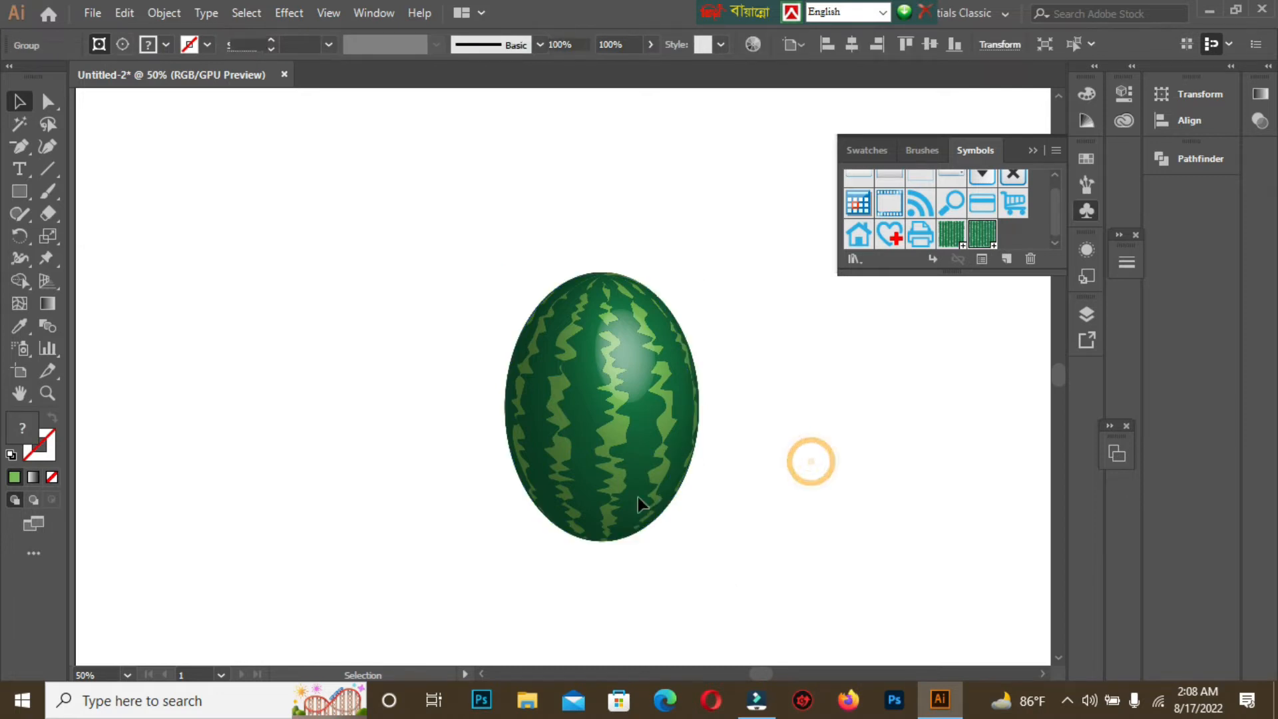
{"action": "left_click_drag", "start_coordinate": [469, 247], "coordinate": [740, 321]}
{"action": "left_click", "coordinate": [885, 377]}
{"action": "left_click_drag", "start_coordinate": [682, 425], "coordinate": [471, 308]}
{"action": "left_click", "coordinate": [735, 421]}
{"action": "left_click_drag", "start_coordinate": [338, 309], "coordinate": [422, 365]}
{"action": "left_click", "coordinate": [650, 450]}
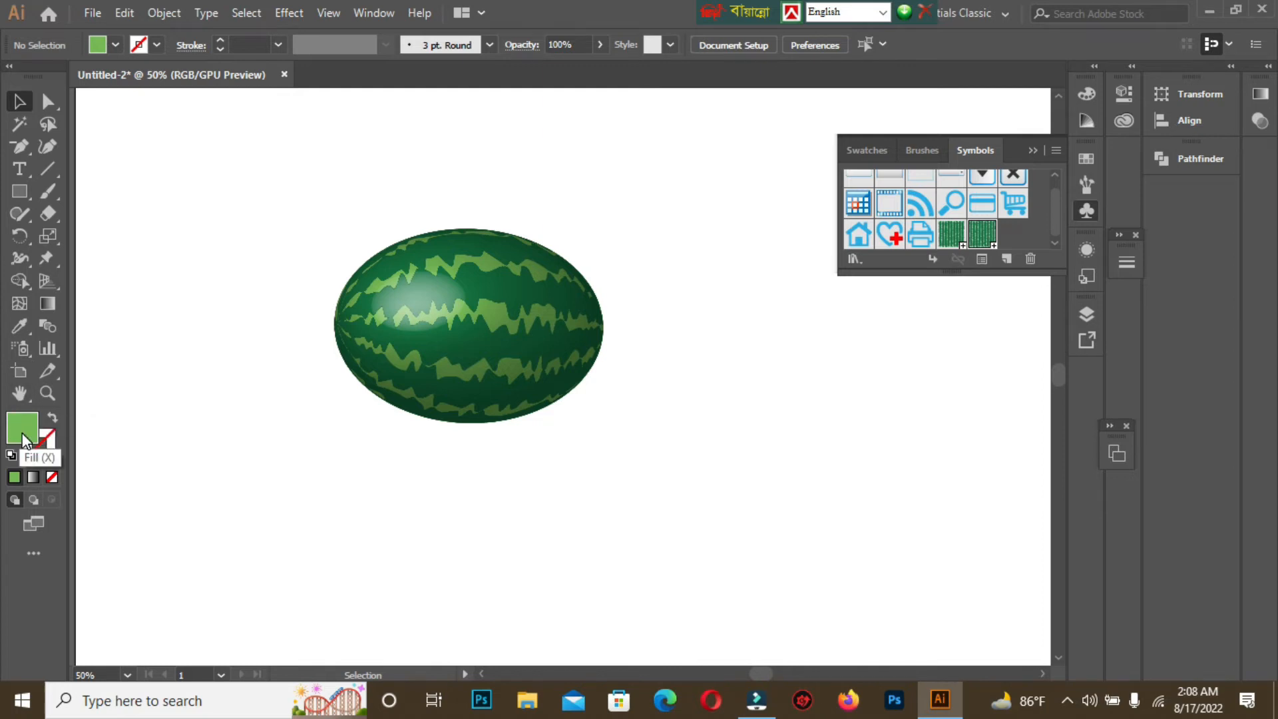
Draw a wide, flat green ellipse just beneath the watermelon and apply a Gaussian Blur with a 26-pixel radius.
{"action": "left_click_drag", "start_coordinate": [23, 194], "coordinate": [87, 233]}
{"action": "left_click_drag", "start_coordinate": [314, 438], "coordinate": [612, 474]}
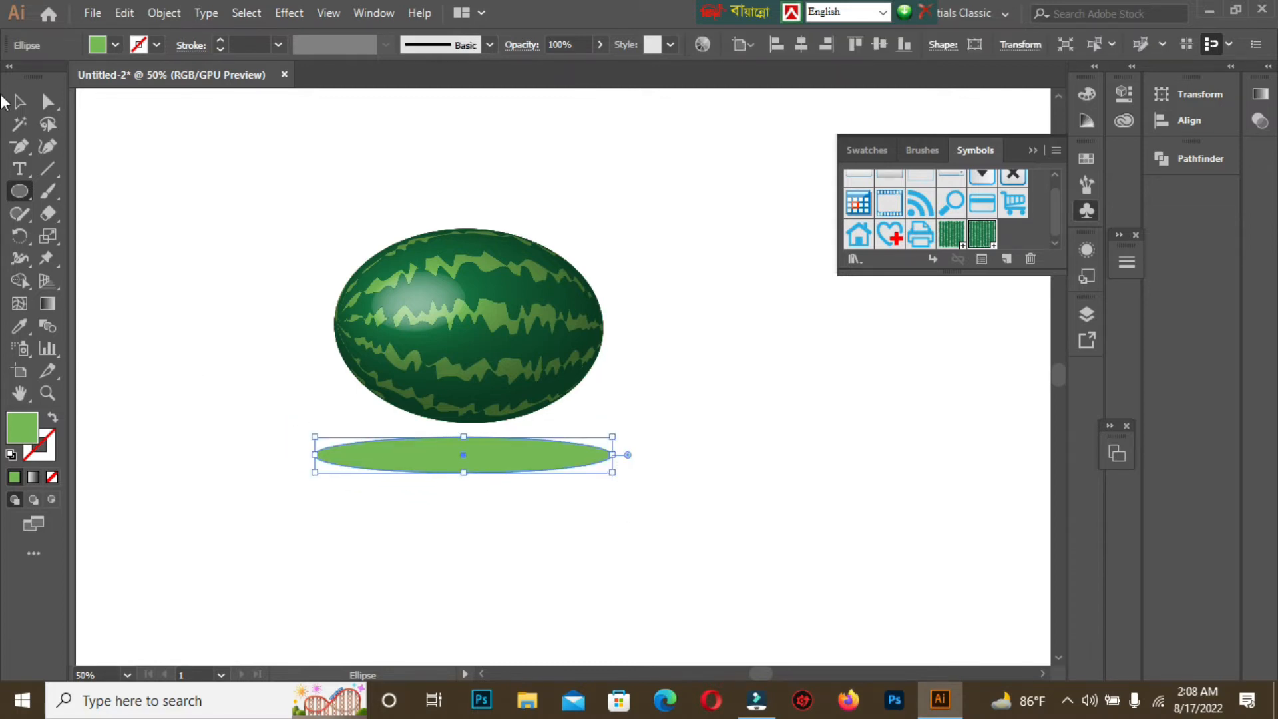
{"action": "left_click", "coordinate": [303, 13]}
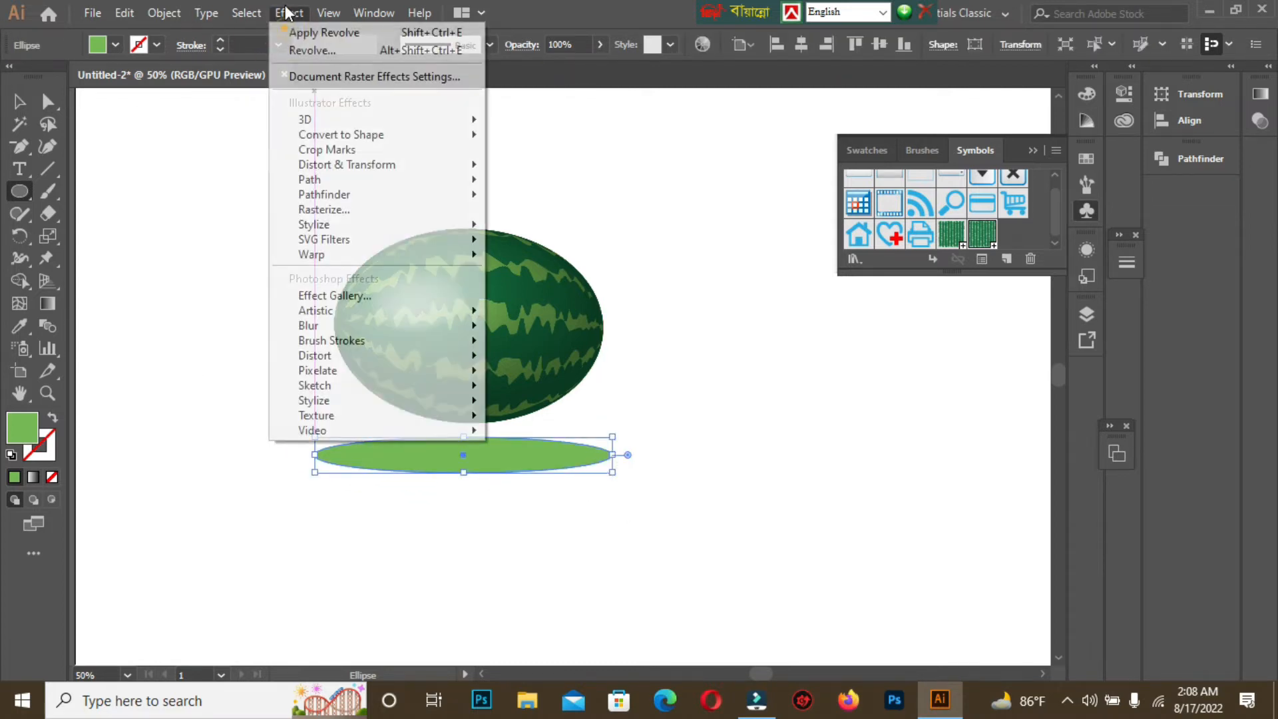
{"action": "mouse_move", "coordinate": [337, 329]}
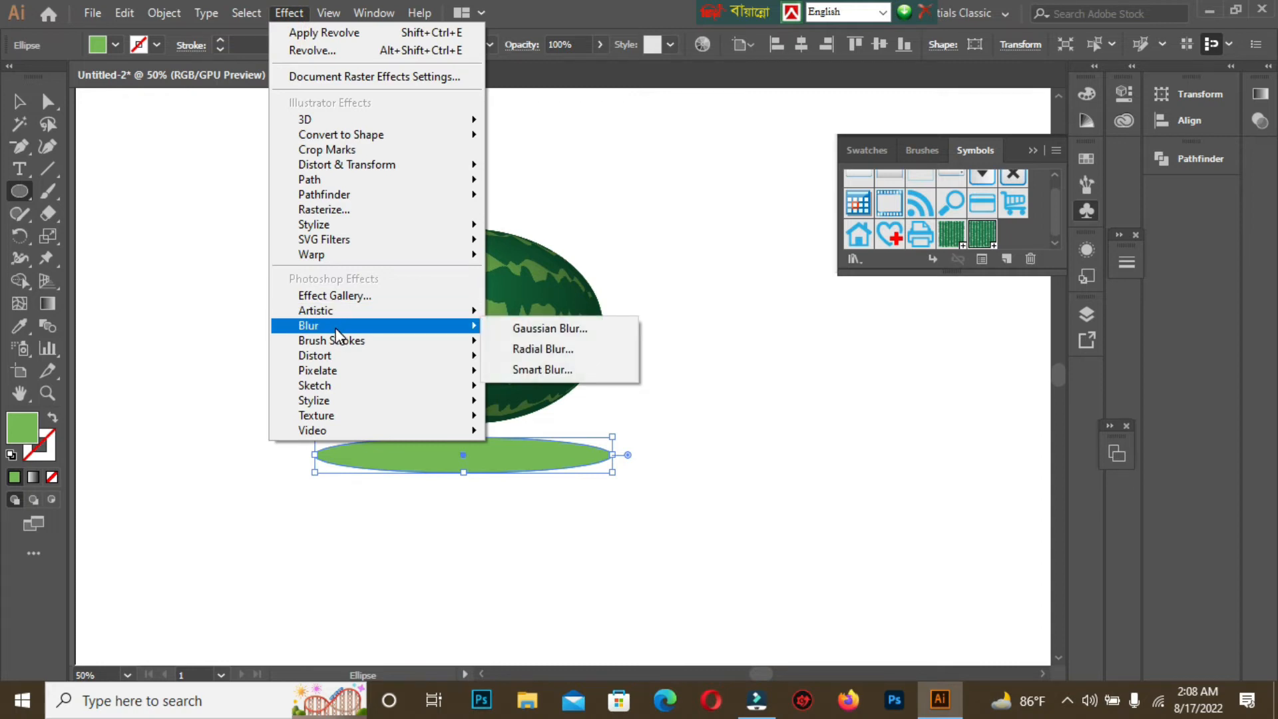
{"action": "left_click", "coordinate": [554, 330]}
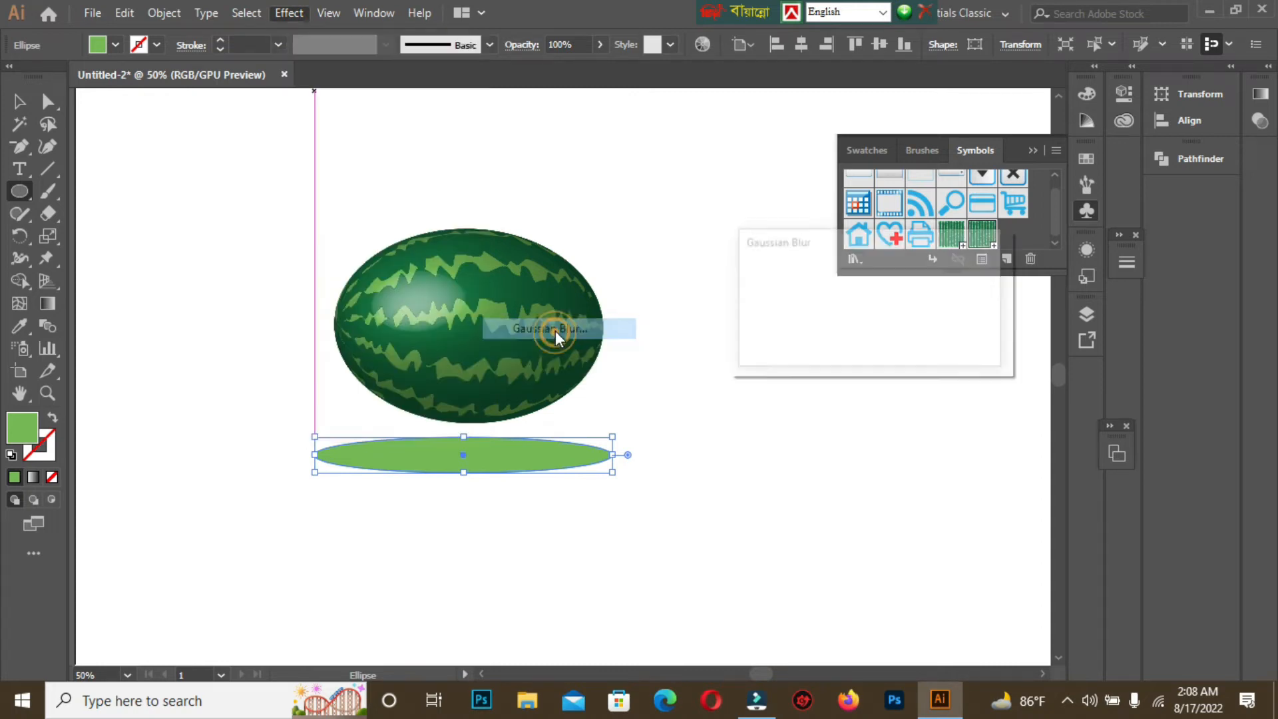
{"action": "left_click", "coordinate": [757, 329]}
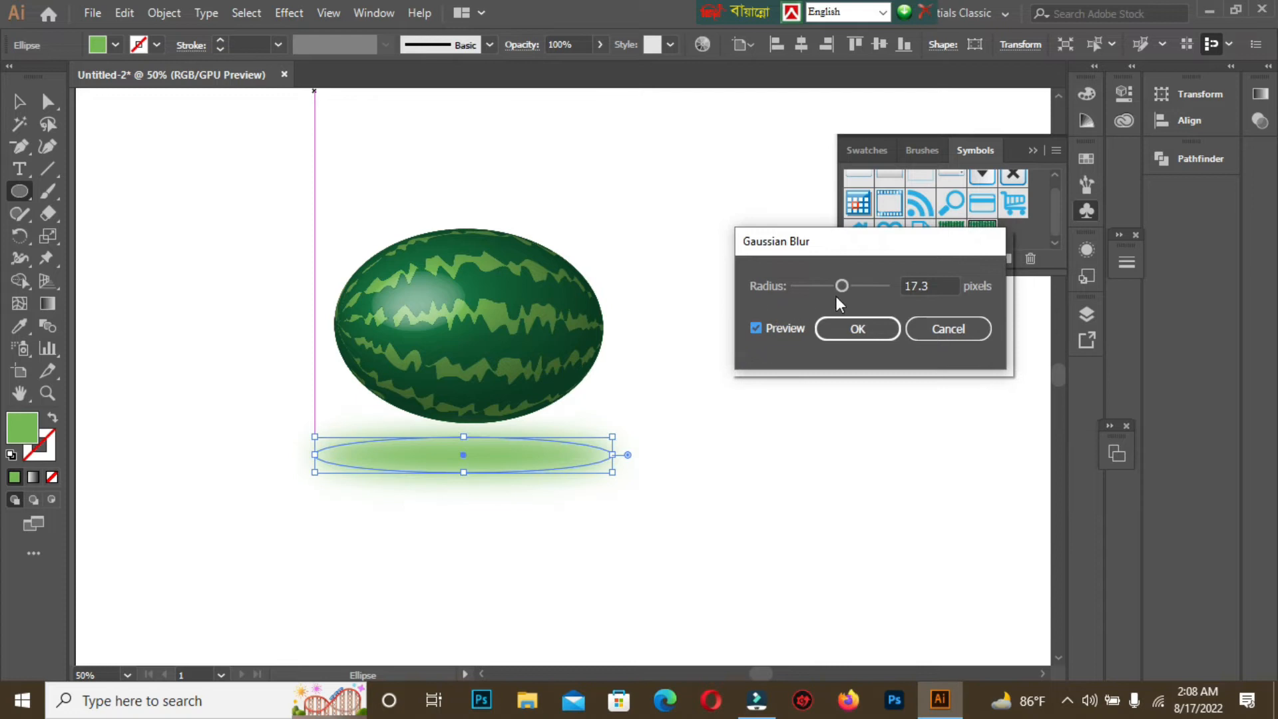
{"action": "mouse_move", "coordinate": [843, 286]}
{"action": "left_mouse_down"}
{"action": "mouse_move", "coordinate": [866, 281]}
{"action": "mouse_move", "coordinate": [852, 283]}
{"action": "left_mouse_up"}
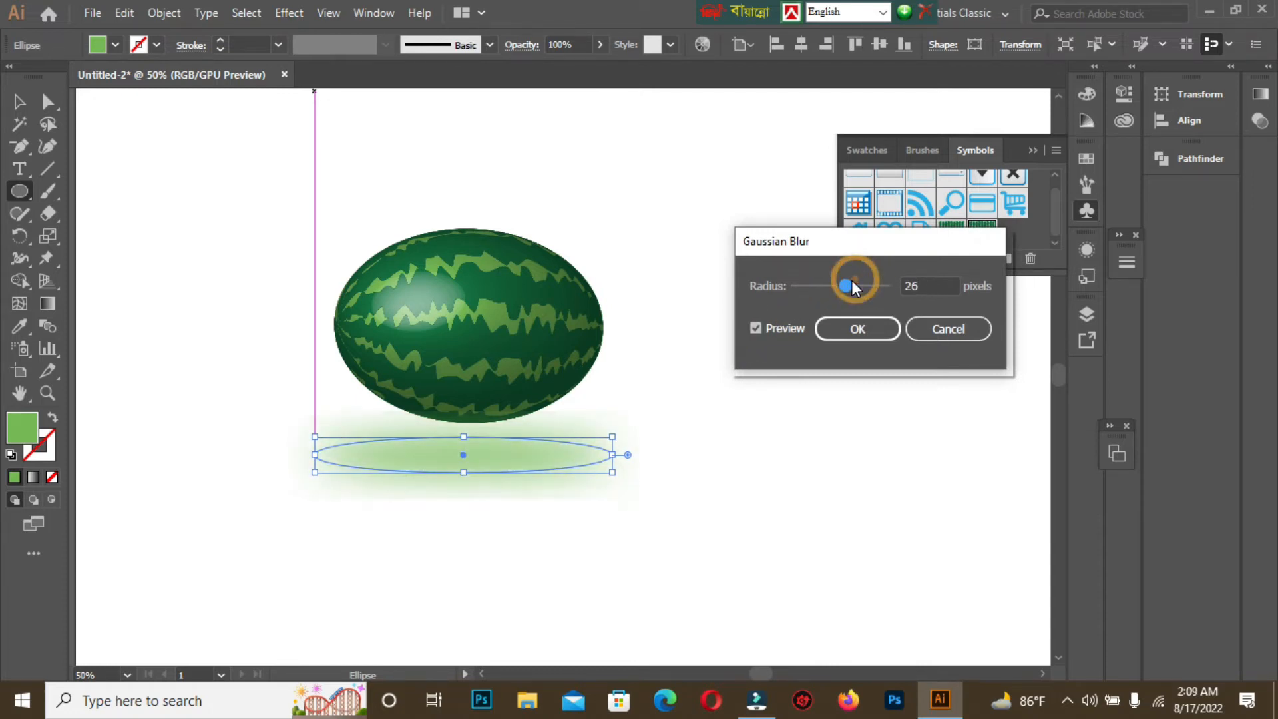
{"action": "left_click", "coordinate": [859, 329]}
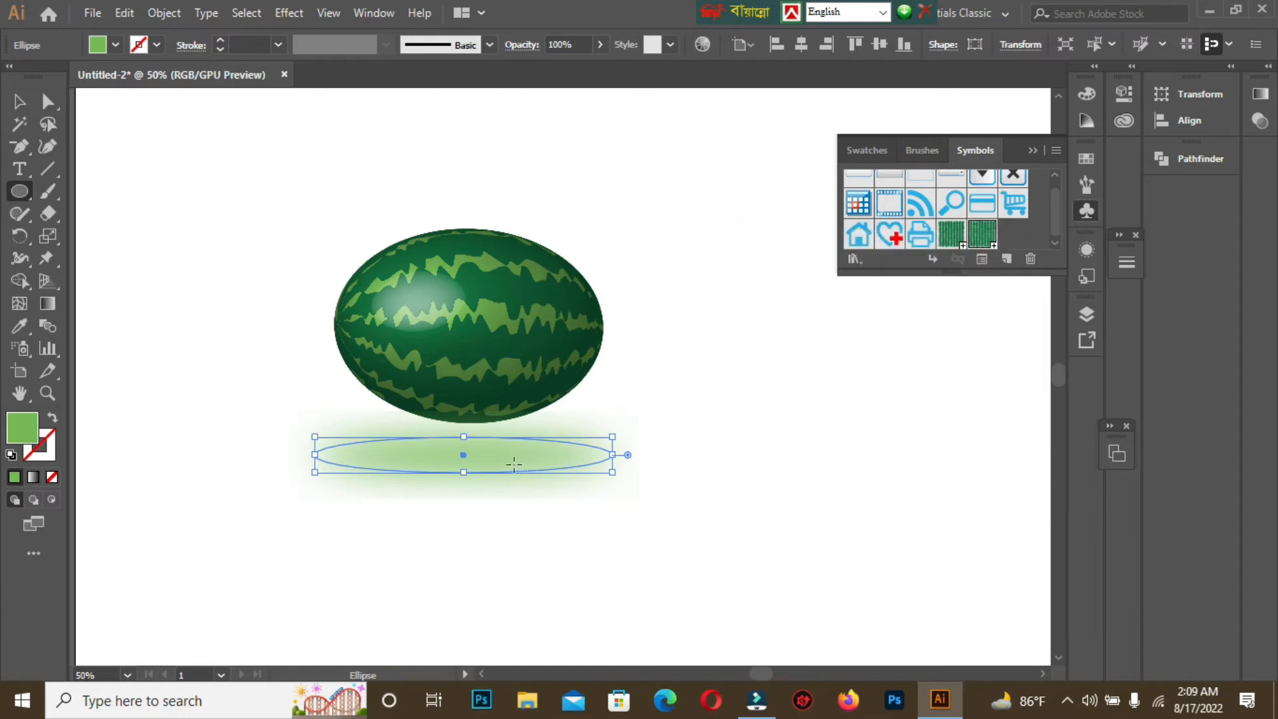
Move the blurred ellipse up against the underside of the watermelon as its shadow.
{"action": "left_click", "coordinate": [19, 102]}
{"action": "mouse_move", "coordinate": [422, 457]}
{"action": "left_mouse_down"}
{"action": "mouse_move", "coordinate": [422, 426]}
{"action": "mouse_move", "coordinate": [403, 451]}
{"action": "left_mouse_up"}
{"action": "left_click", "coordinate": [270, 264]}
{"action": "left_click", "coordinate": [262, 295]}
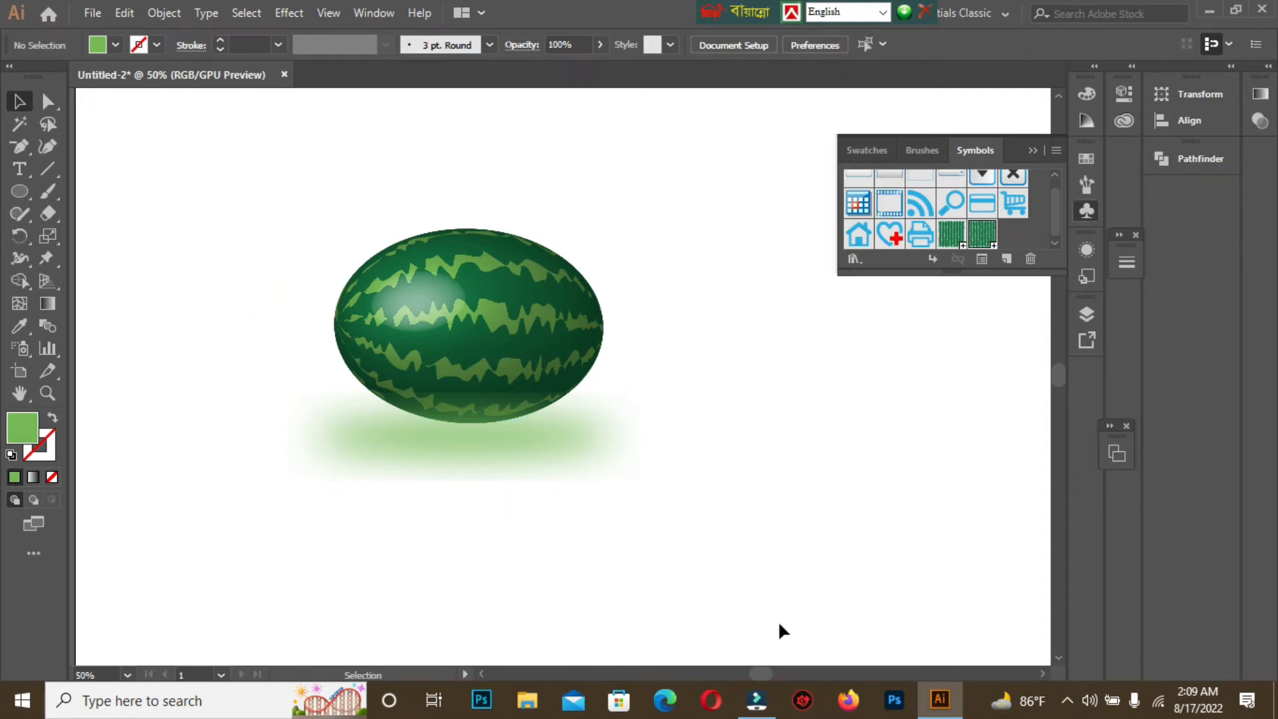
Move the watermelon together with its shadow into the upper-left corner of the canvas and put away the Symbols panel.
{"action": "left_click_drag", "start_coordinate": [222, 163], "coordinate": [685, 566]}
{"action": "key", "text": "a"}
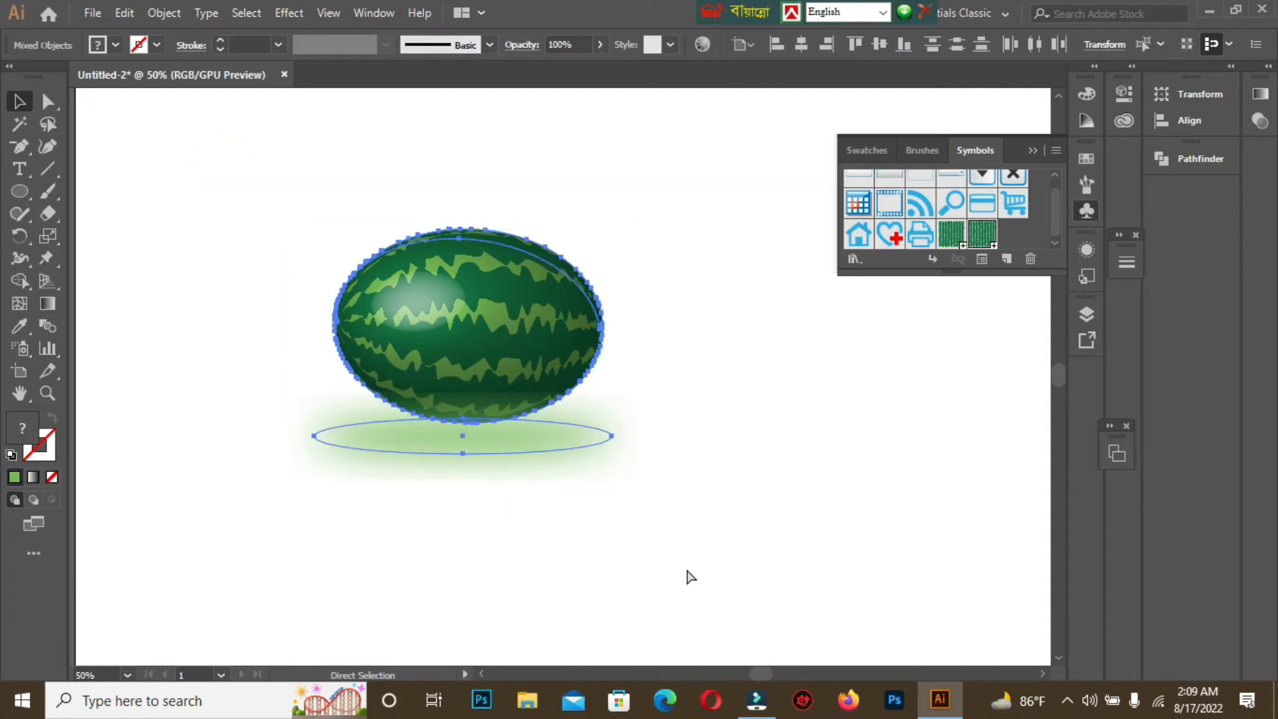
{"action": "key", "text": "v"}
{"action": "left_click", "coordinate": [722, 491]}
{"action": "left_click_drag", "start_coordinate": [554, 349], "coordinate": [291, 208]}
{"action": "left_click", "coordinate": [592, 466]}
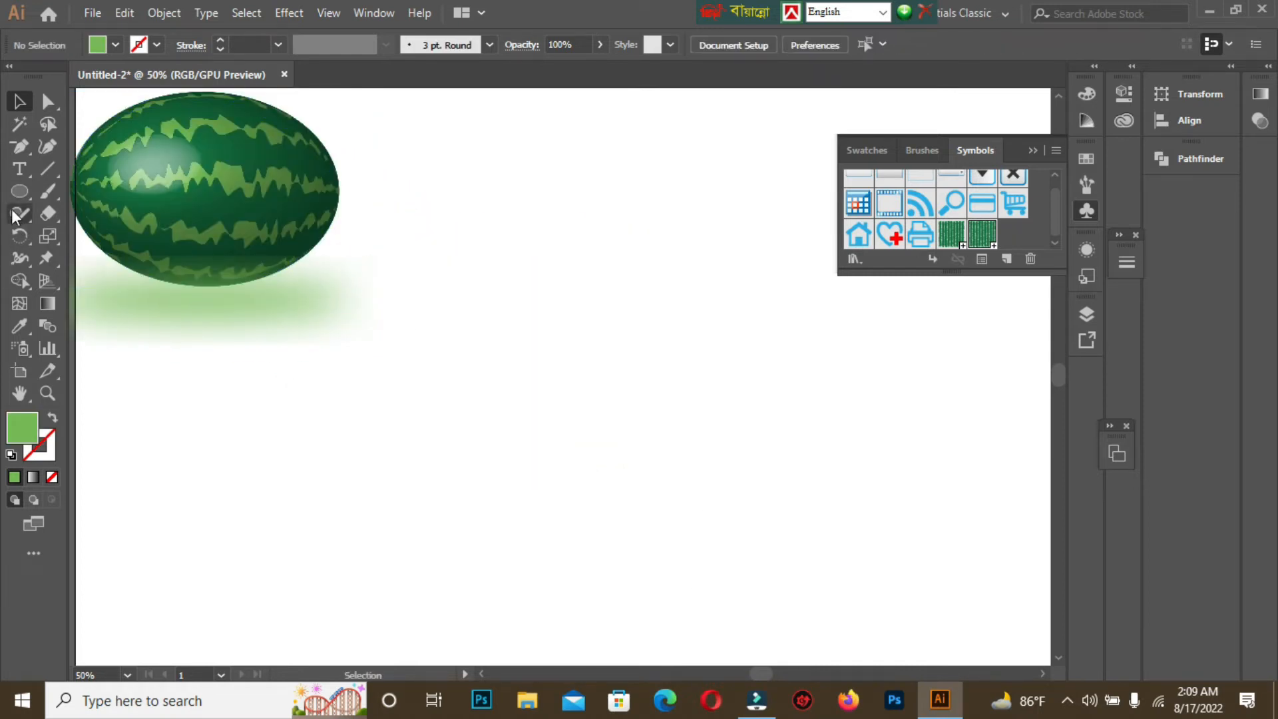
{"action": "left_click", "coordinate": [1033, 150]}
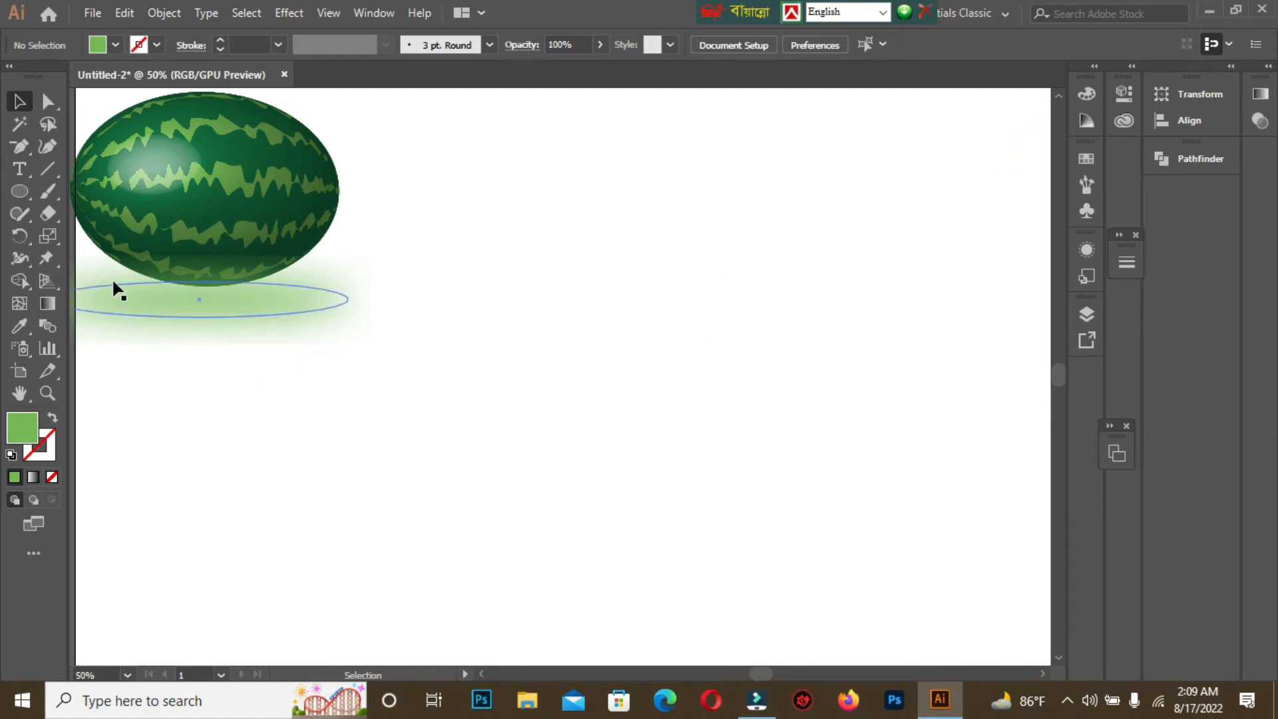
Draw a large circle to the right of the watermelon and fill it with the dark green sampled from the watermelon.
{"action": "left_click", "coordinate": [20, 191]}
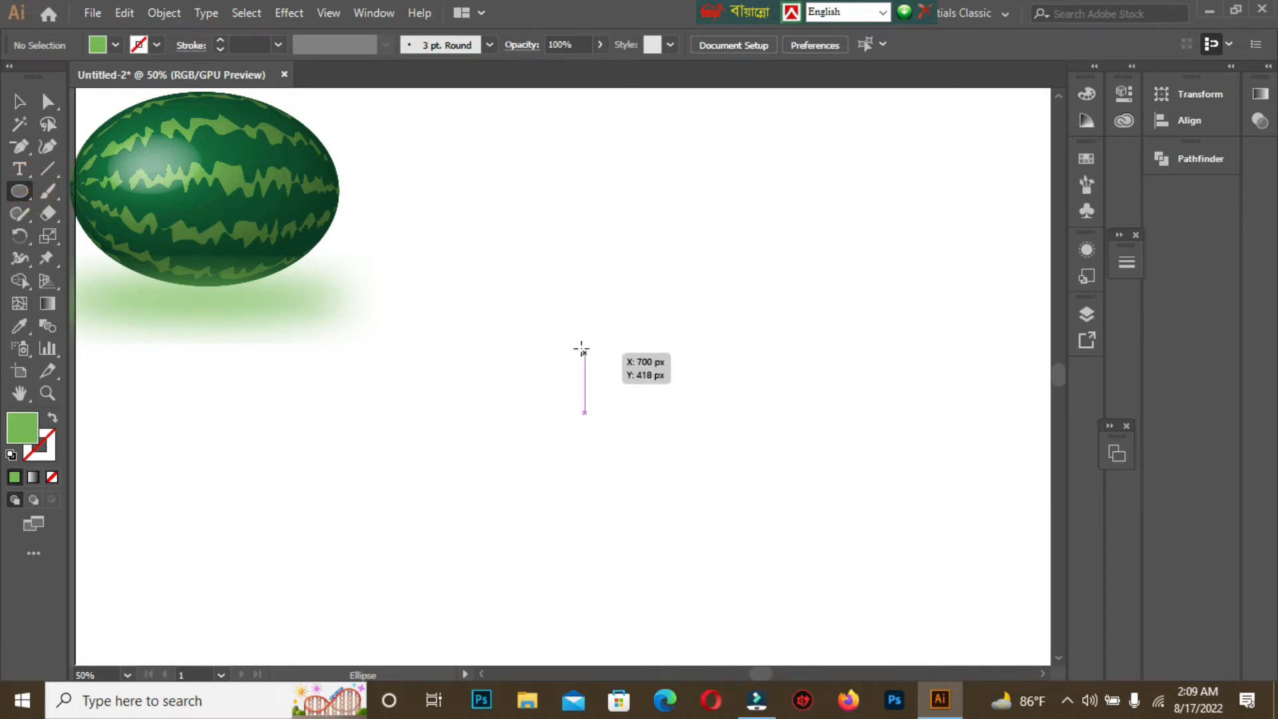
{"action": "left_click_drag", "start_coordinate": [591, 336], "coordinate": [690, 457]}
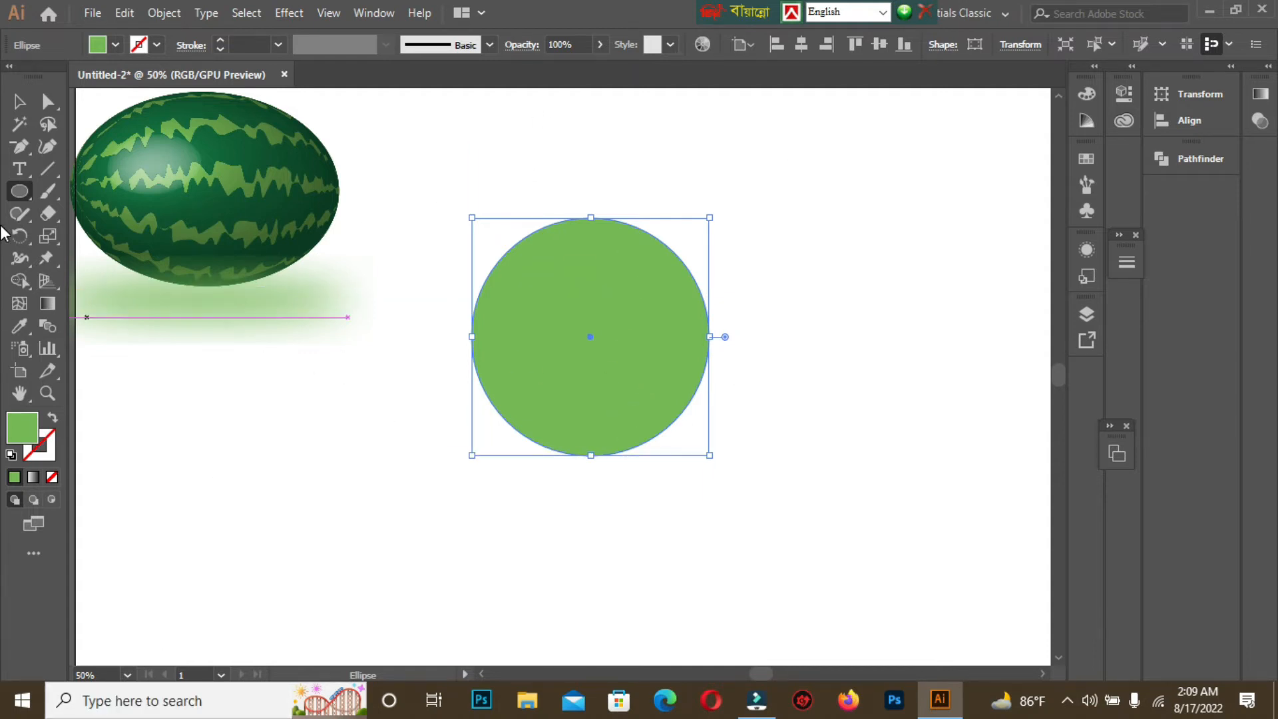
{"action": "left_click", "coordinate": [20, 336]}
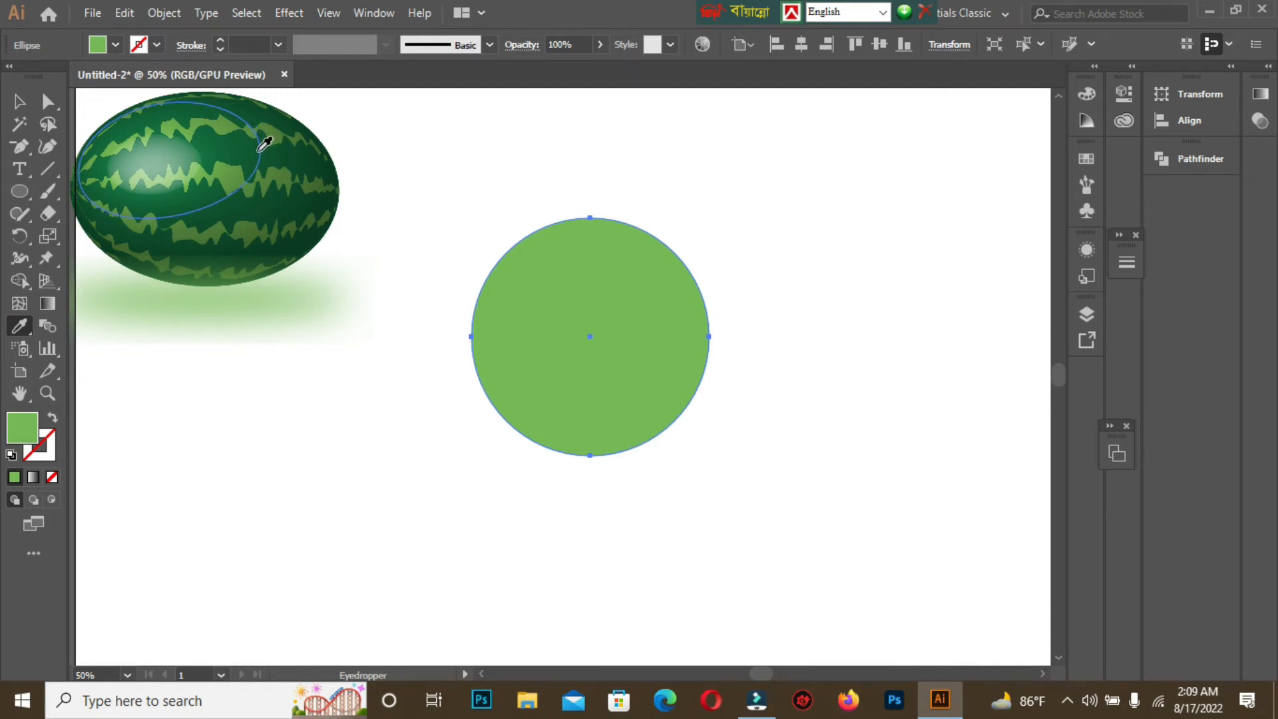
{"action": "left_click", "coordinate": [254, 149]}
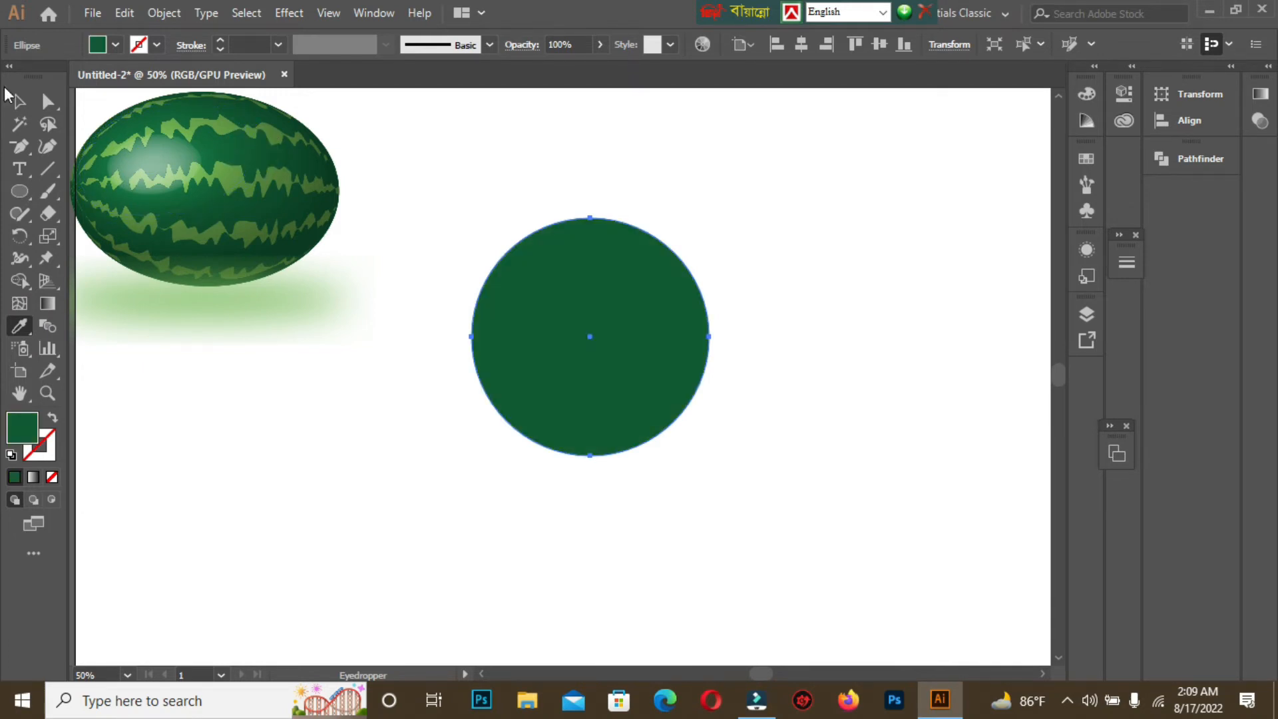
{"action": "left_click", "coordinate": [18, 103]}
{"action": "left_click", "coordinate": [707, 164]}
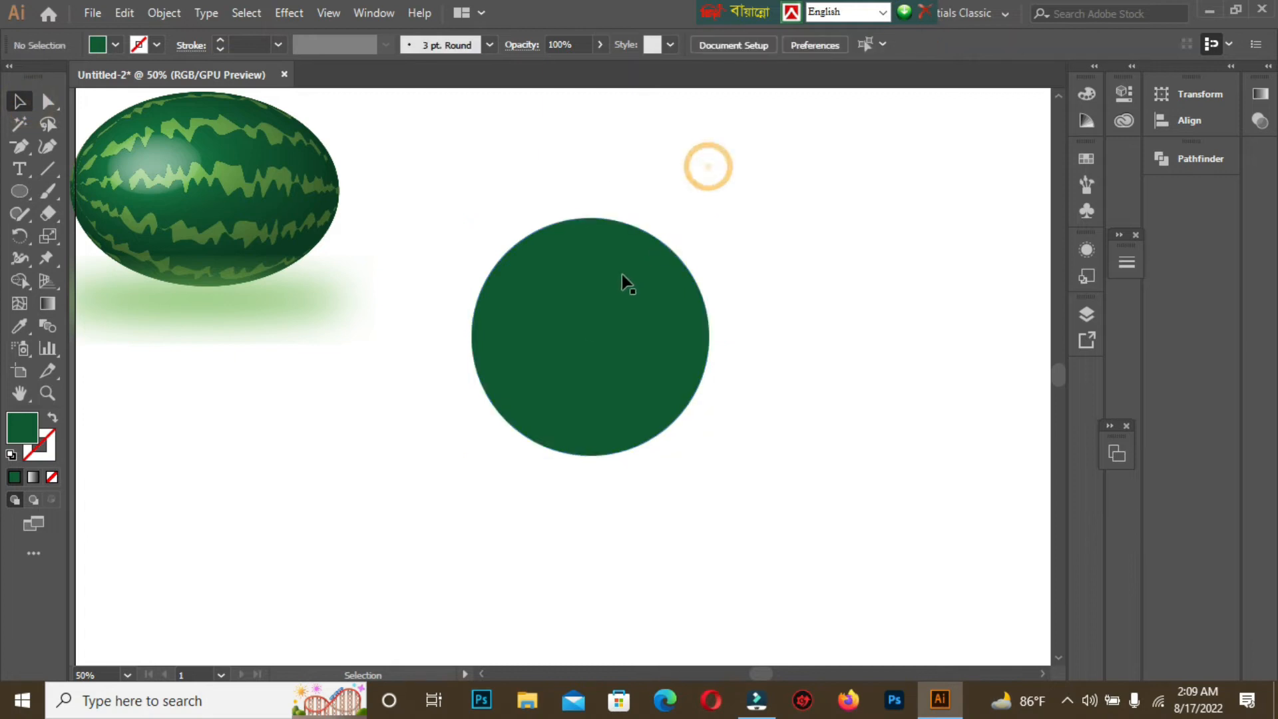
Make a smaller concentric copy of the dark green circle, about 304 px across, and fill it with White.
{"action": "left_click", "coordinate": [623, 283]}
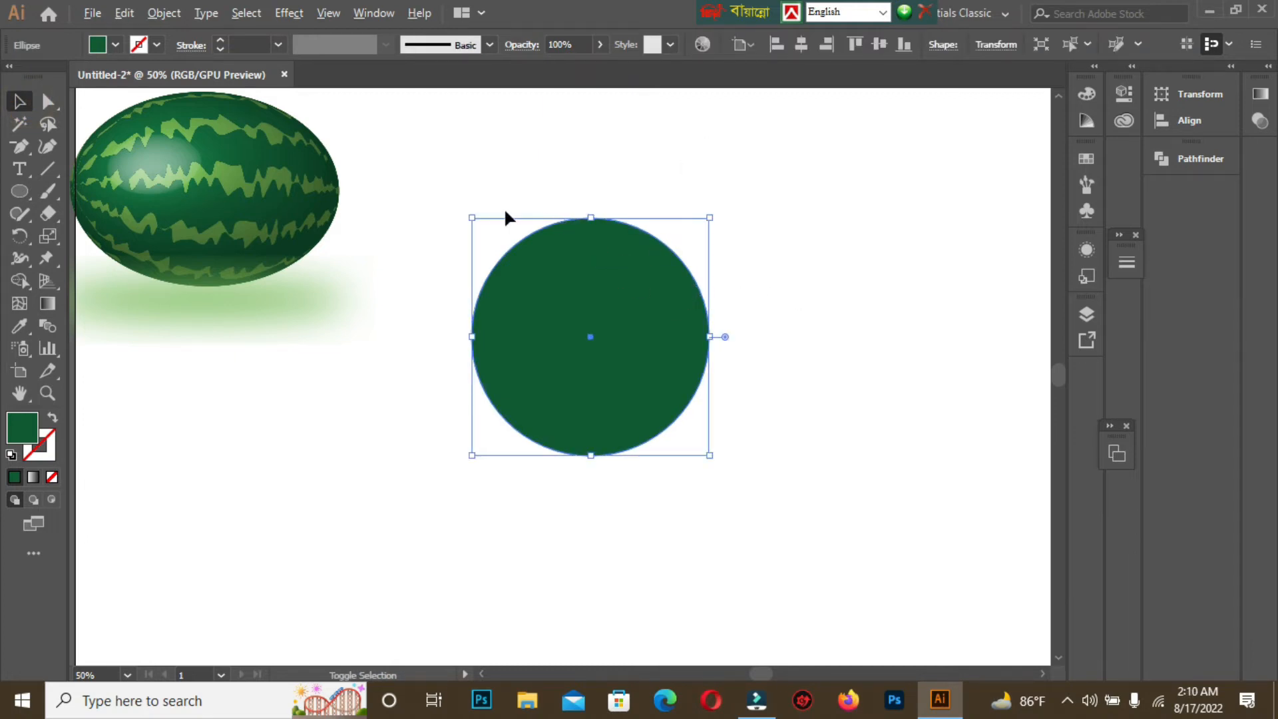
{"action": "left_click_drag", "start_coordinate": [470, 219], "coordinate": [483, 228]}
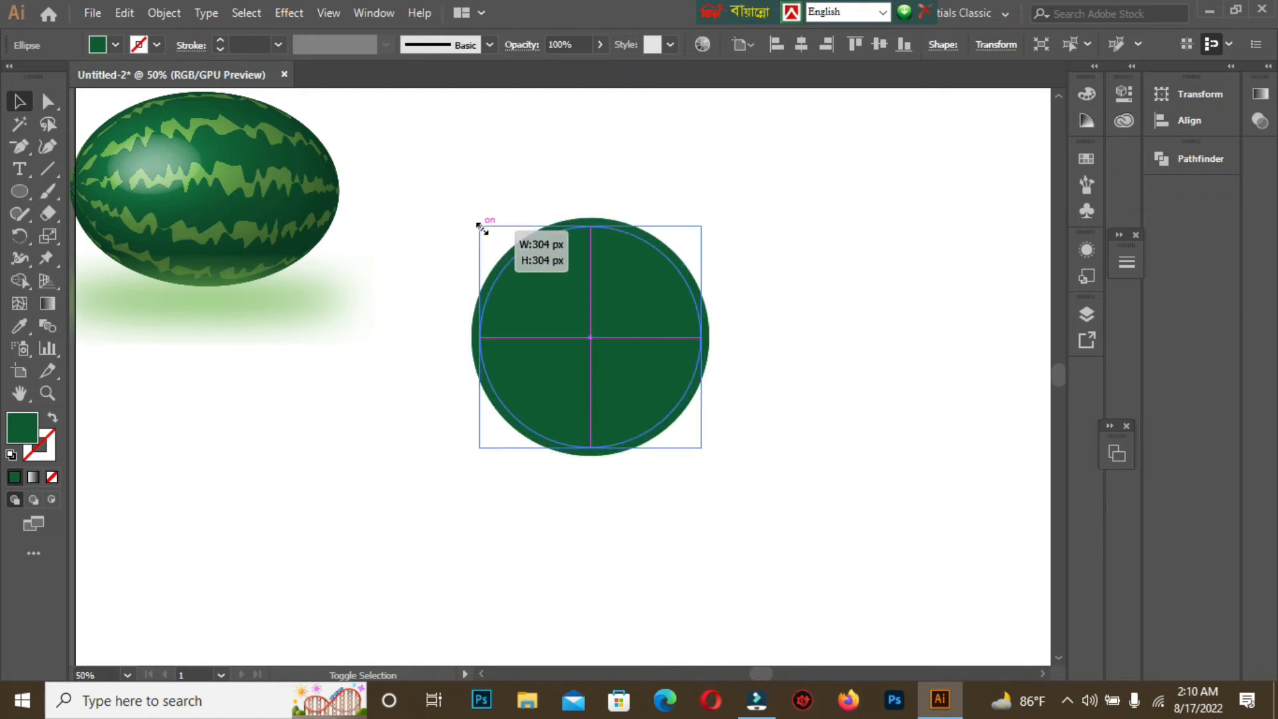
{"action": "left_click_drag", "start_coordinate": [481, 228], "coordinate": [479, 223]}
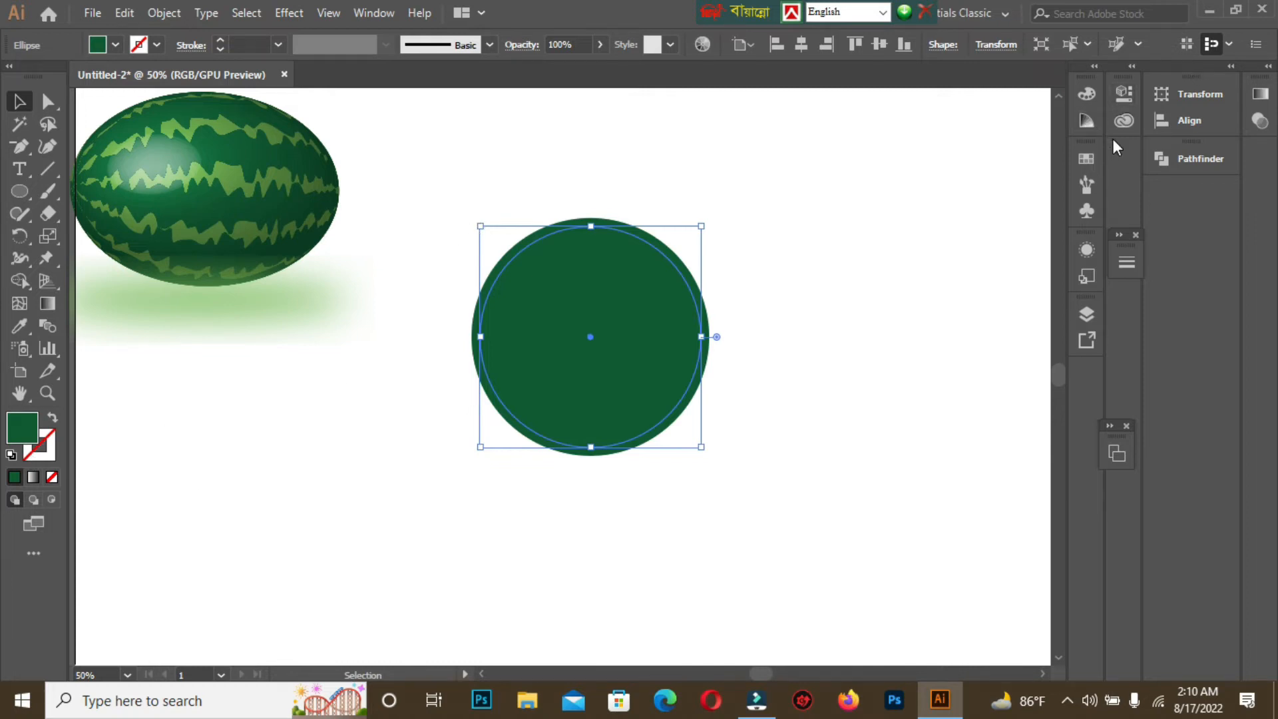
{"action": "left_click", "coordinate": [1091, 162]}
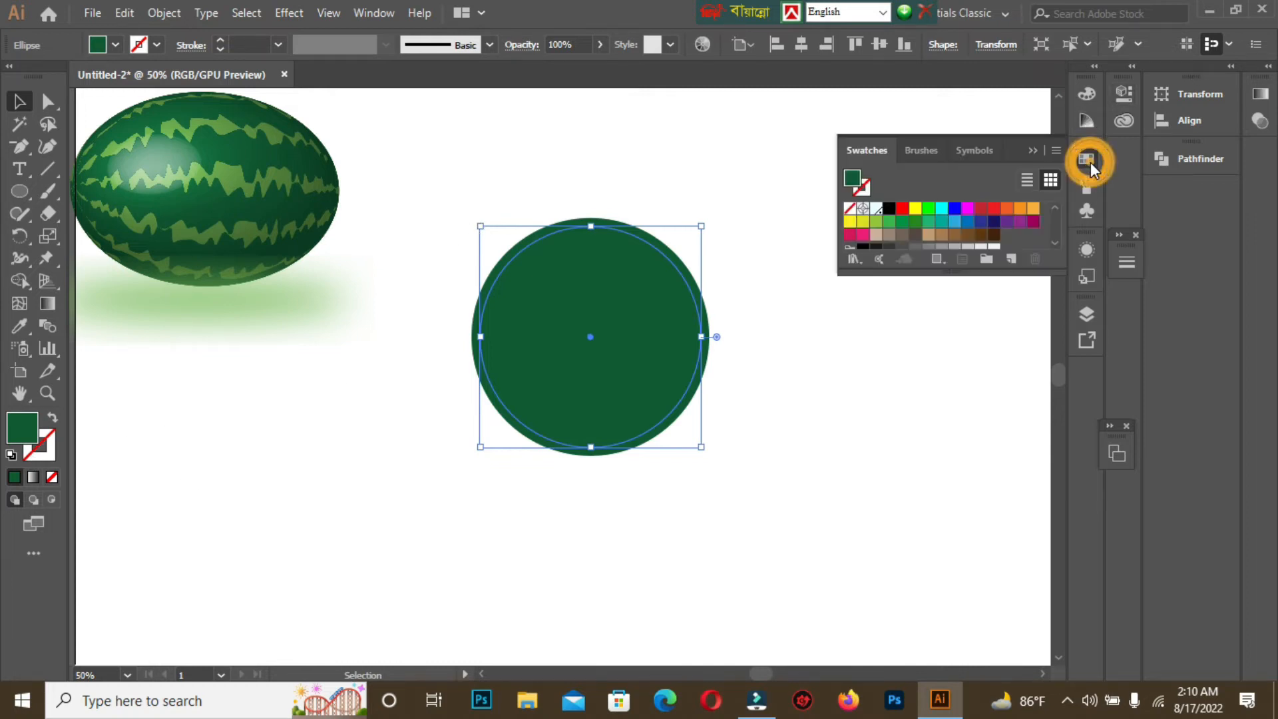
{"action": "left_click", "coordinate": [878, 209]}
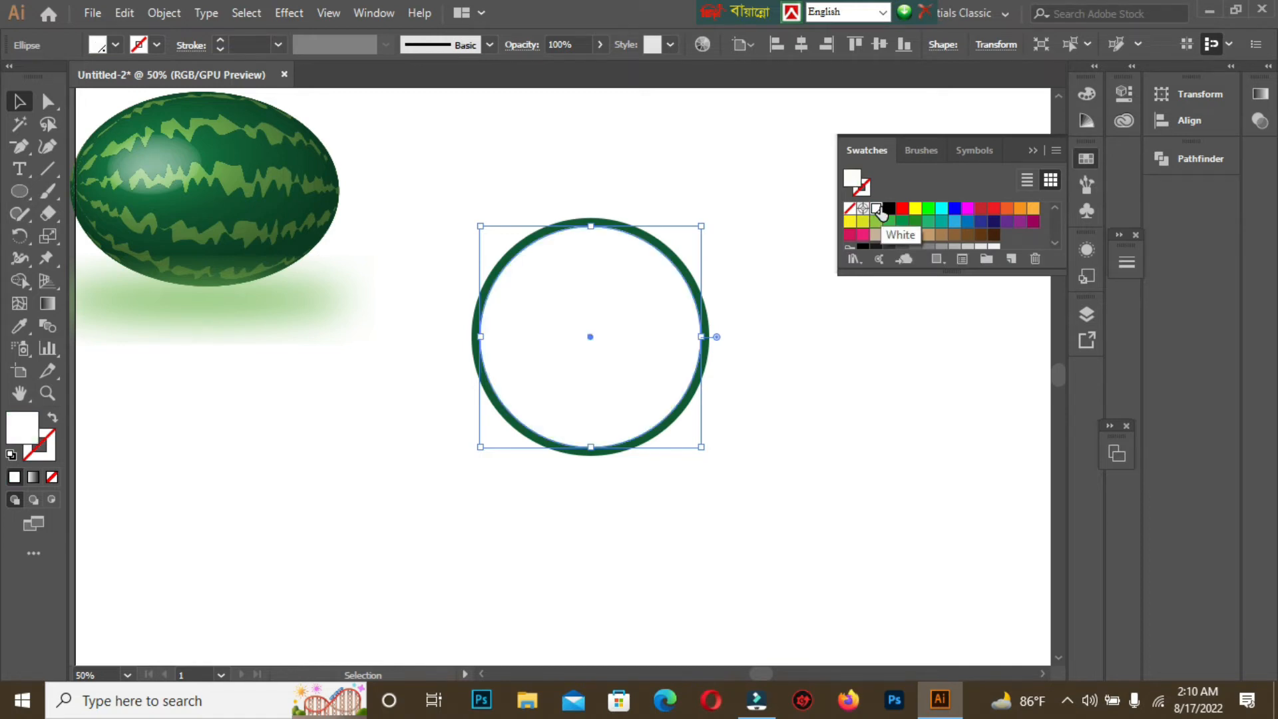
Edit the White swatch with preview on so the inner circle becomes a pale bluish white of R 239, G 255, B 255.
{"action": "double_click", "coordinate": [877, 210]}
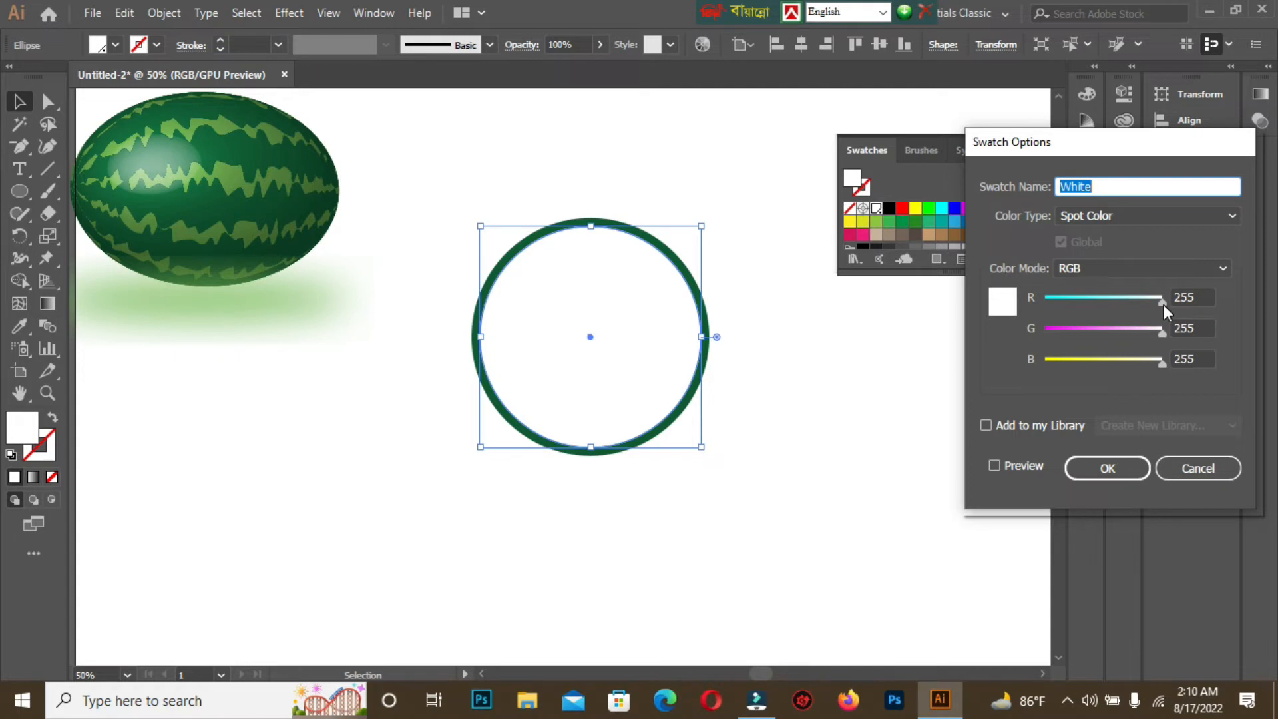
{"action": "left_click_drag", "start_coordinate": [1164, 305], "coordinate": [1129, 306]}
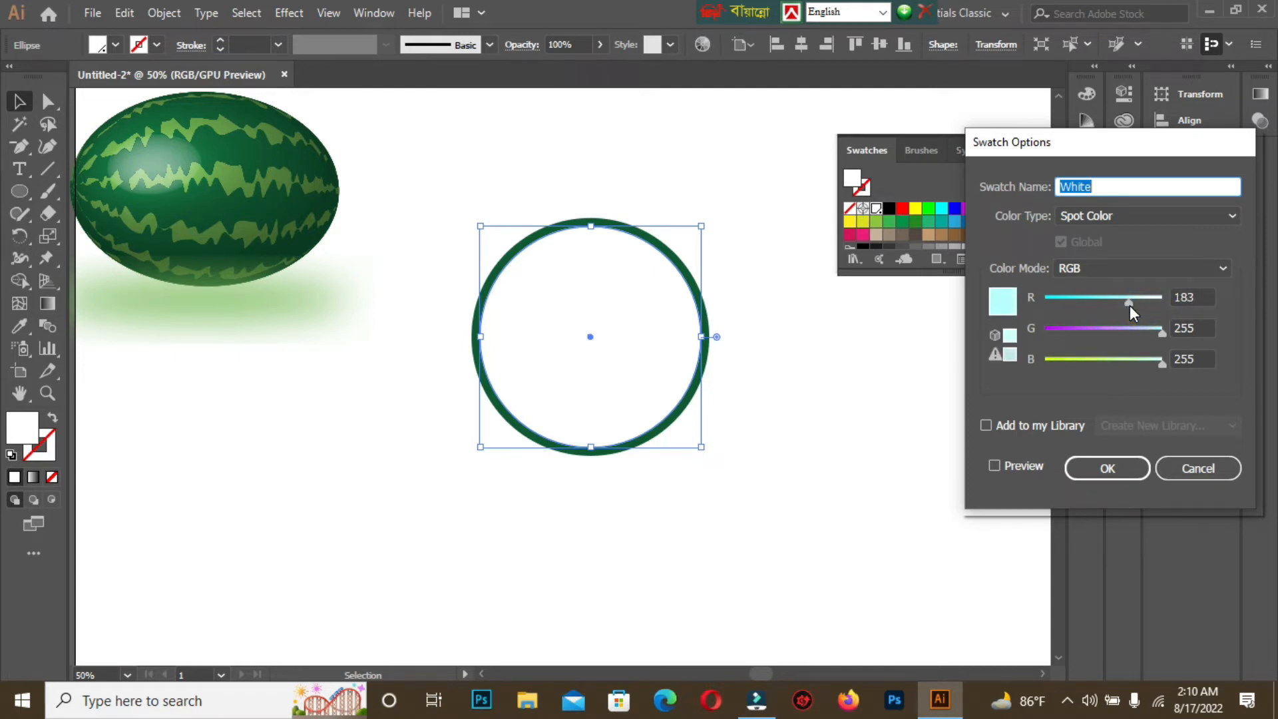
{"action": "left_click", "coordinate": [994, 466]}
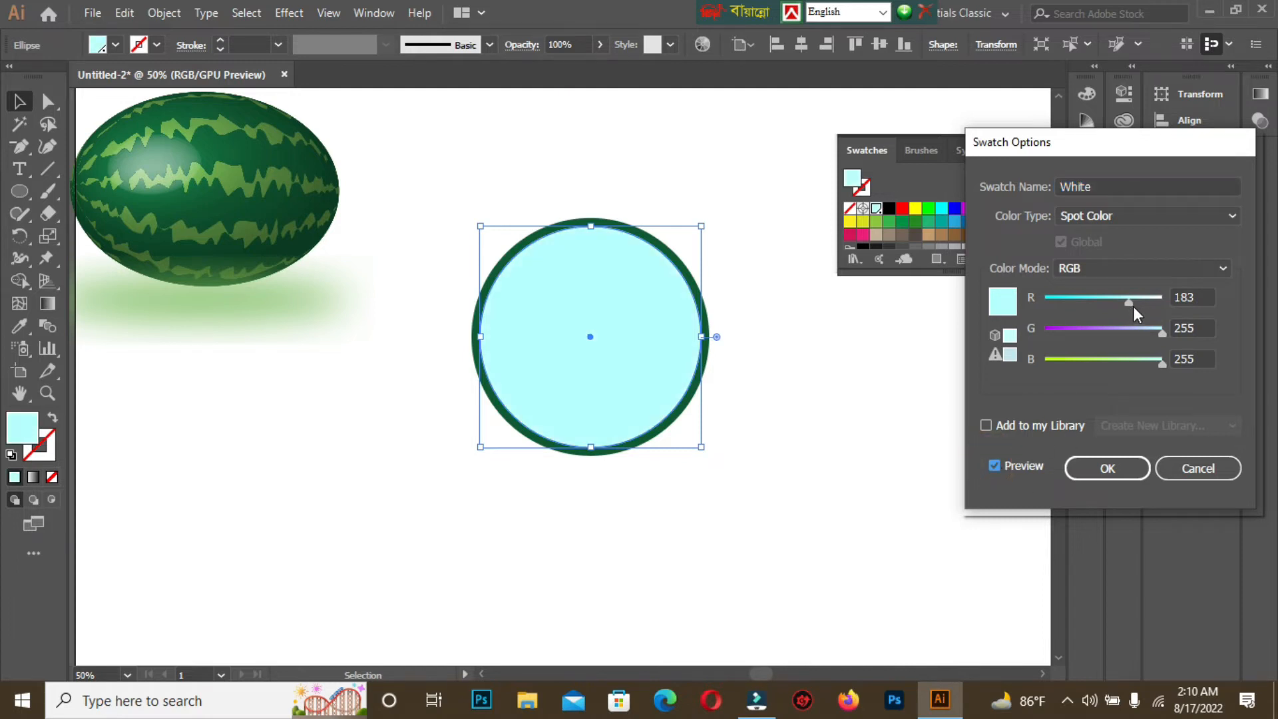
{"action": "left_click_drag", "start_coordinate": [1131, 303], "coordinate": [1149, 304]}
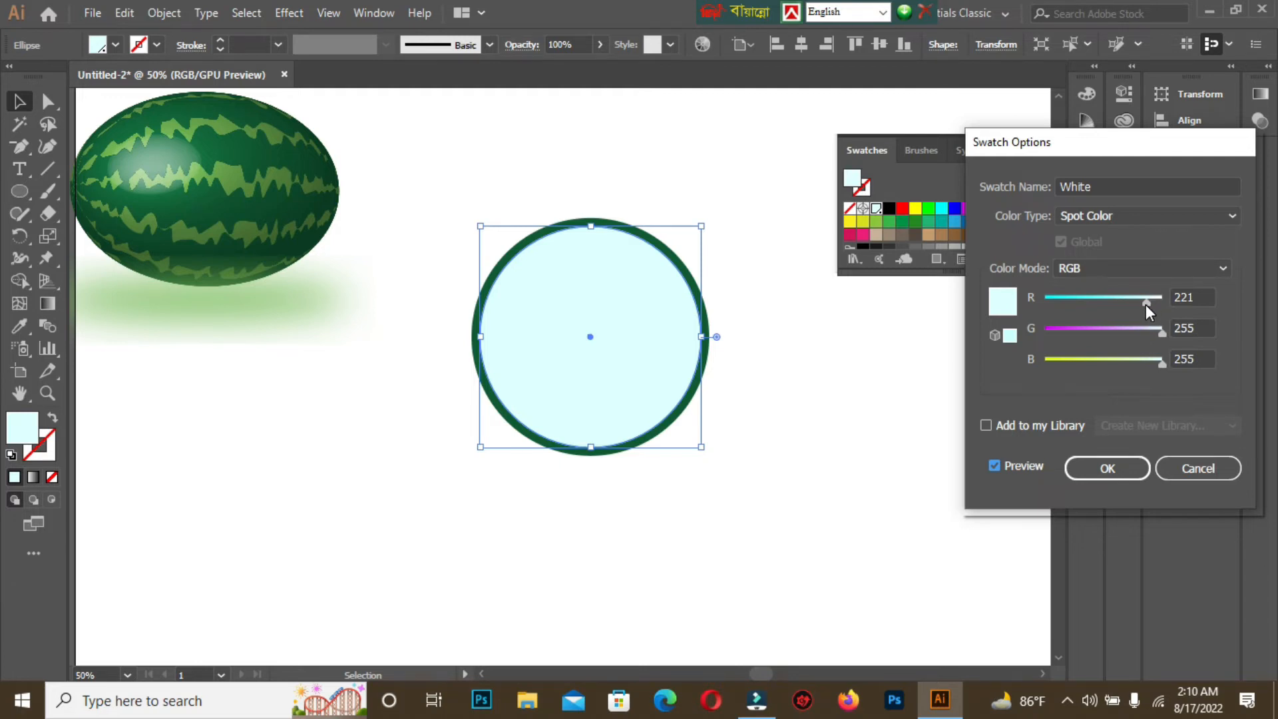
{"action": "left_click_drag", "start_coordinate": [1146, 304], "coordinate": [1147, 303]}
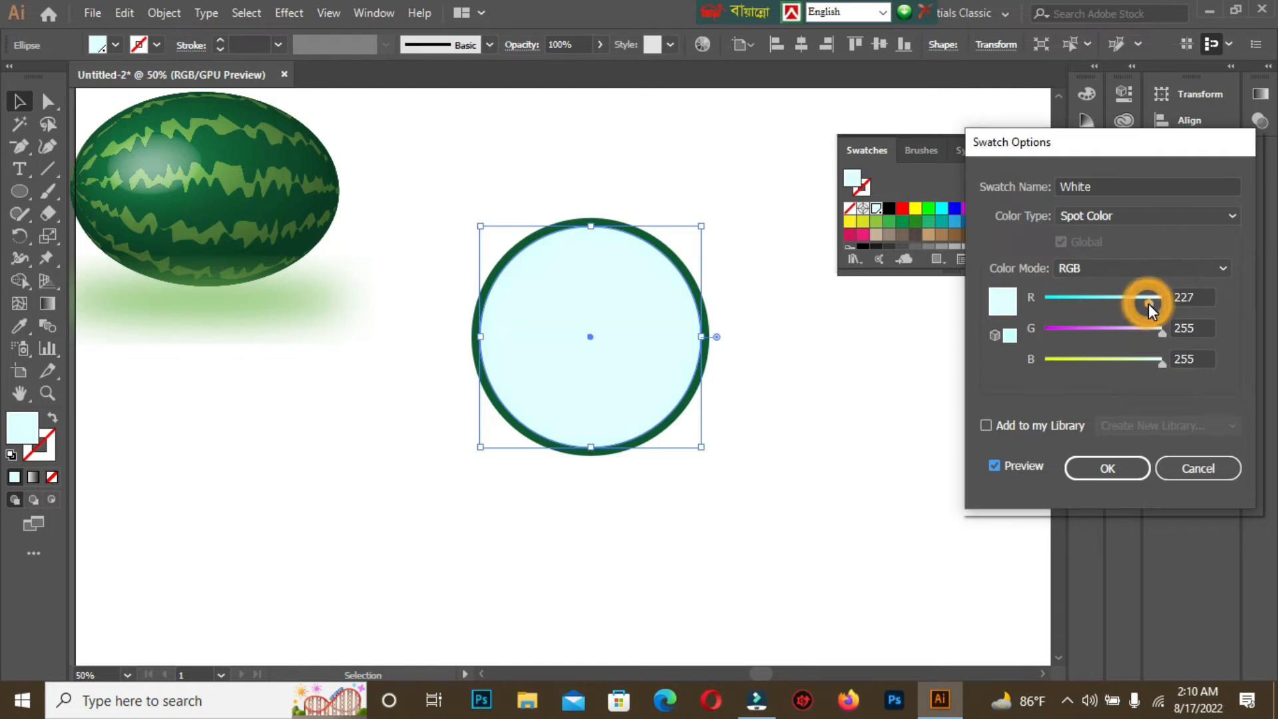
{"action": "left_click_drag", "start_coordinate": [1149, 304], "coordinate": [1156, 305]}
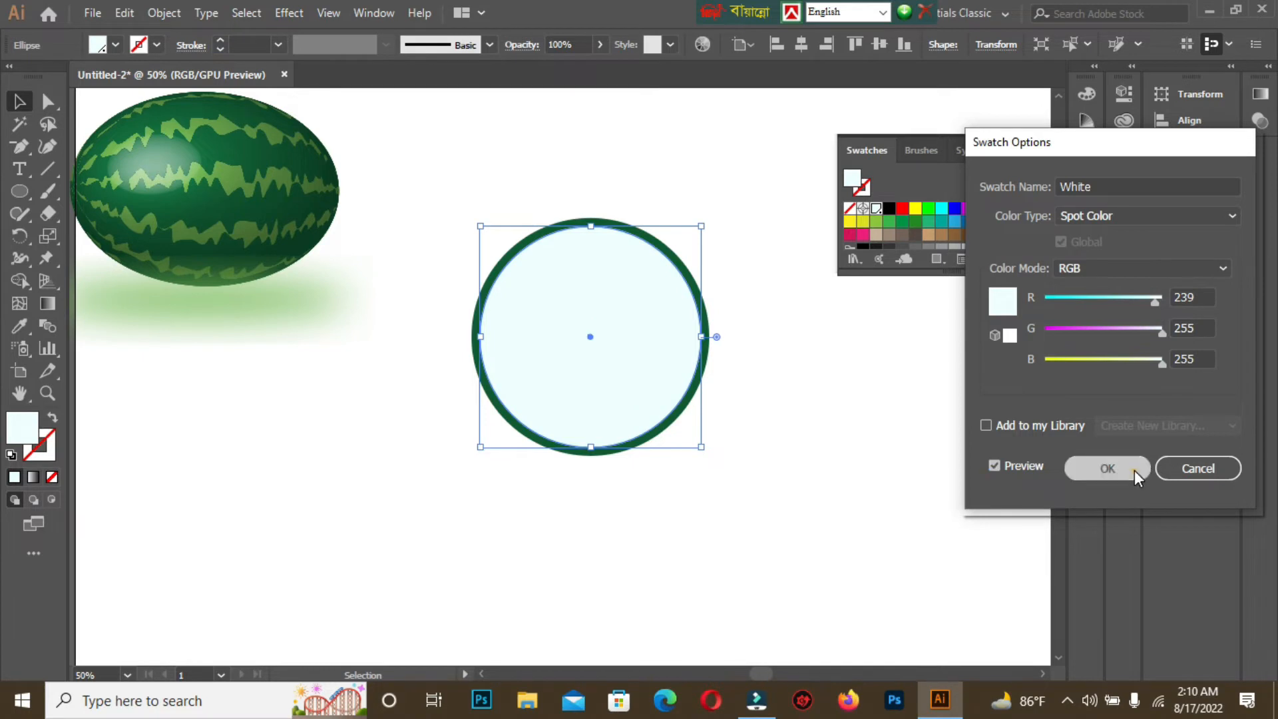
{"action": "left_click", "coordinate": [1107, 468]}
Make a slightly smaller concentric copy of the pale circle and fill it with RGB Red.
{"action": "key", "text": "a"}
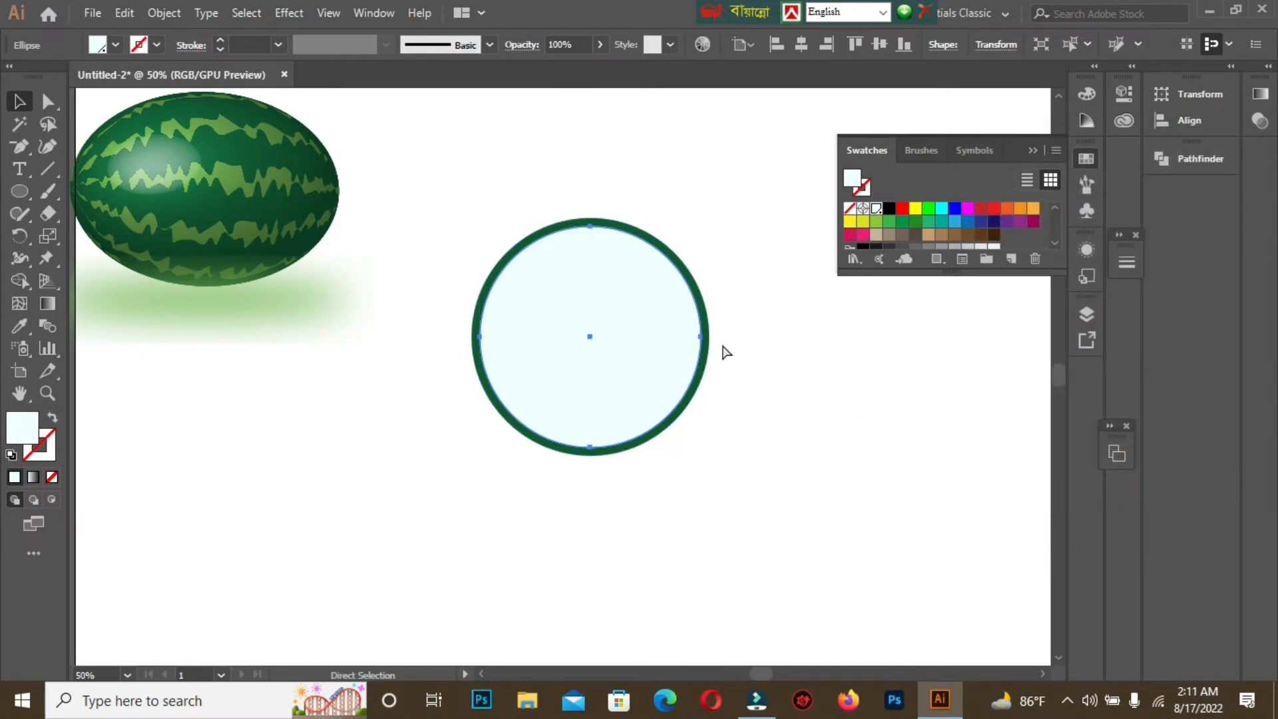
{"action": "key", "text": "v"}
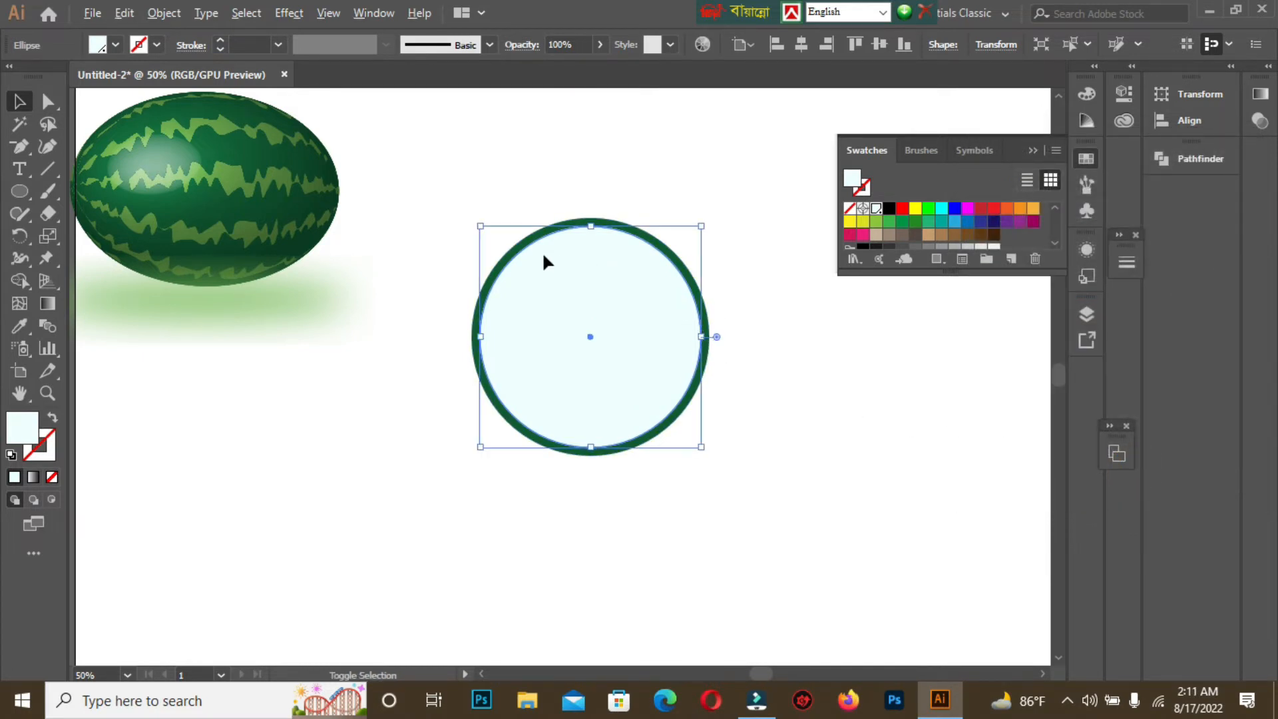
{"action": "left_click_drag", "start_coordinate": [479, 220], "coordinate": [490, 233]}
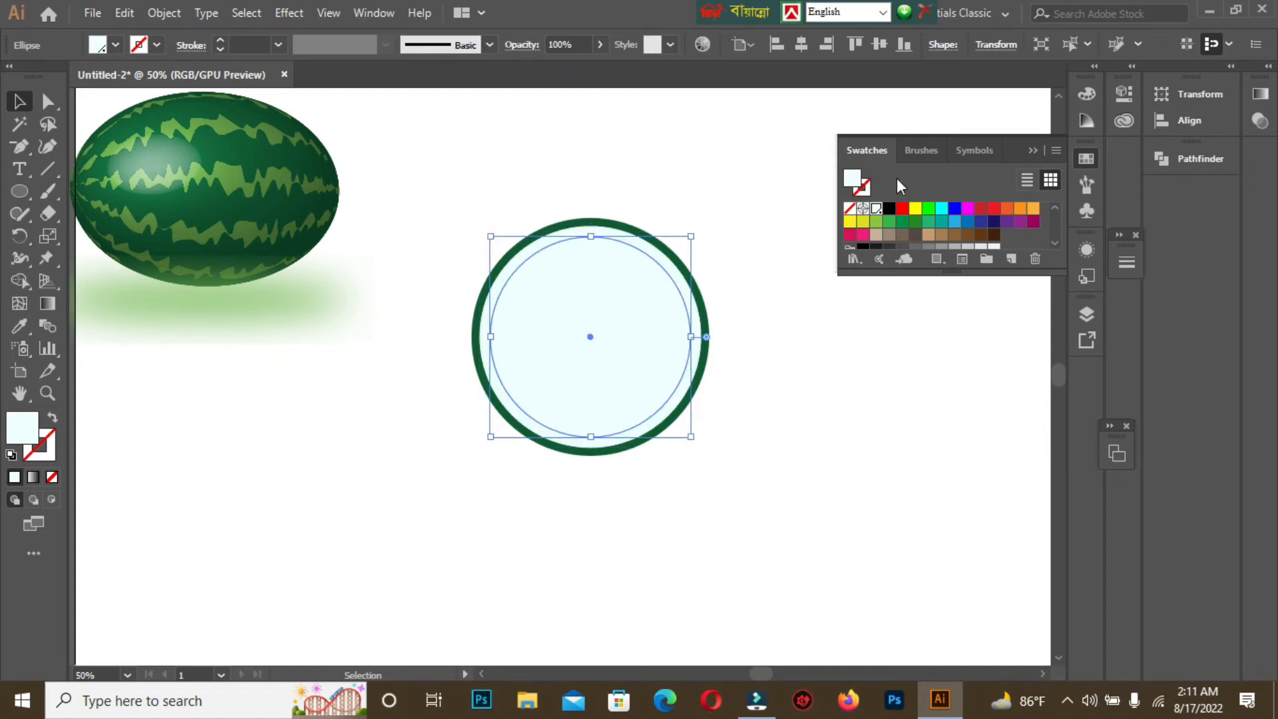
{"action": "left_click", "coordinate": [902, 209]}
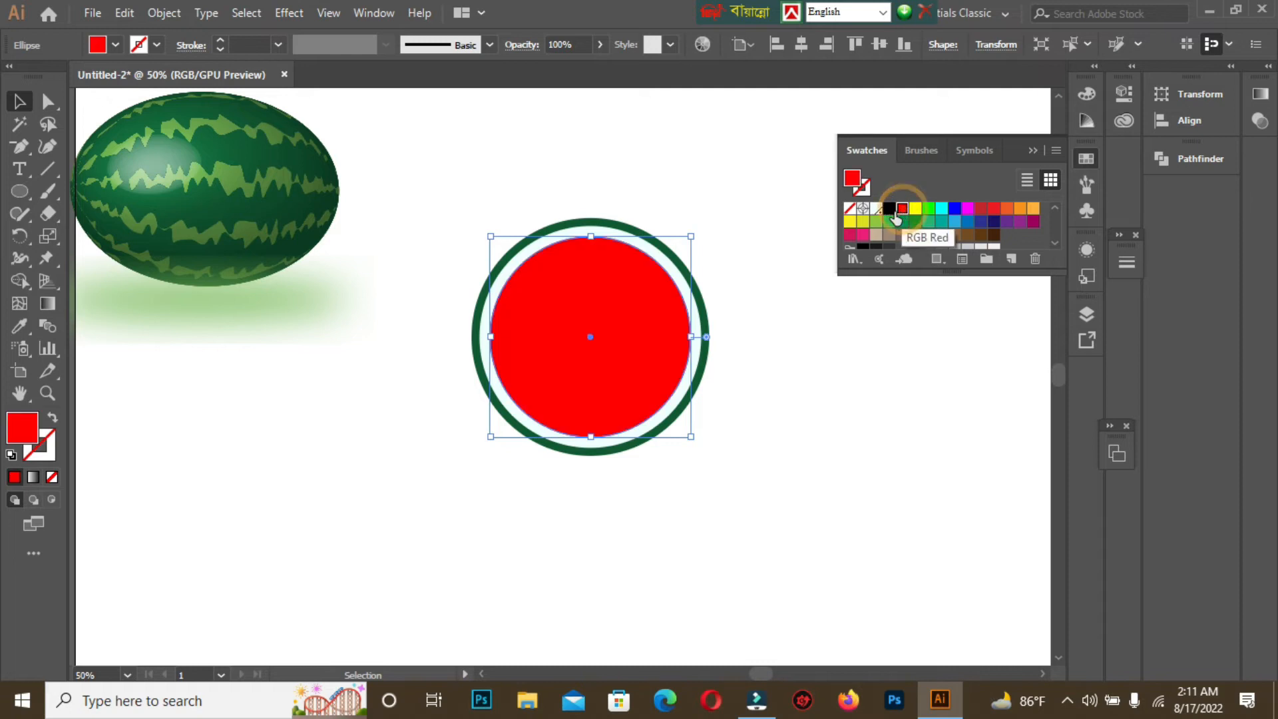
{"action": "left_click", "coordinate": [1033, 151]}
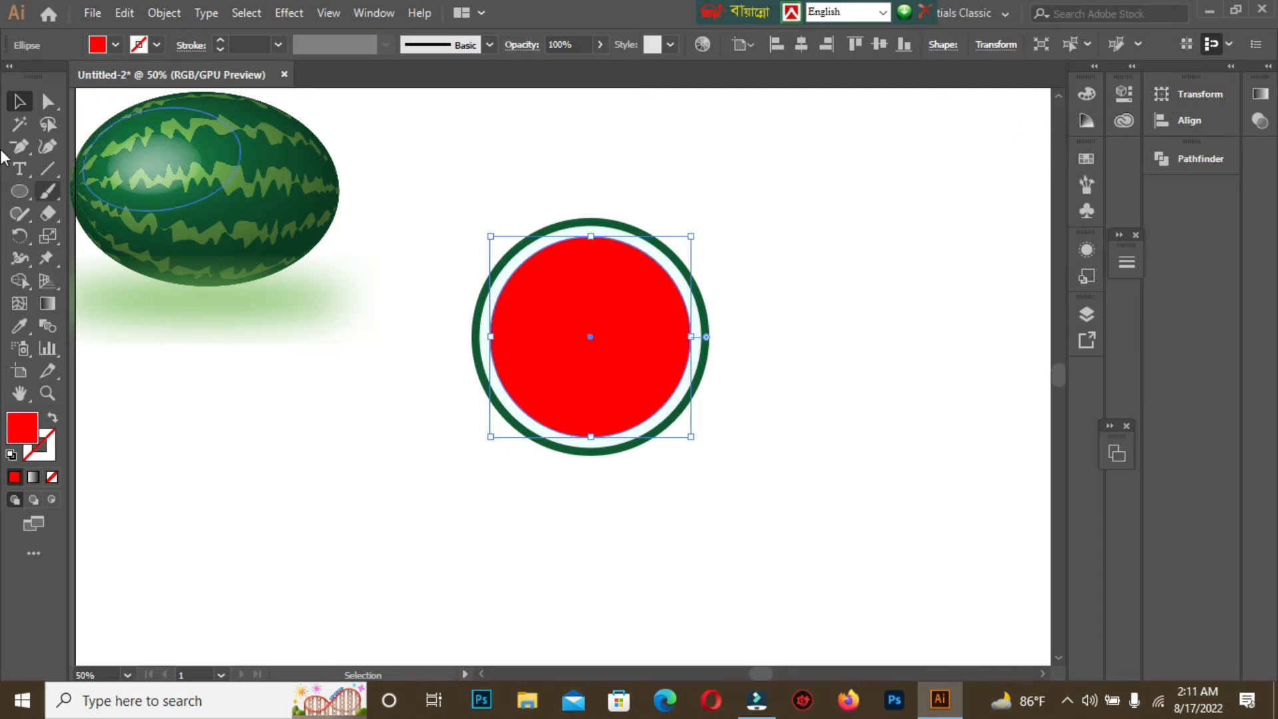
{"action": "left_click", "coordinate": [776, 126]}
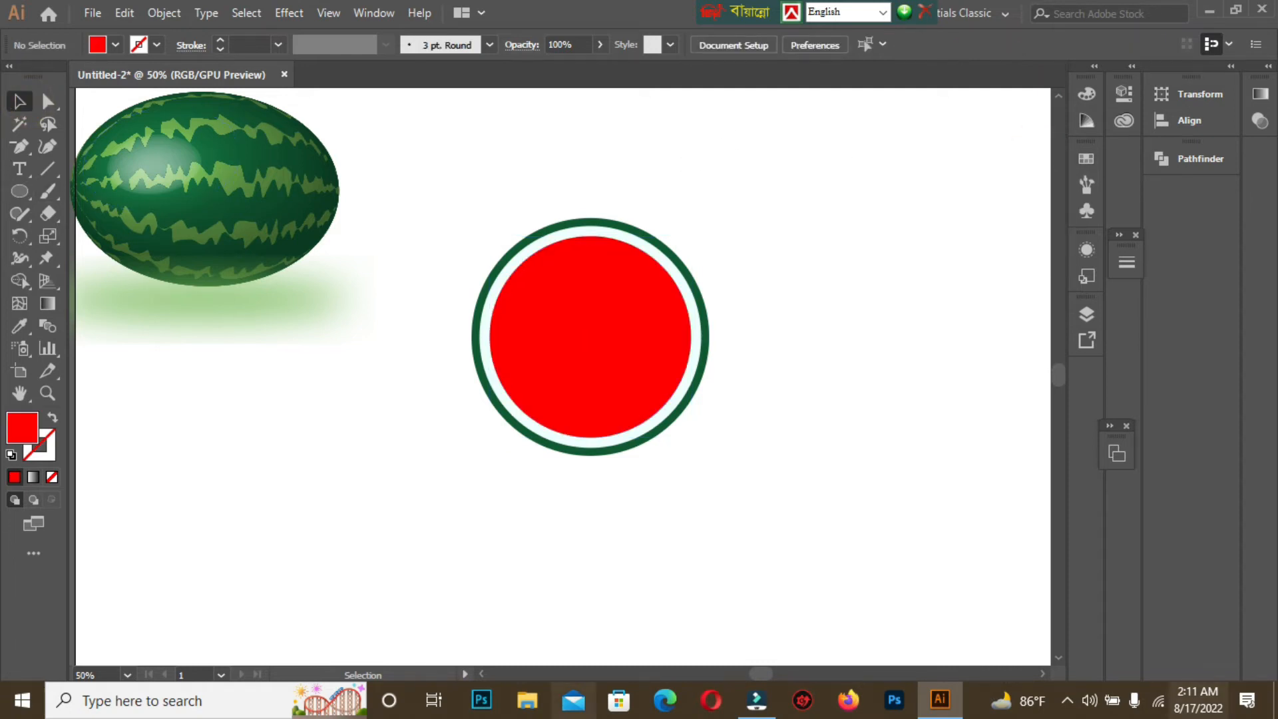
Draw a red triangle beside the circles with the Star tool, reducing the number of points to three.
{"action": "left_click", "coordinate": [22, 193]}
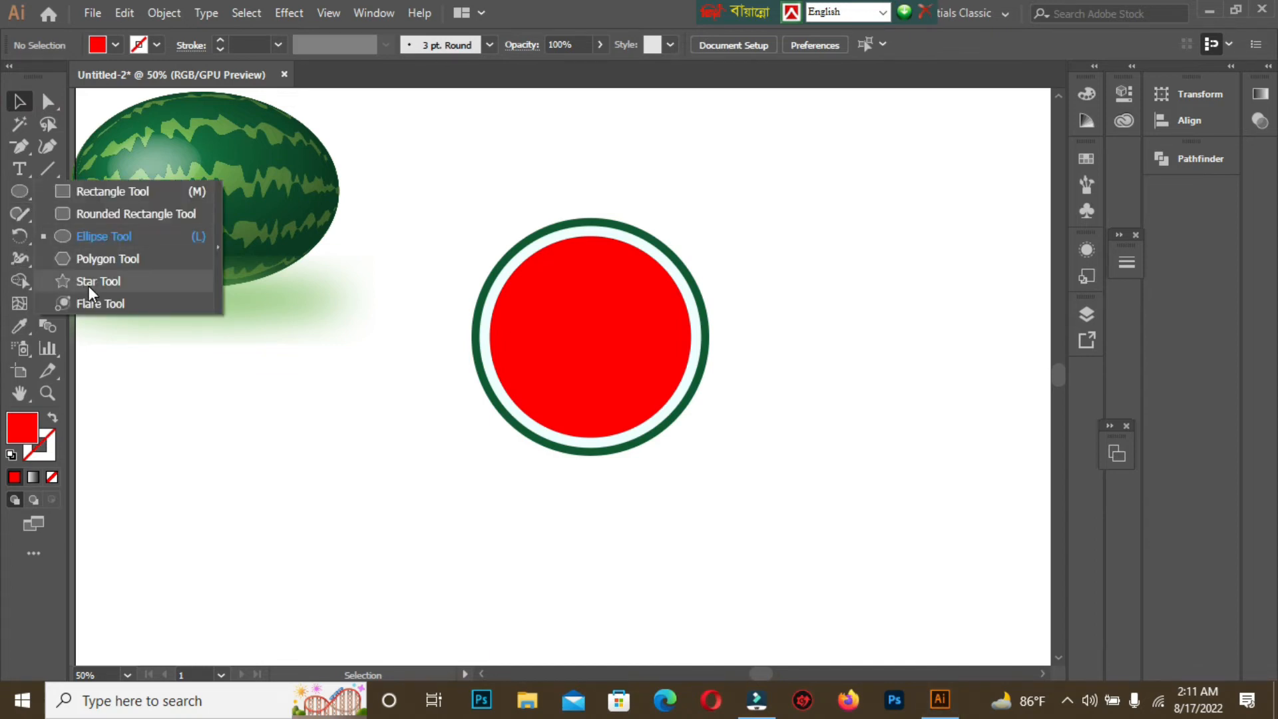
{"action": "left_click", "coordinate": [89, 282]}
{"action": "left_click", "coordinate": [20, 192]}
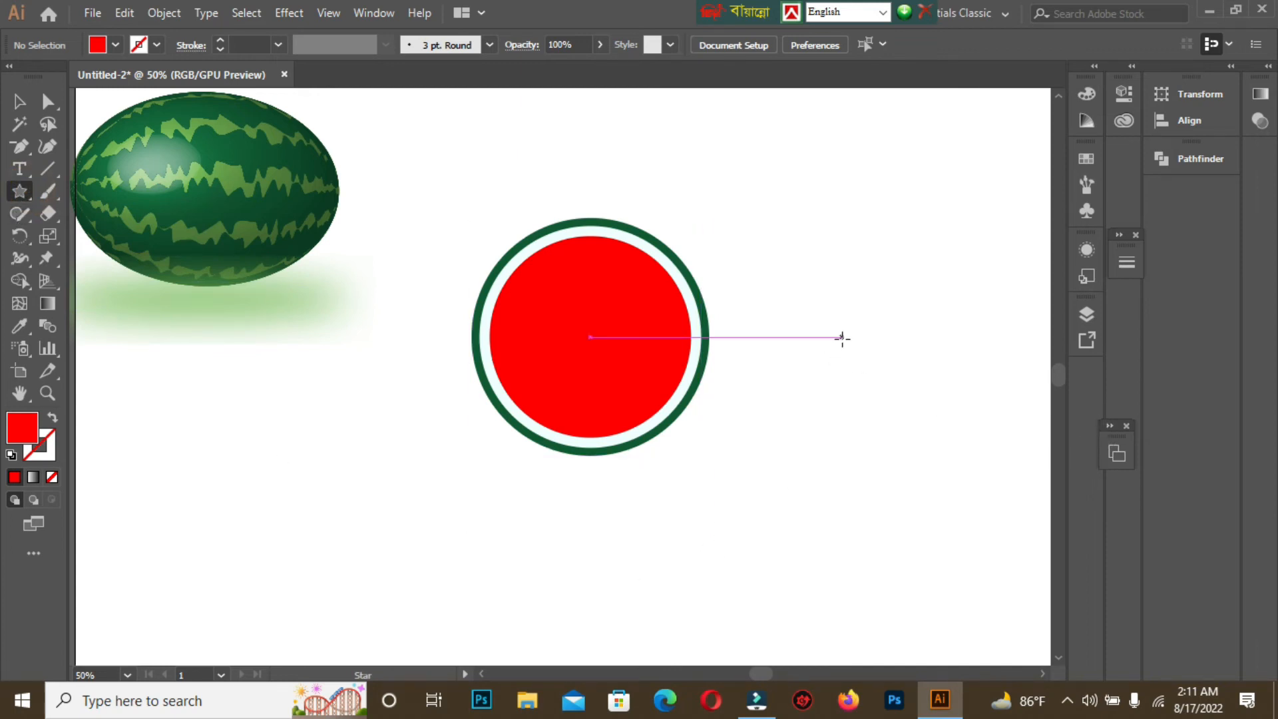
{"action": "left_click_drag", "start_coordinate": [833, 282], "coordinate": [904, 398]}
{"action": "left_click_drag", "start_coordinate": [904, 398], "coordinate": [897, 364]}
{"action": "key", "text": "Up"}
{"action": "key", "text": "Down"}
{"action": "key", "text": "Up"}
{"action": "key", "text": "Up"}
{"action": "key", "text": "Up"}
{"action": "key", "text": "Up"}
{"action": "key", "text": "Up"}
{"action": "key", "text": "Down"}
{"action": "key", "text": "Down"}
{"action": "key", "text": "Down"}
{"action": "key", "text": "Down"}
{"action": "key", "text": "Down"}
{"action": "key", "text": "Down"}
{"action": "mouse_move", "coordinate": [897, 364]}
{"action": "left_mouse_down"}
{"action": "mouse_move", "coordinate": [947, 280]}
{"action": "mouse_move", "coordinate": [950, 293]}
{"action": "mouse_move", "coordinate": [938, 293]}
{"action": "left_mouse_up"}
{"action": "key", "text": "Delete"}
Place the triangle upright over the lower half of the circles, apex near their centre, and turn its red fill into an outline.
{"action": "left_click", "coordinate": [20, 101]}
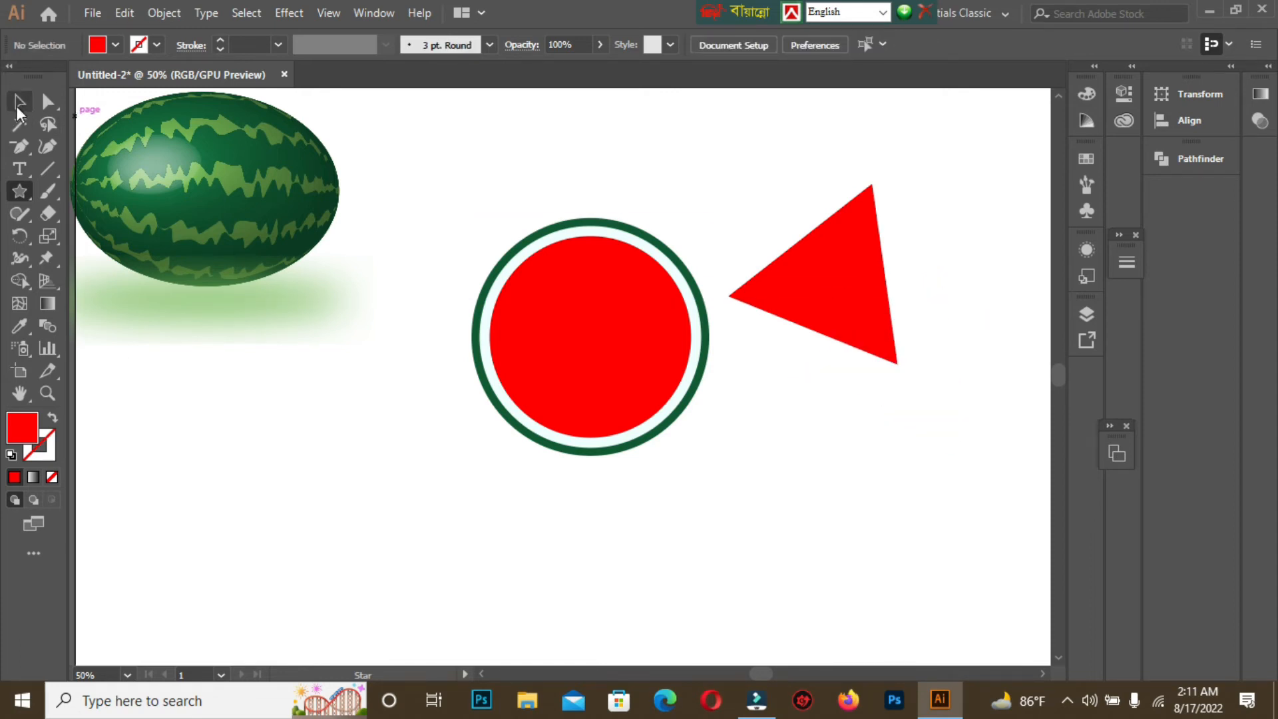
{"action": "left_click_drag", "start_coordinate": [748, 222], "coordinate": [938, 336]}
{"action": "left_click_drag", "start_coordinate": [873, 293], "coordinate": [617, 434]}
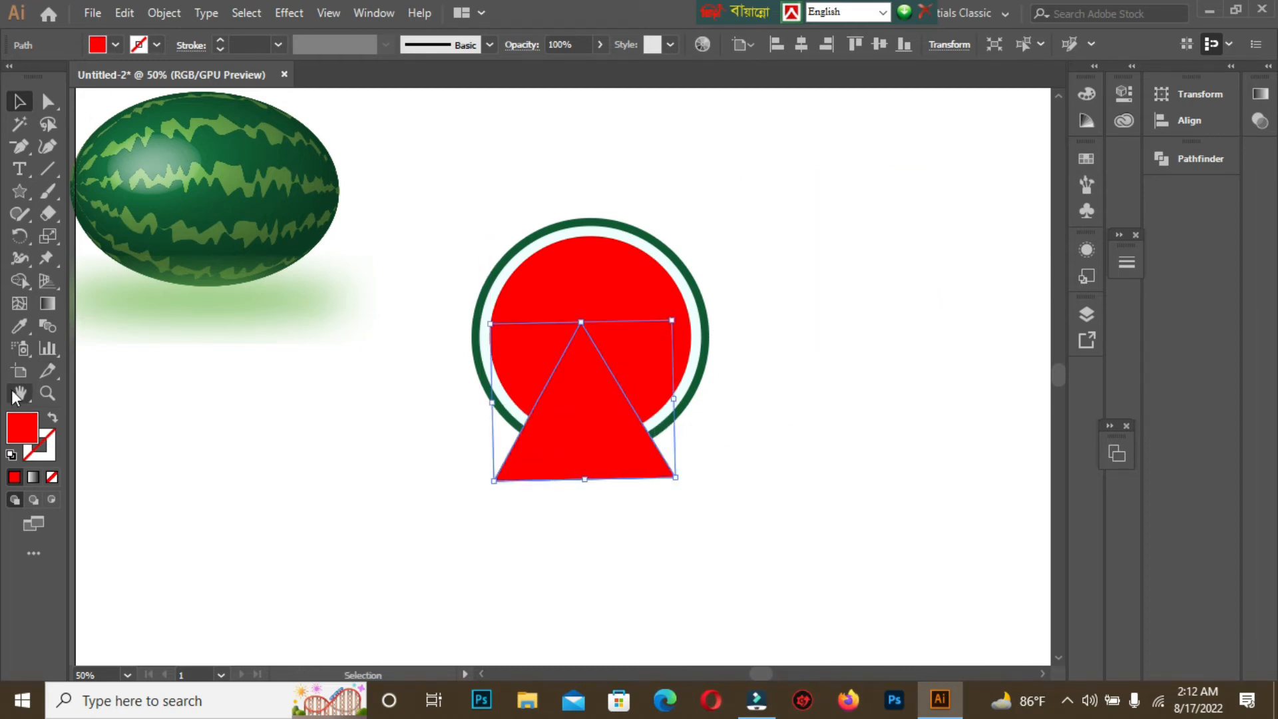
{"action": "key", "text": "shift+x"}
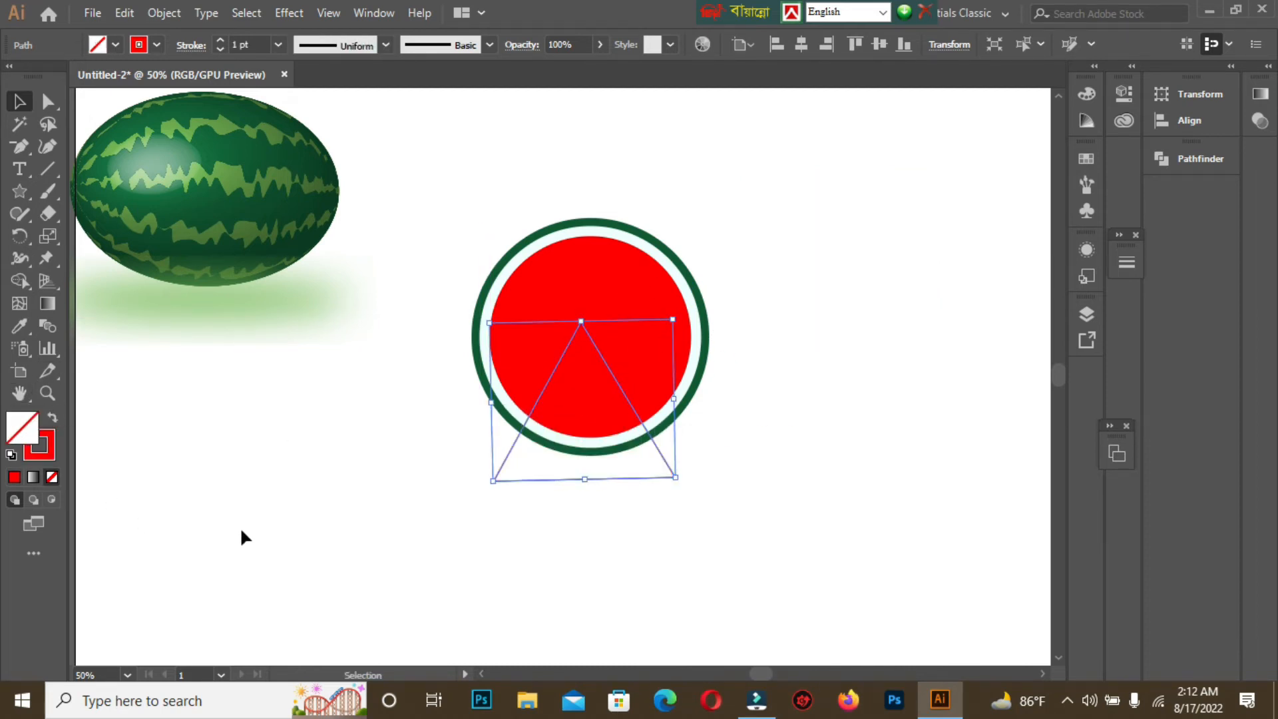
{"action": "left_click", "coordinate": [358, 360]}
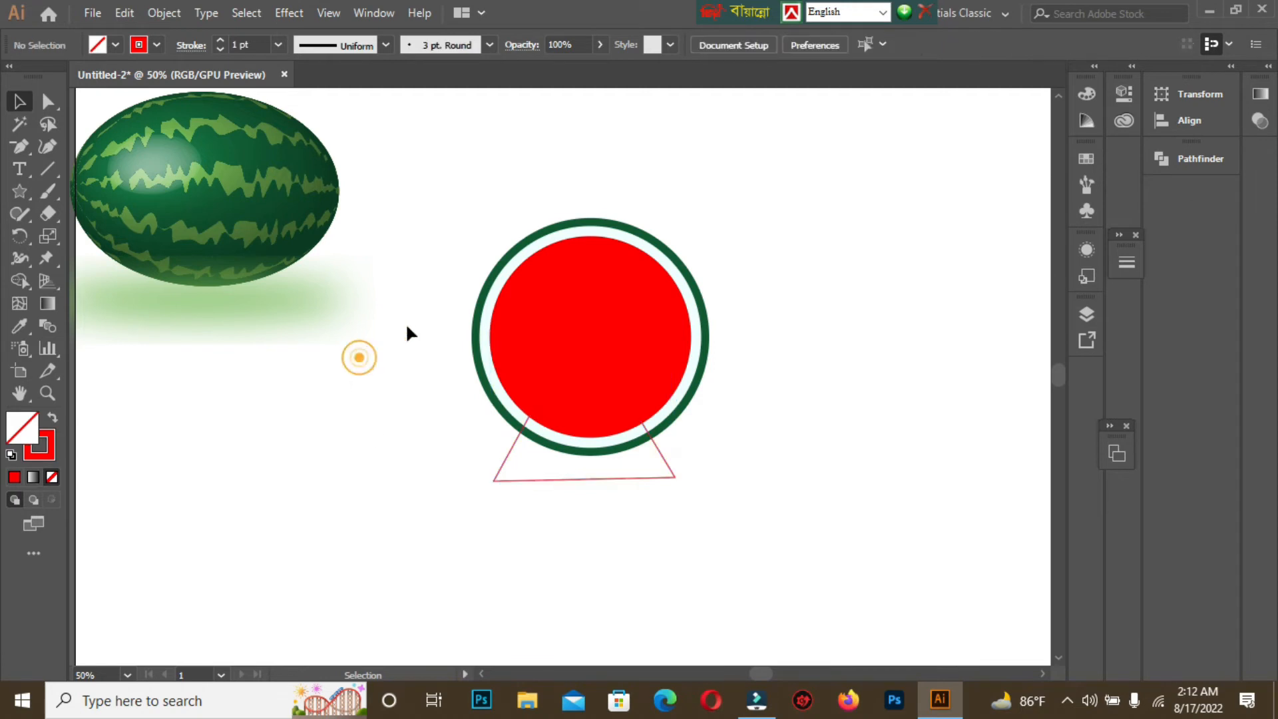
Cut the circles down to a wedge with the Shape Builder, removing everything outside the triangle and its empty area below the rind.
{"action": "left_click_drag", "start_coordinate": [430, 238], "coordinate": [796, 603]}
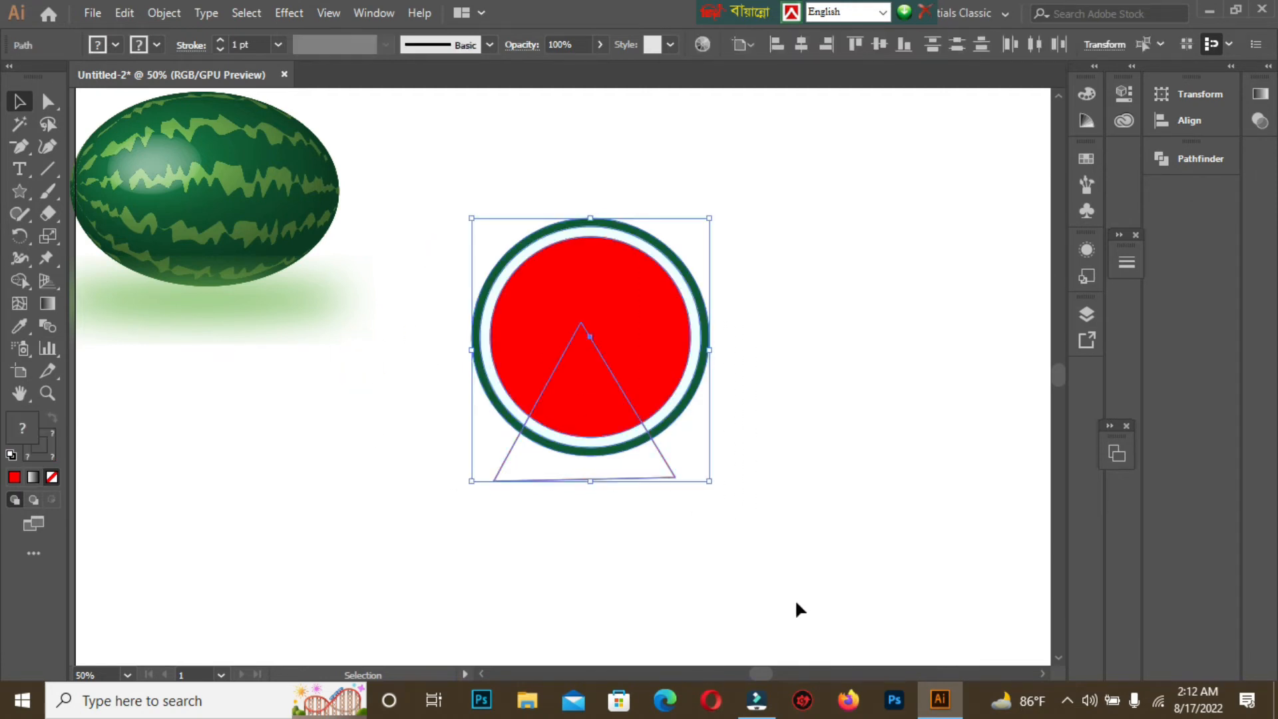
{"action": "left_click", "coordinate": [18, 282]}
{"action": "left_click_drag", "start_coordinate": [432, 399], "coordinate": [592, 245]}
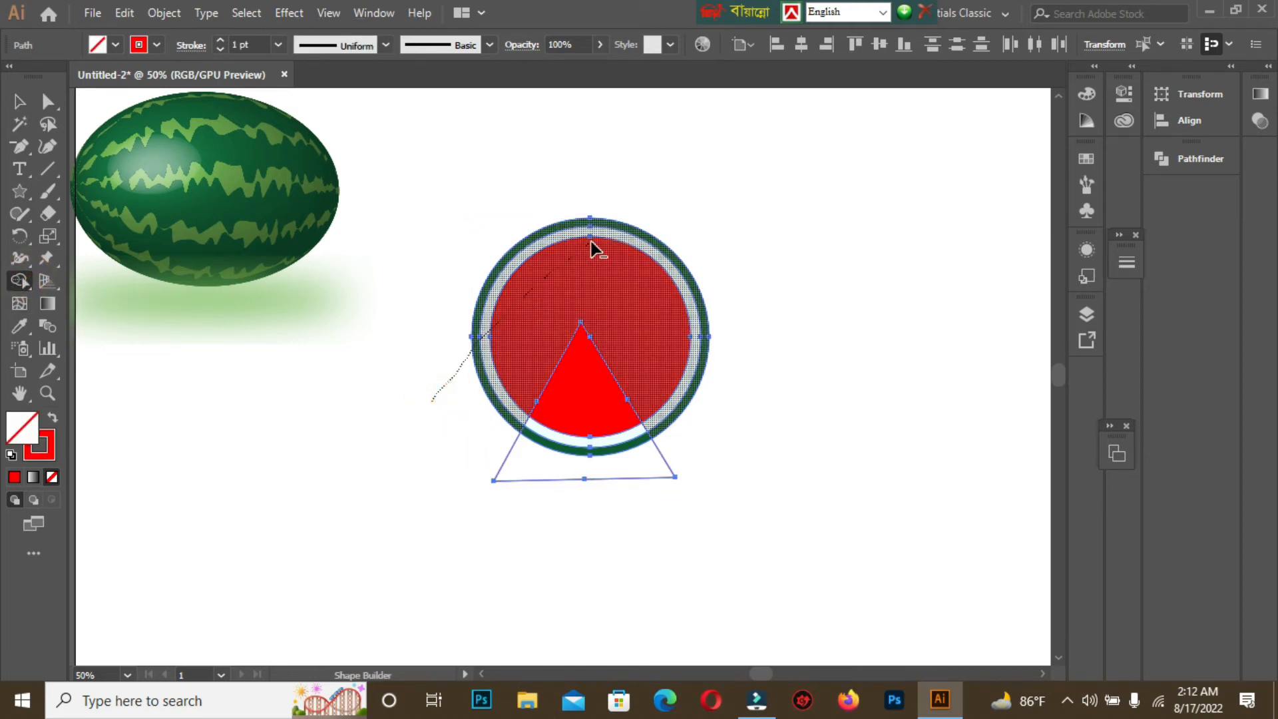
{"action": "left_click_drag", "start_coordinate": [591, 246], "coordinate": [591, 244]}
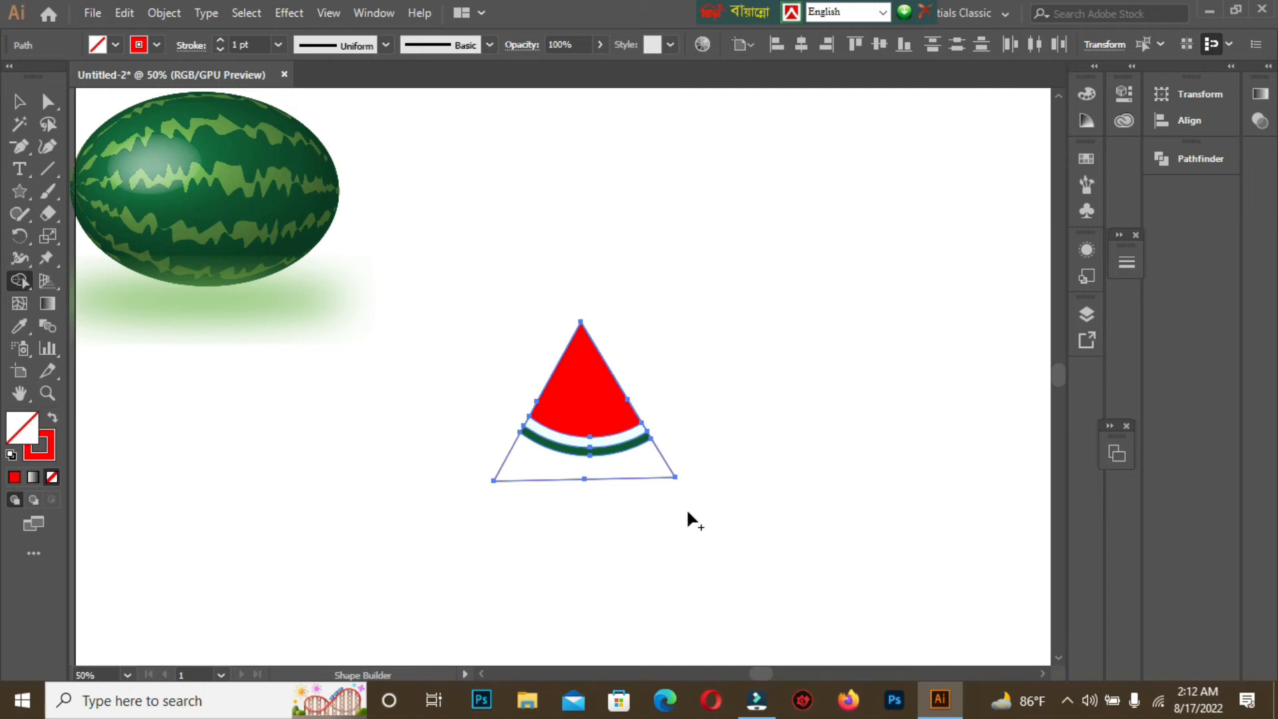
{"action": "left_click", "coordinate": [629, 466], "text": "alt"}
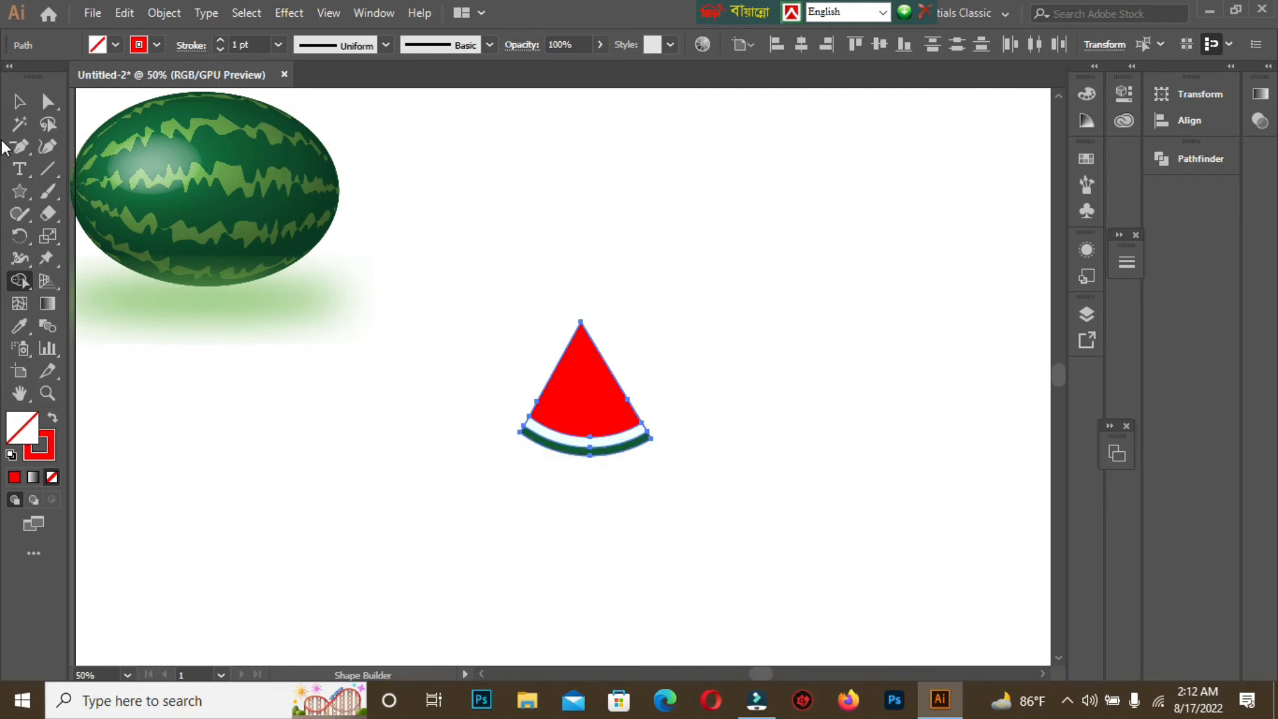
Remove the stroke from all pieces of the watermelon slice.
{"action": "left_click", "coordinate": [19, 101]}
{"action": "left_click", "coordinate": [737, 195]}
{"action": "left_click_drag", "start_coordinate": [511, 285], "coordinate": [736, 519]}
{"action": "left_click", "coordinate": [48, 454]}
{"action": "left_click", "coordinate": [51, 476]}
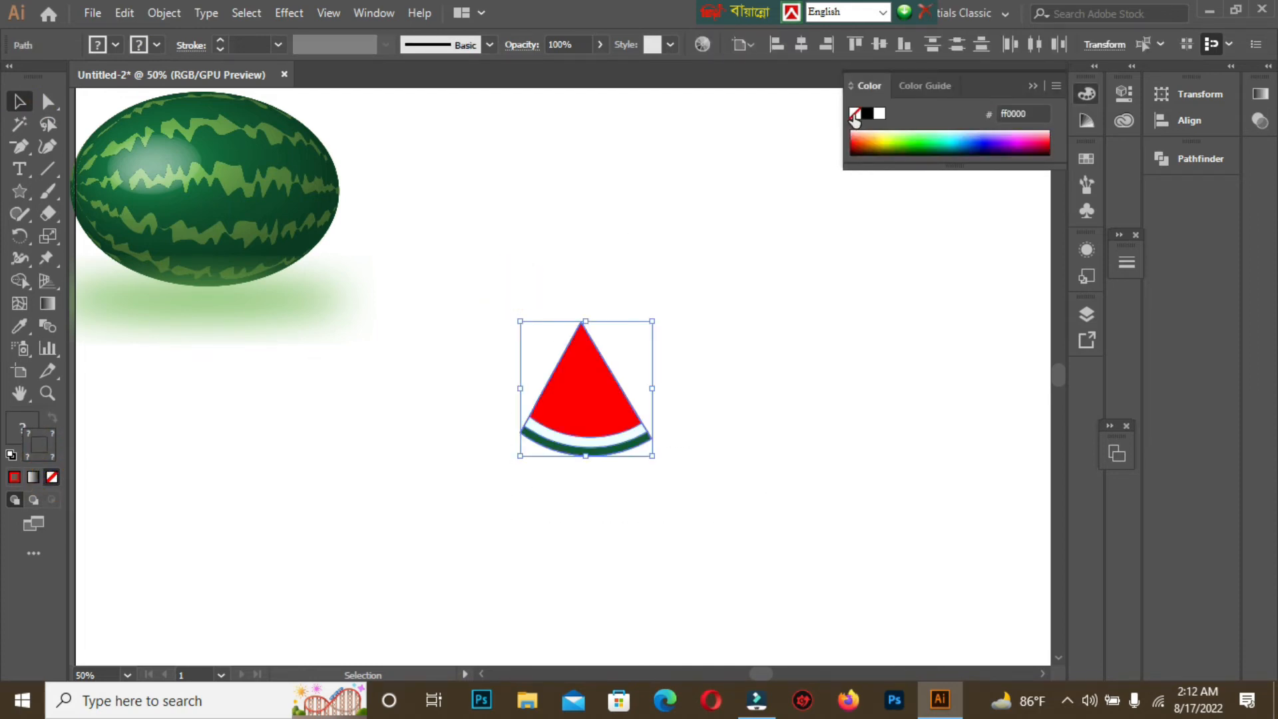
{"action": "left_click", "coordinate": [679, 241]}
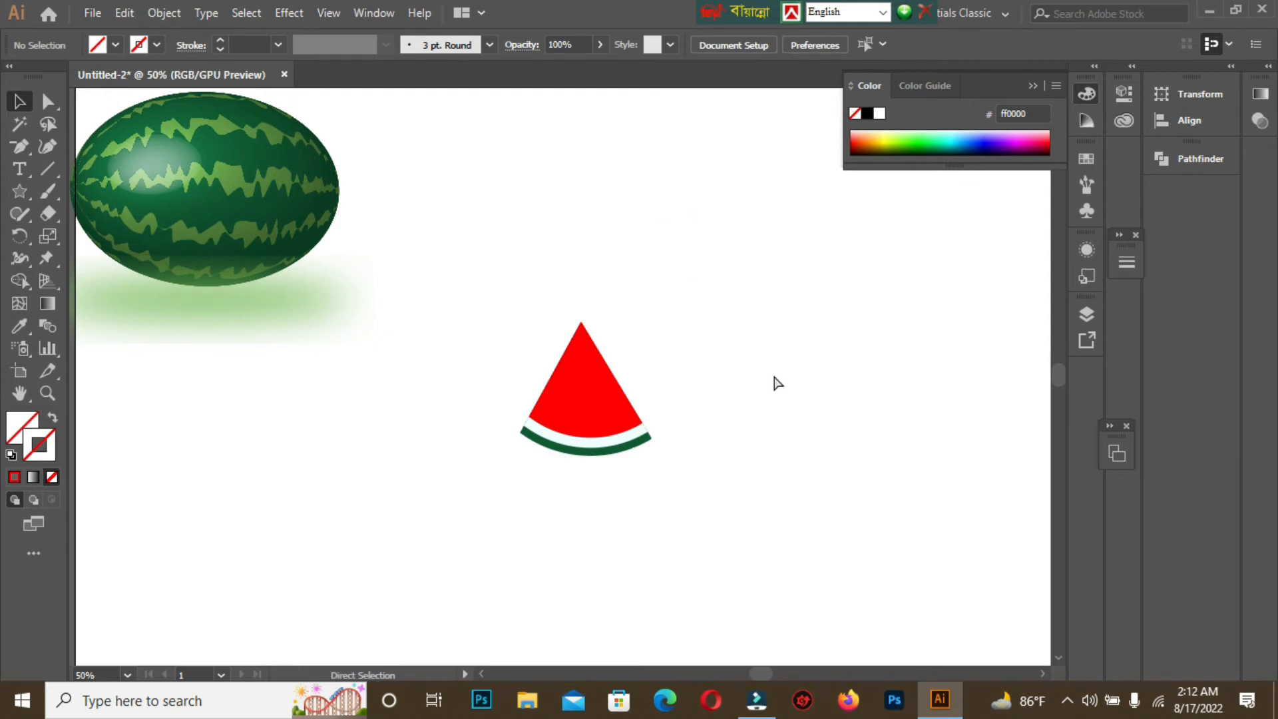
{"action": "key", "text": "ctrl+equal"}
{"action": "key", "text": "ctrl+equal"}
{"action": "left_click", "coordinate": [838, 374]}
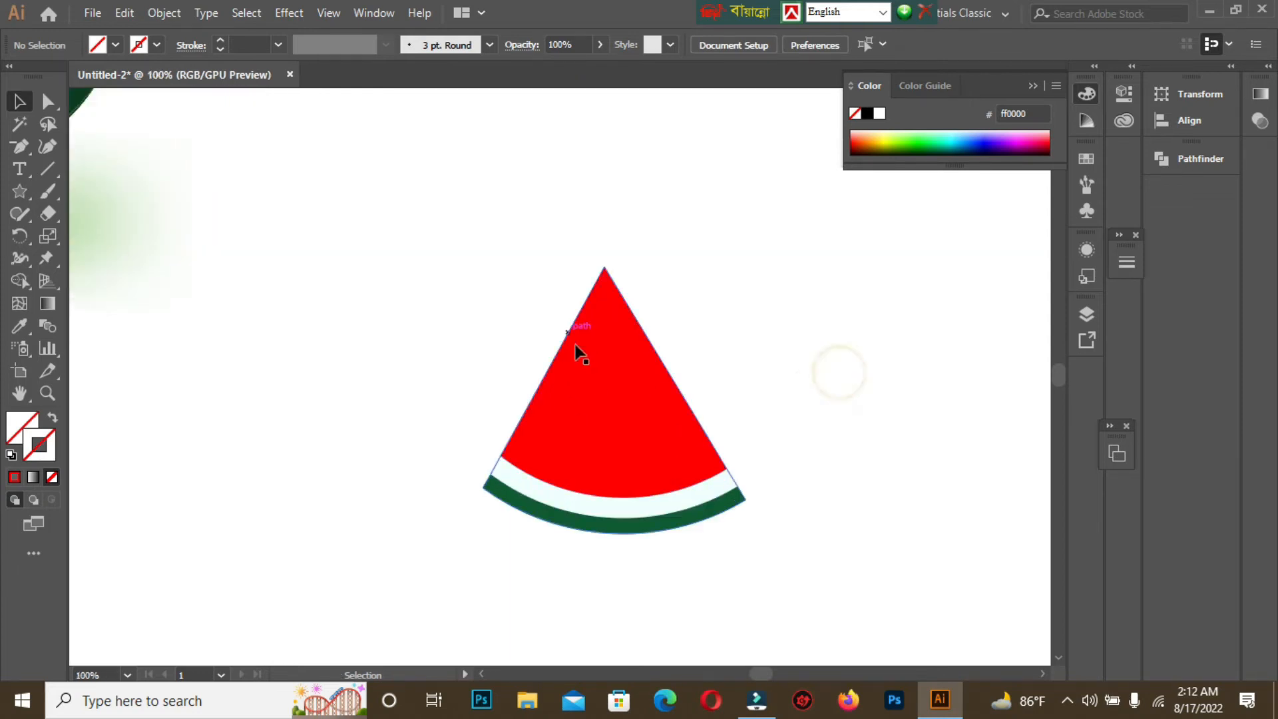
Enlarge the whole watermelon slice proportionally by about a quarter.
{"action": "left_click_drag", "start_coordinate": [451, 262], "coordinate": [791, 560]}
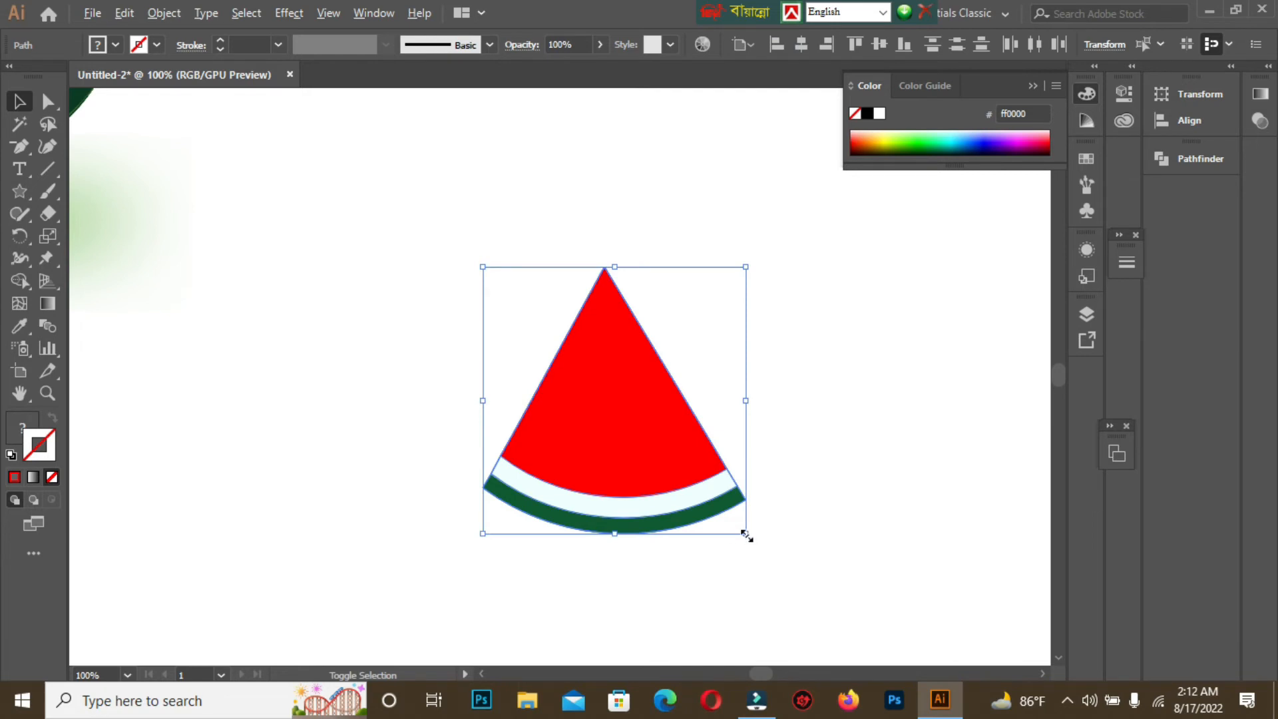
{"action": "left_click_drag", "start_coordinate": [745, 531], "coordinate": [782, 569]}
{"action": "left_click", "coordinate": [855, 446]}
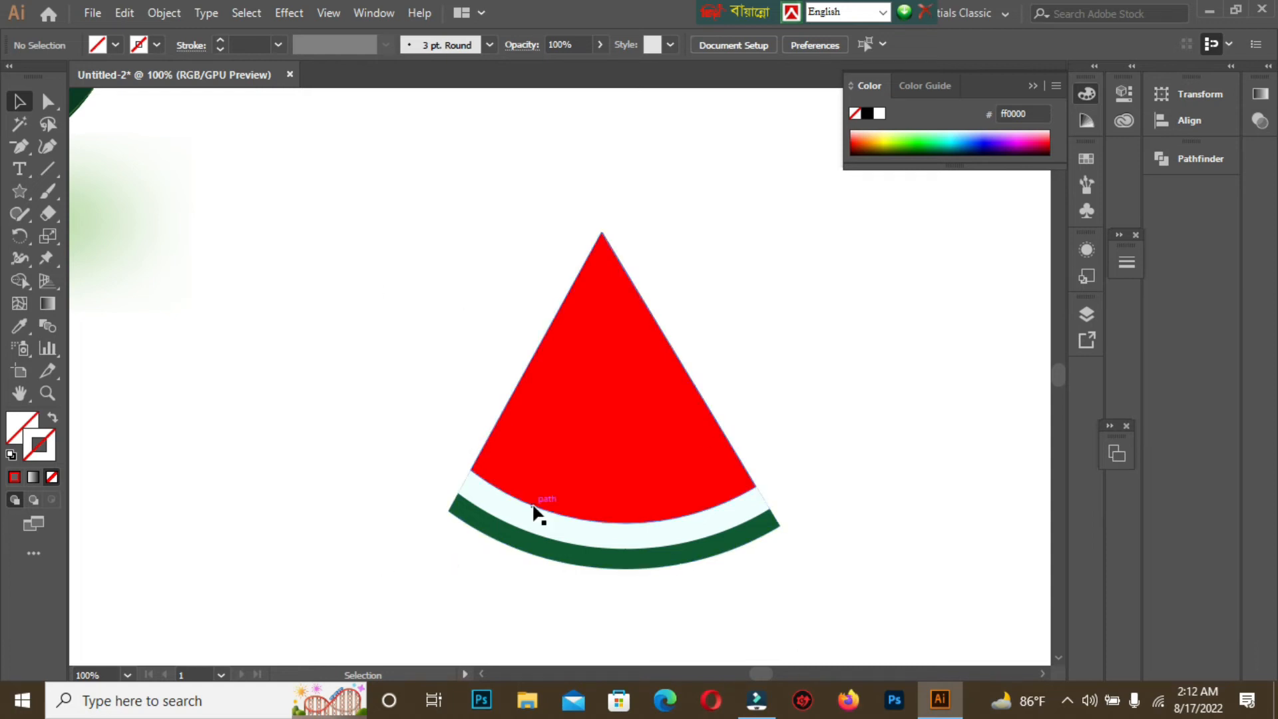
Draw a closed four-sided side face along the slice's left edge with the Pen tool, from the rind's outer corner up to the apex.
{"action": "key", "text": "ctrl+equal"}
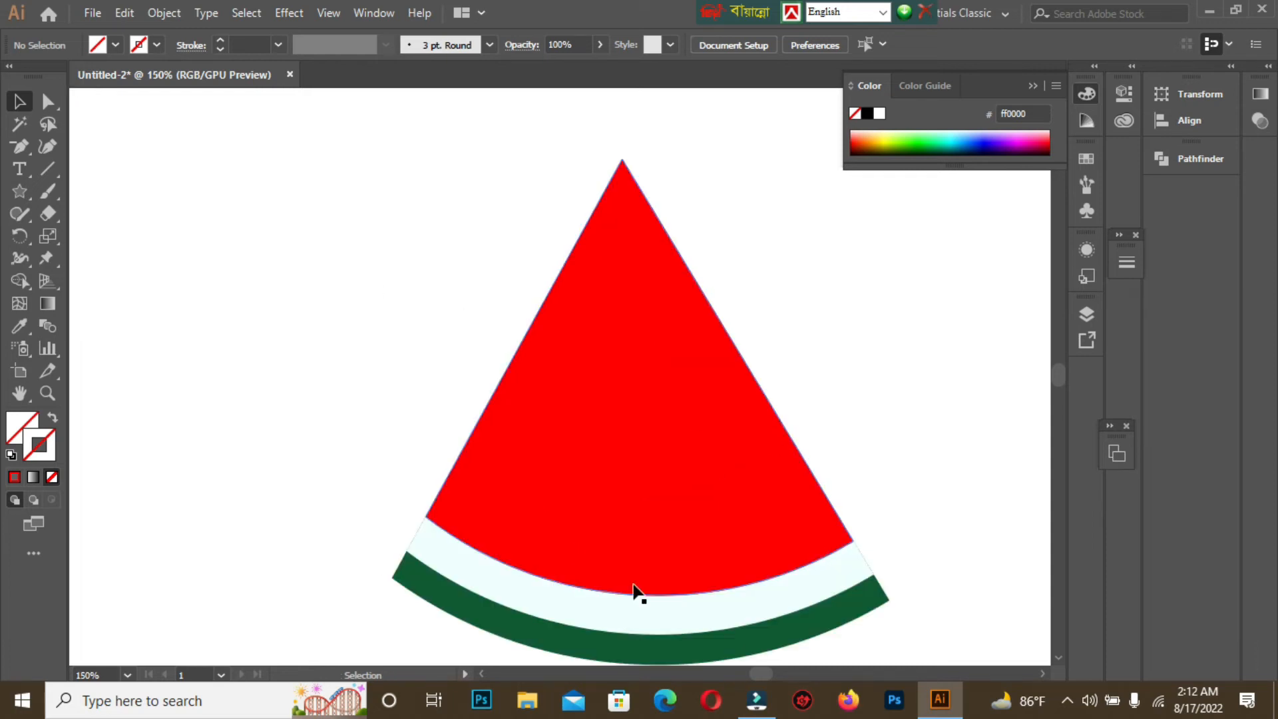
{"action": "left_click_drag", "start_coordinate": [737, 544], "coordinate": [735, 494]}
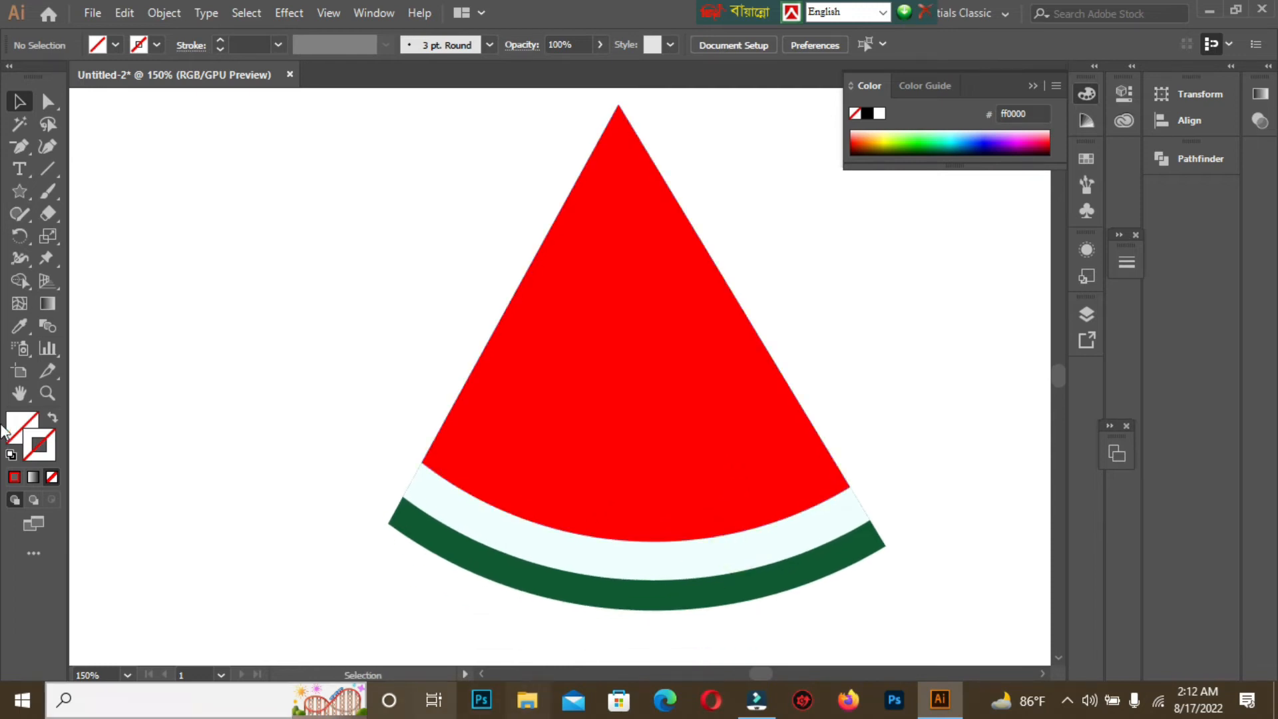
{"action": "left_click", "coordinate": [15, 150]}
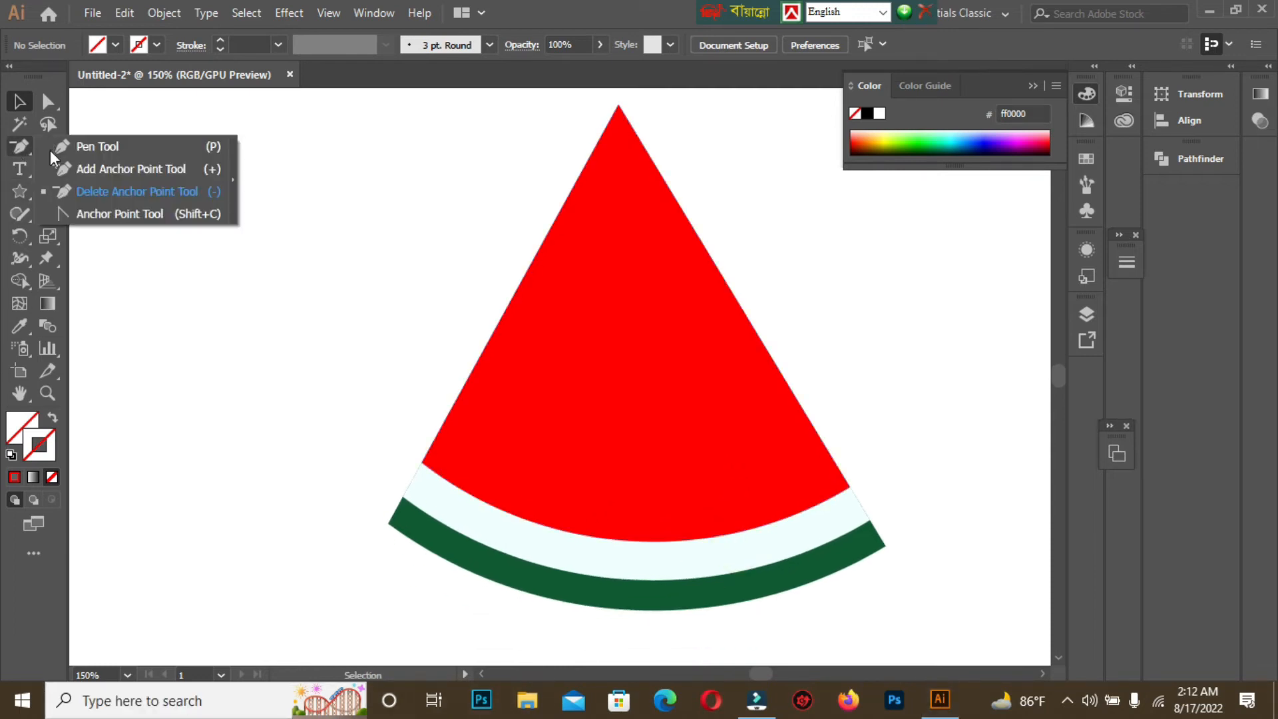
{"action": "left_click", "coordinate": [89, 143]}
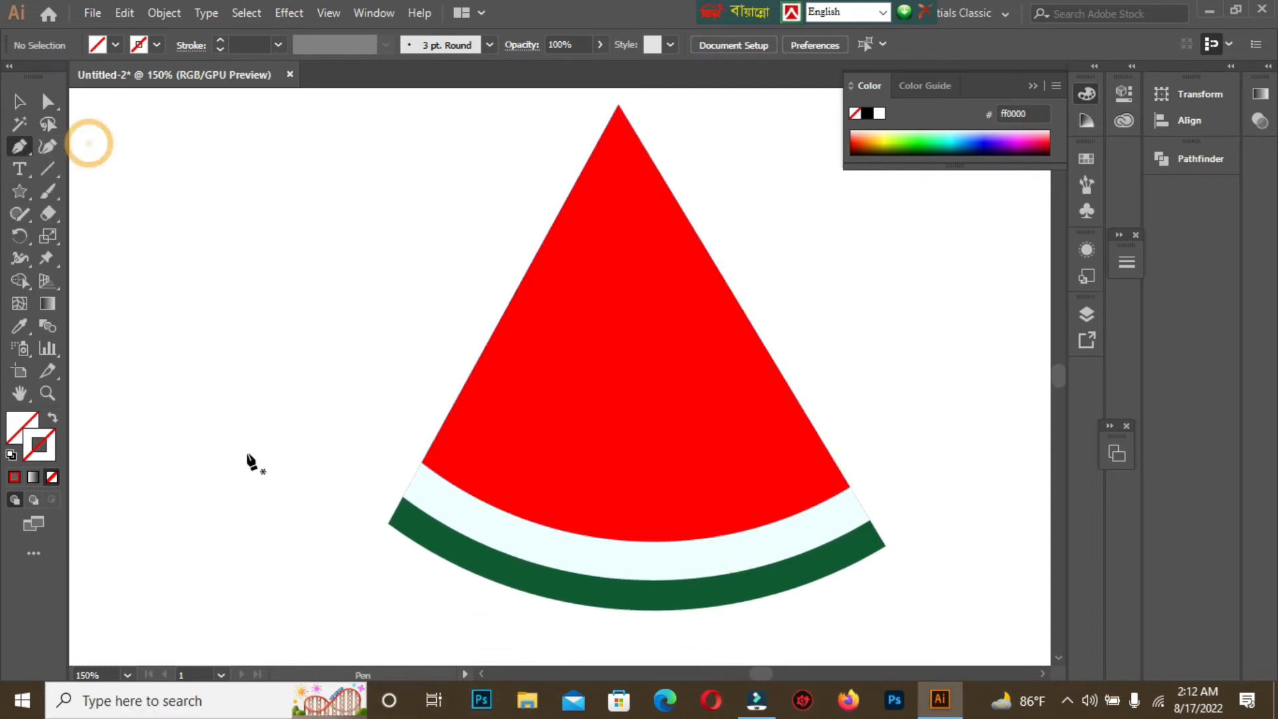
{"action": "left_click", "coordinate": [390, 524]}
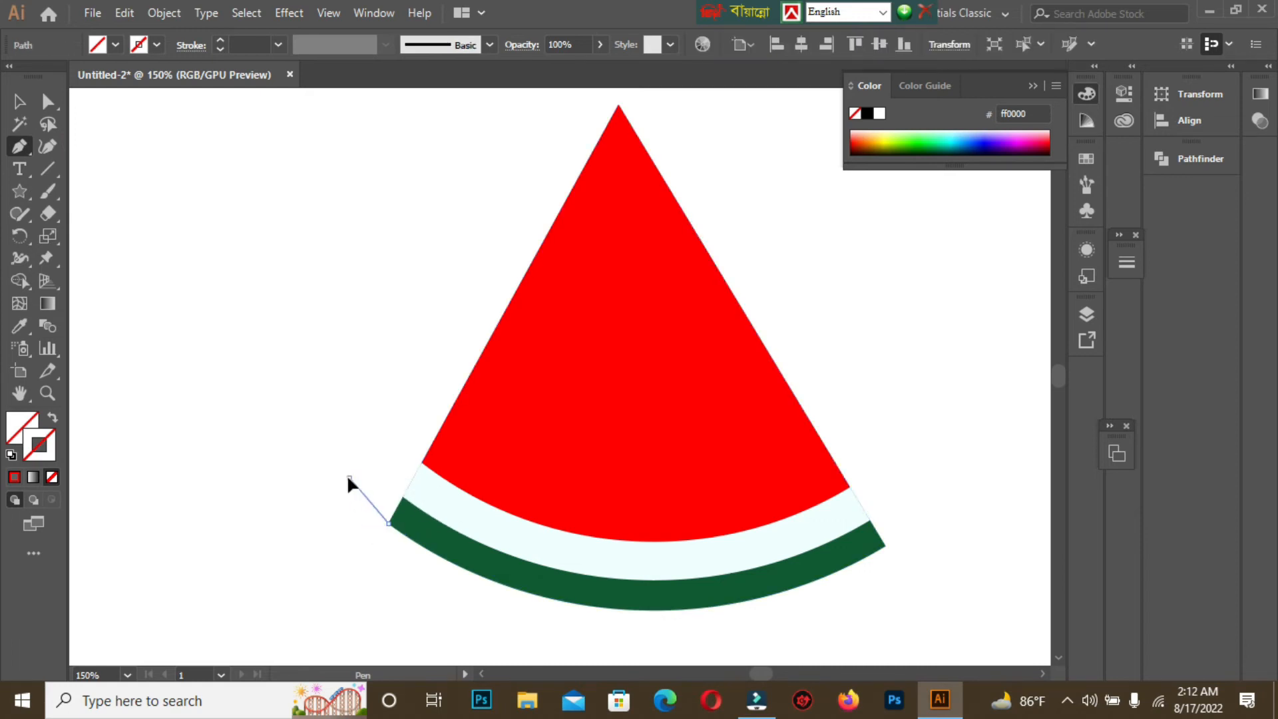
{"action": "left_click", "coordinate": [349, 476]}
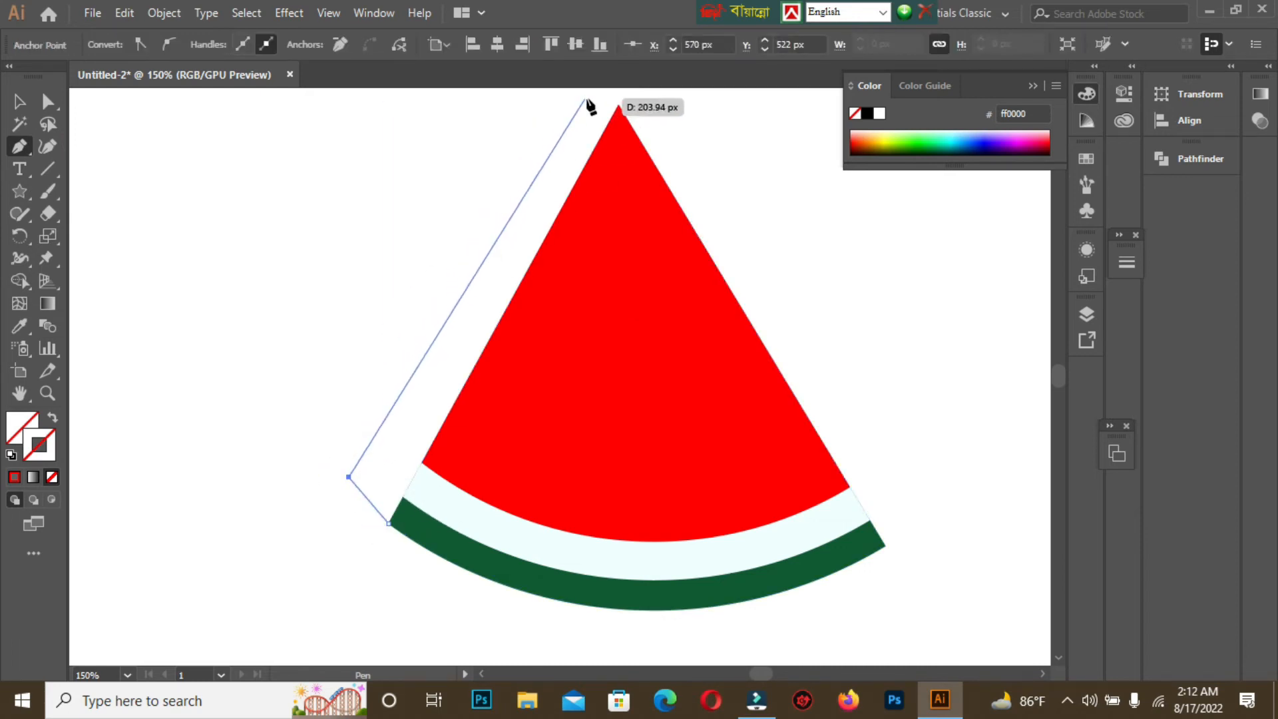
{"action": "mouse_move", "coordinate": [617, 108]}
{"action": "left_mouse_down"}
{"action": "mouse_move", "coordinate": [606, 119]}
{"action": "mouse_move", "coordinate": [618, 127]}
{"action": "left_mouse_up"}
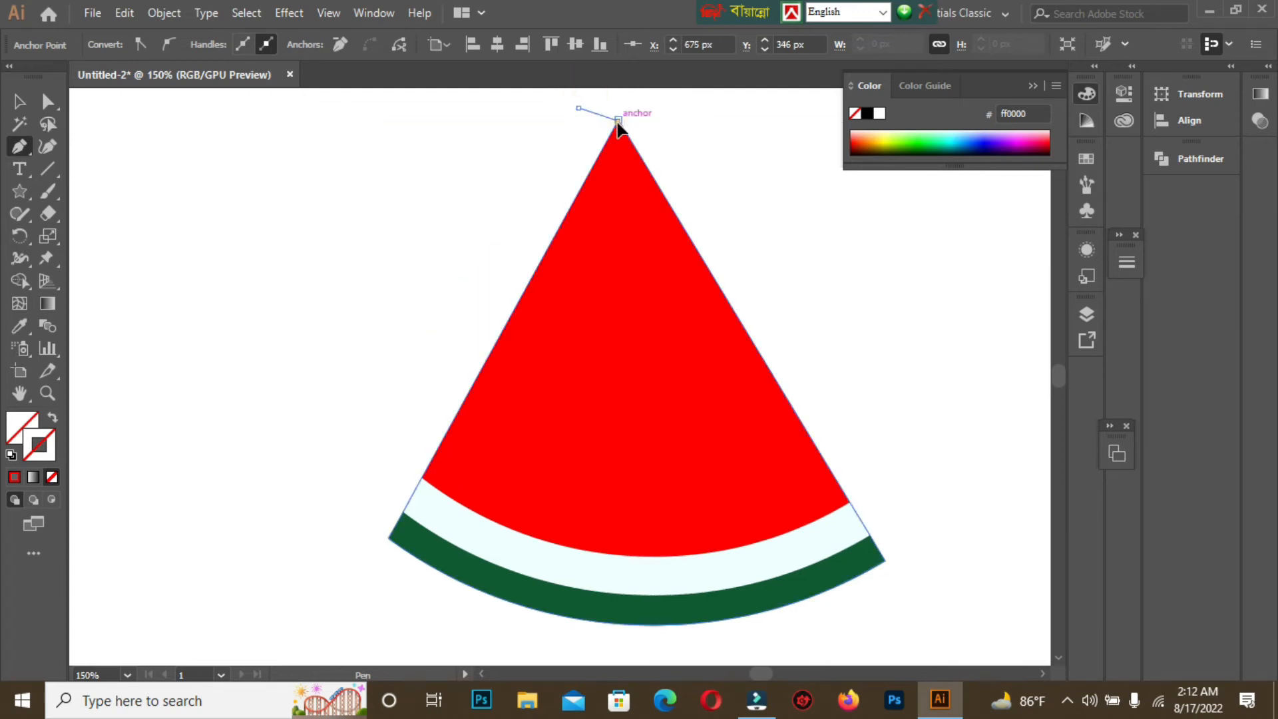
{"action": "left_click", "coordinate": [390, 539]}
{"action": "left_click", "coordinate": [22, 102]}
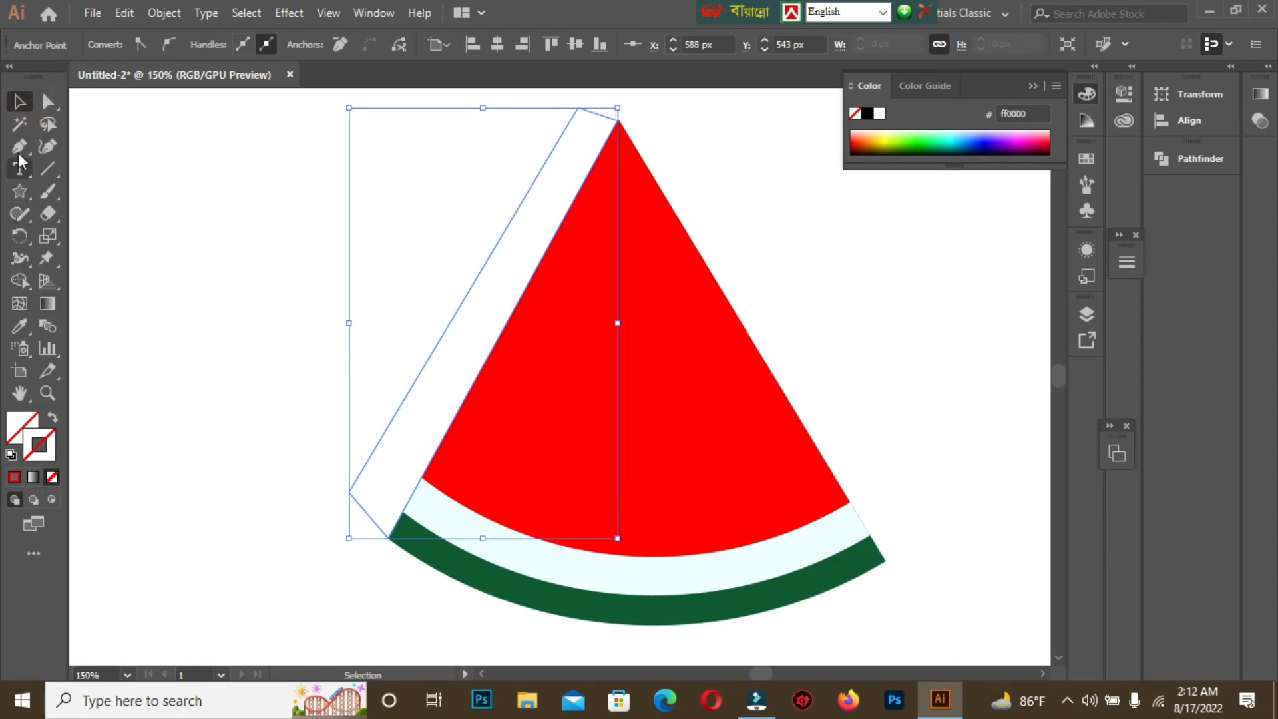
Fill the side face with the slice's red using the Eyedropper, and darken the fill to #c10808.
{"action": "left_click", "coordinate": [19, 326]}
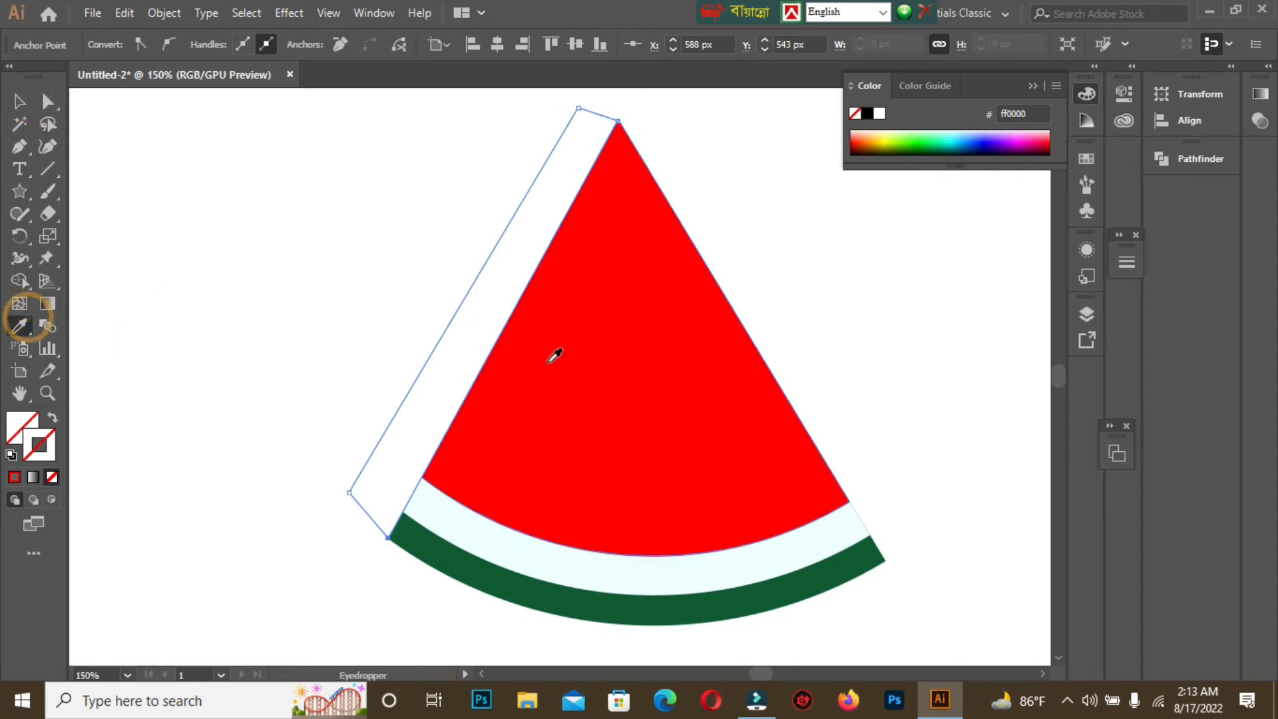
{"action": "left_click", "coordinate": [609, 326]}
{"action": "double_click", "coordinate": [22, 427]}
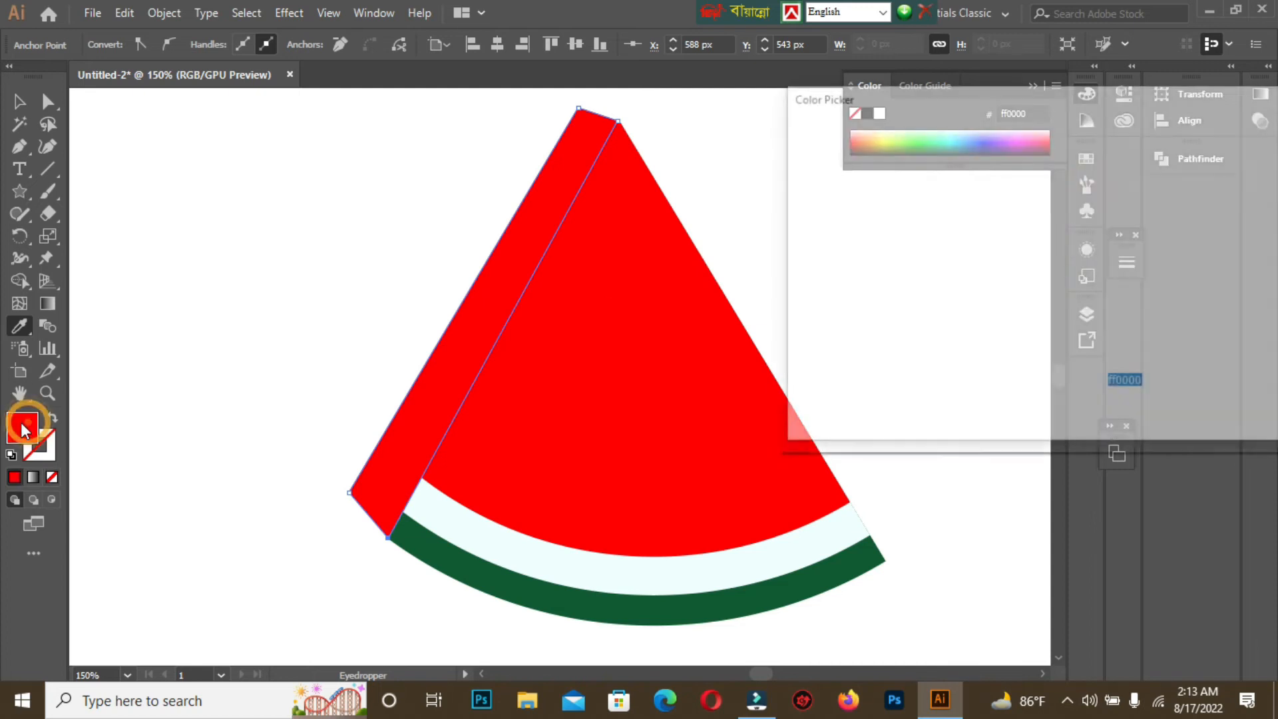
{"action": "left_click", "coordinate": [1024, 221]}
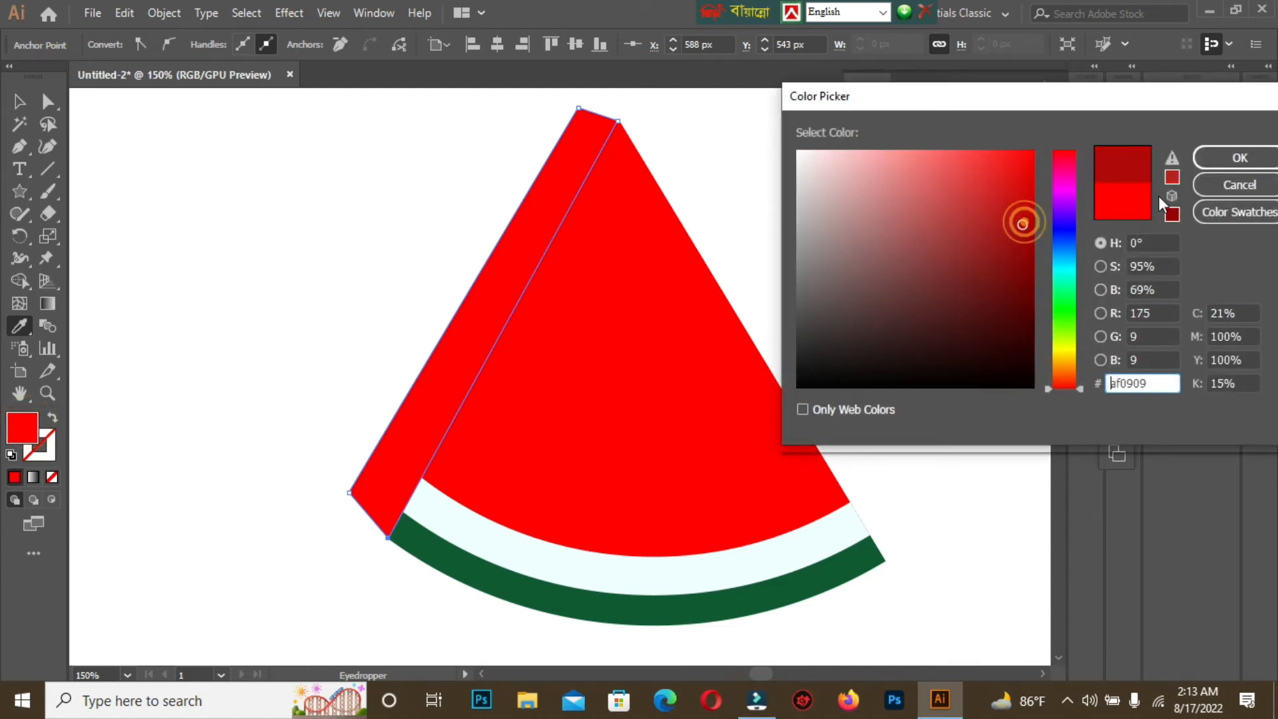
{"action": "left_click", "coordinate": [1240, 157]}
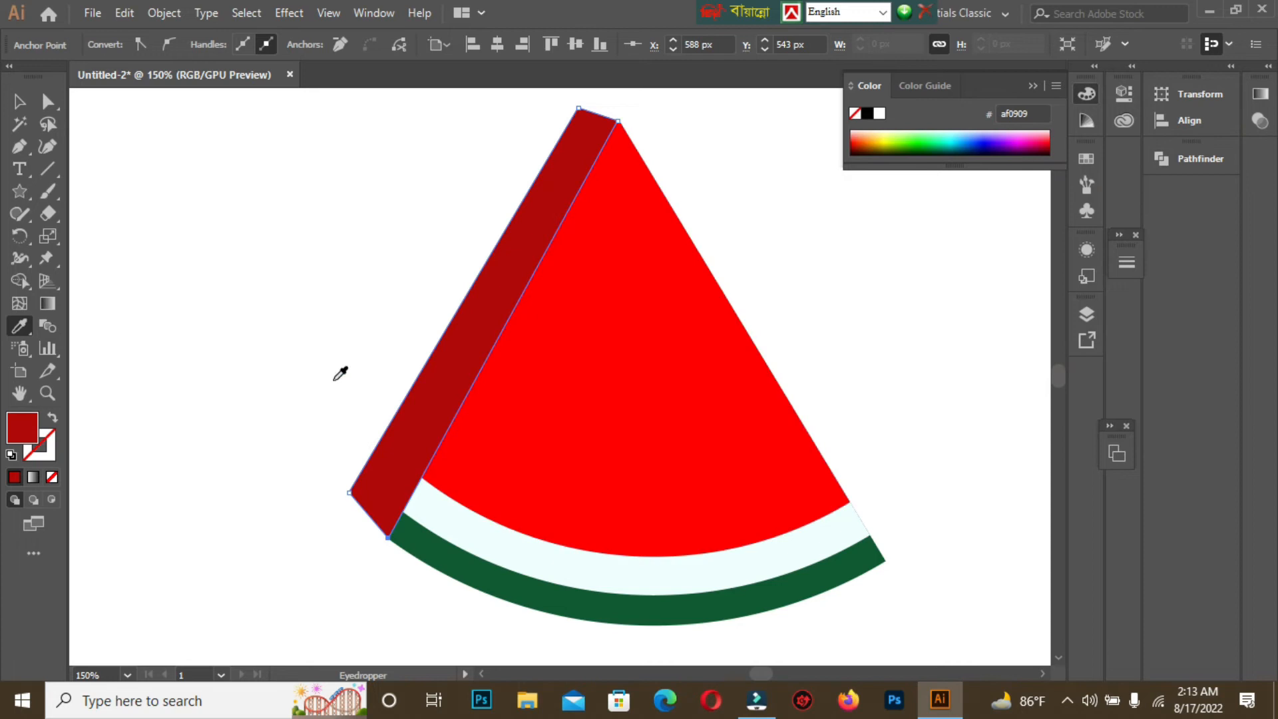
{"action": "double_click", "coordinate": [25, 439]}
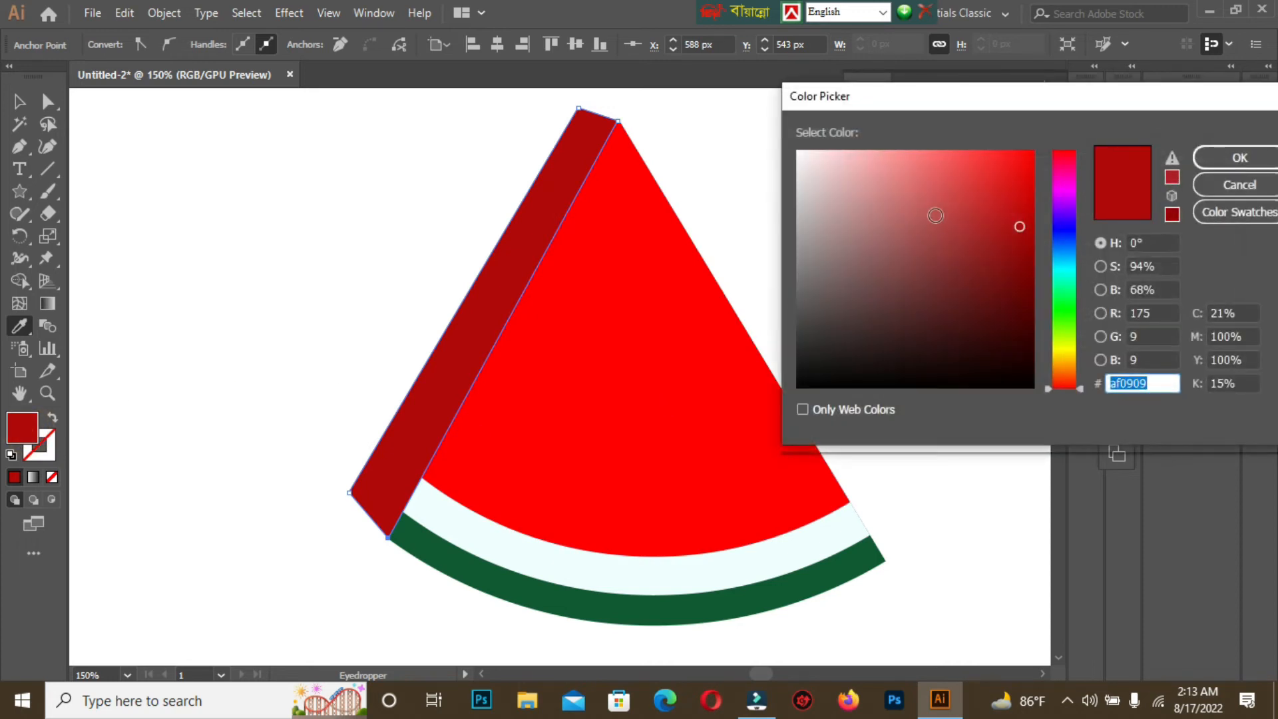
{"action": "left_click", "coordinate": [1026, 205]}
{"action": "left_click", "coordinate": [1228, 158]}
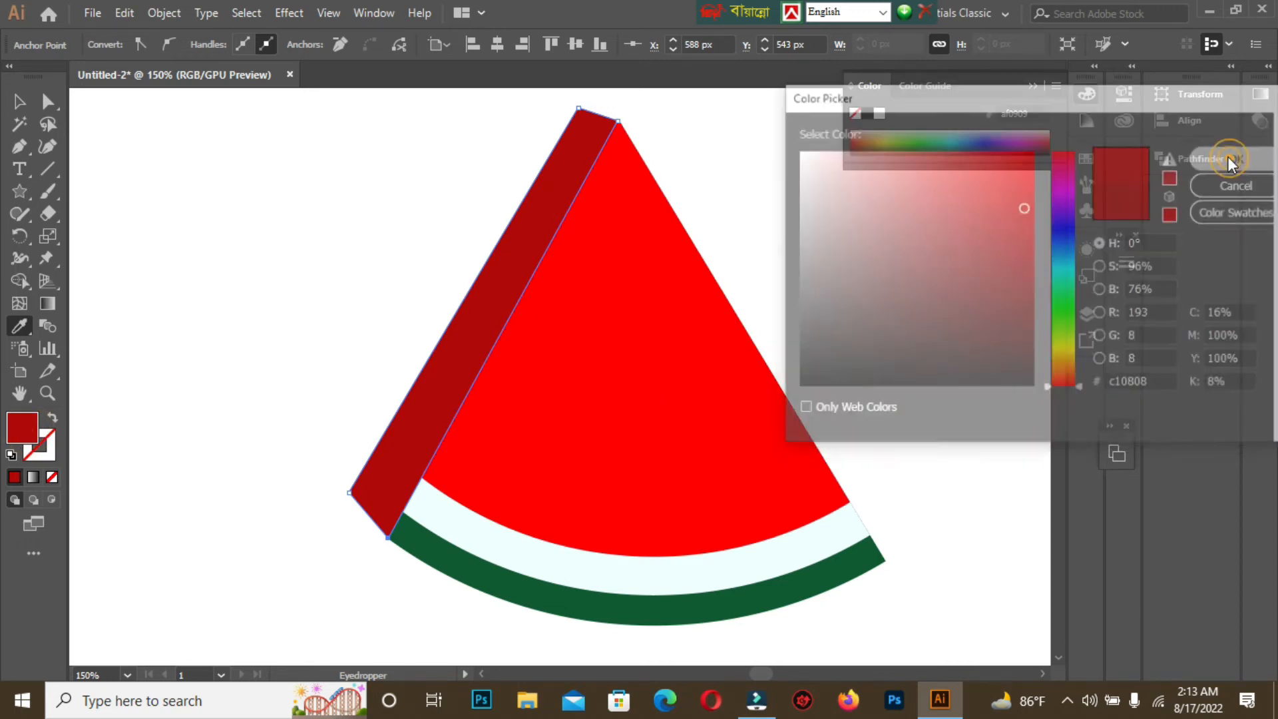
{"action": "left_click", "coordinate": [19, 102]}
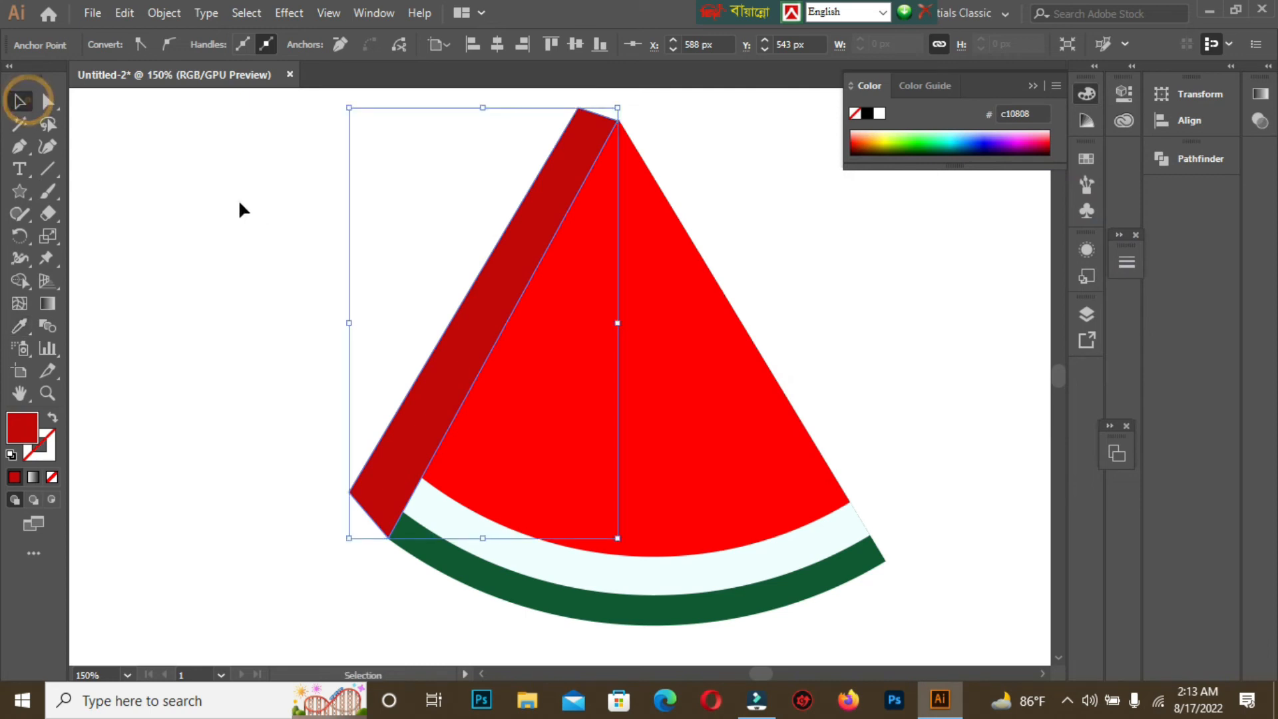
{"action": "left_click", "coordinate": [227, 213]}
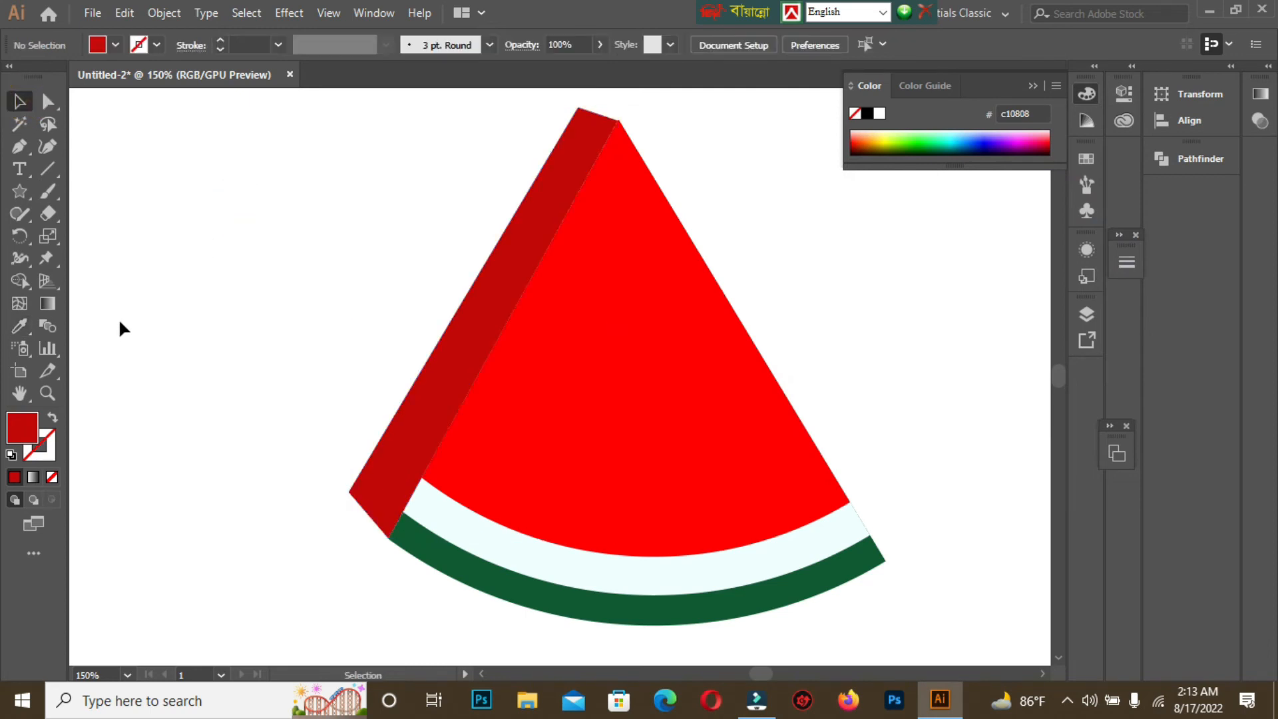
Draw a closed four-sided piece with the Pen tool across the side face, continuing the pale rind band to its outer edge.
{"action": "left_click", "coordinate": [19, 148]}
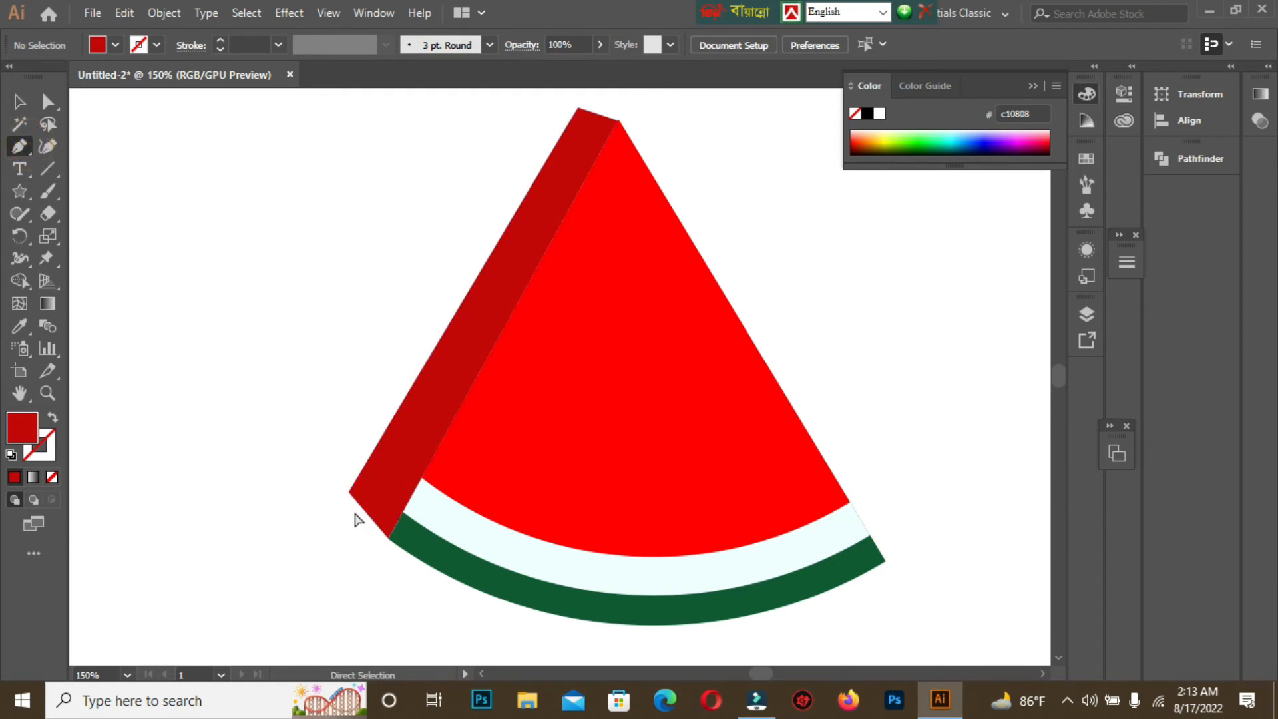
{"action": "key", "text": "ctrl+plus"}
{"action": "left_click_drag", "start_coordinate": [353, 515], "coordinate": [447, 489]}
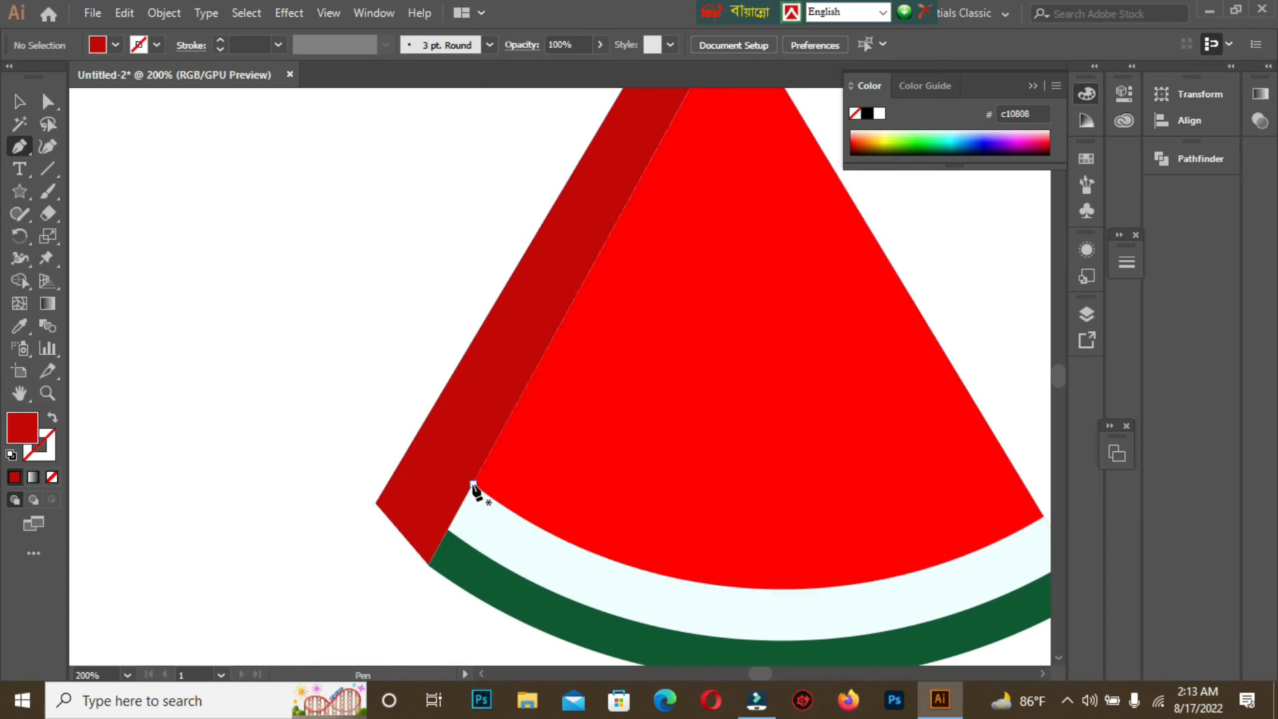
{"action": "left_click", "coordinate": [474, 482]}
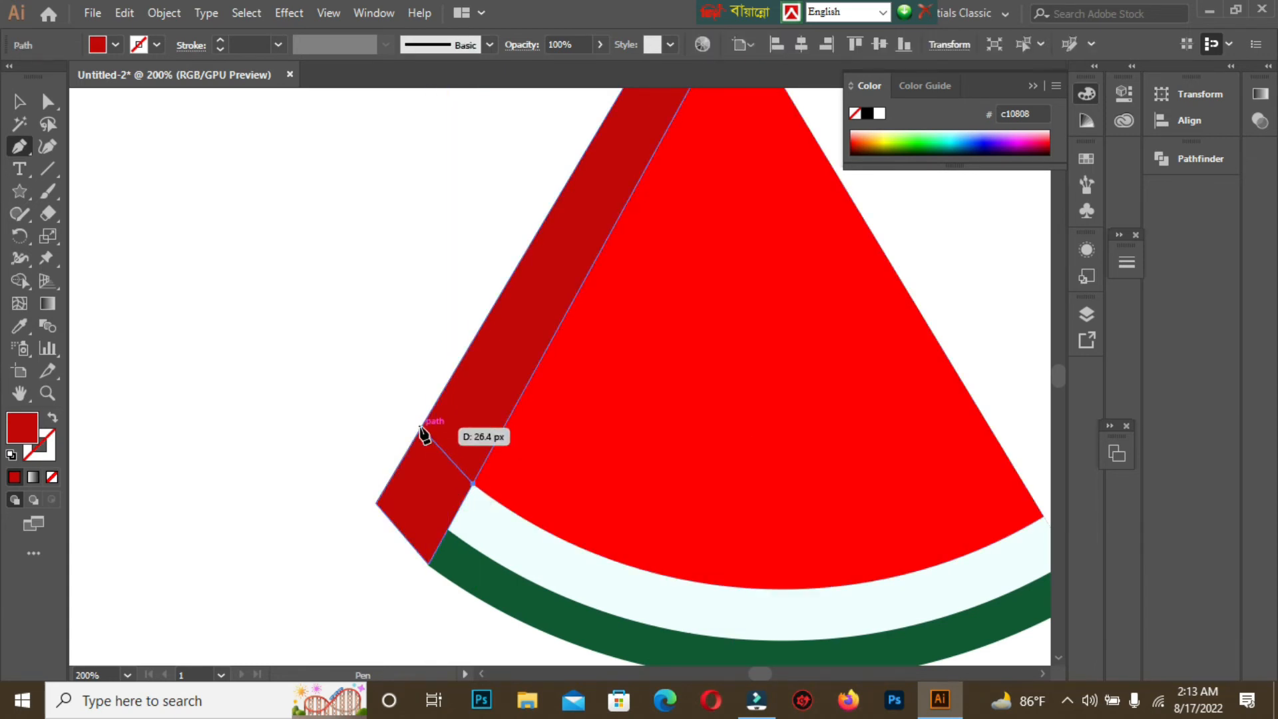
{"action": "left_click", "coordinate": [421, 429]}
{"action": "left_click", "coordinate": [400, 467]}
{"action": "left_click", "coordinate": [448, 531]}
{"action": "left_click", "coordinate": [473, 484]}
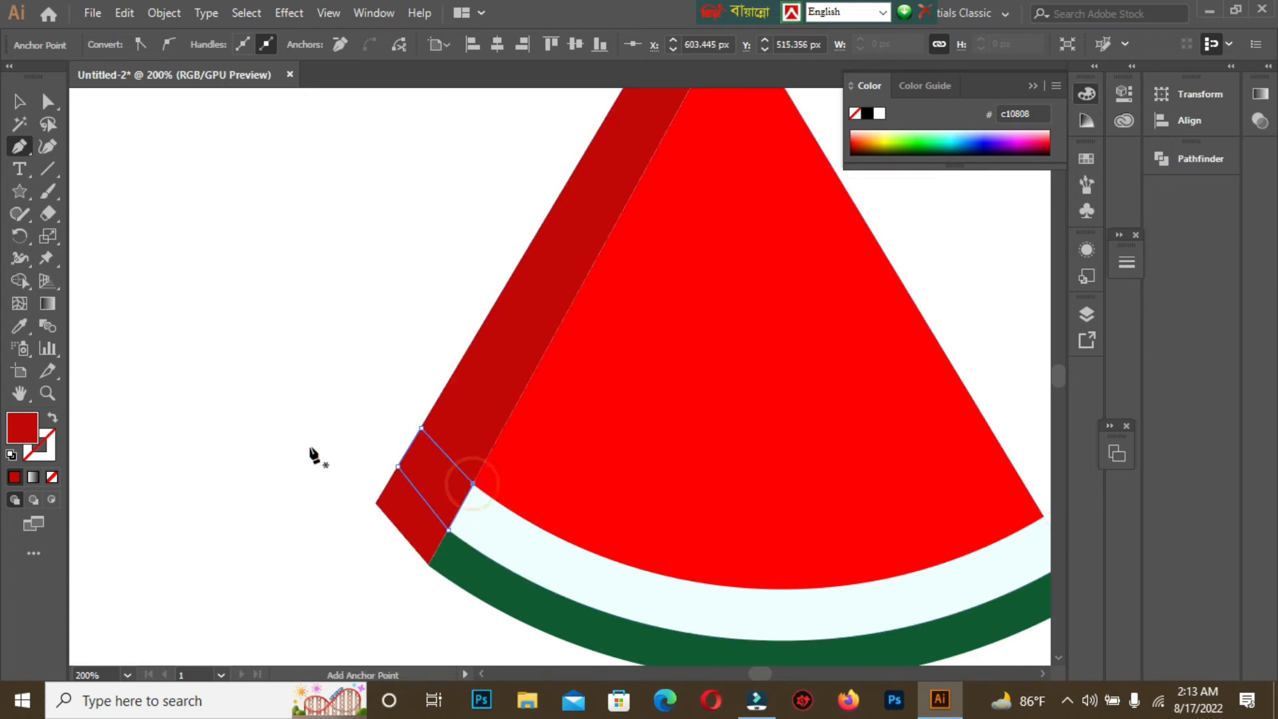
Fill the upper rind piece on the side face with the pale rind colour using the Eyedropper, and deselect it.
{"action": "left_click", "coordinate": [20, 326]}
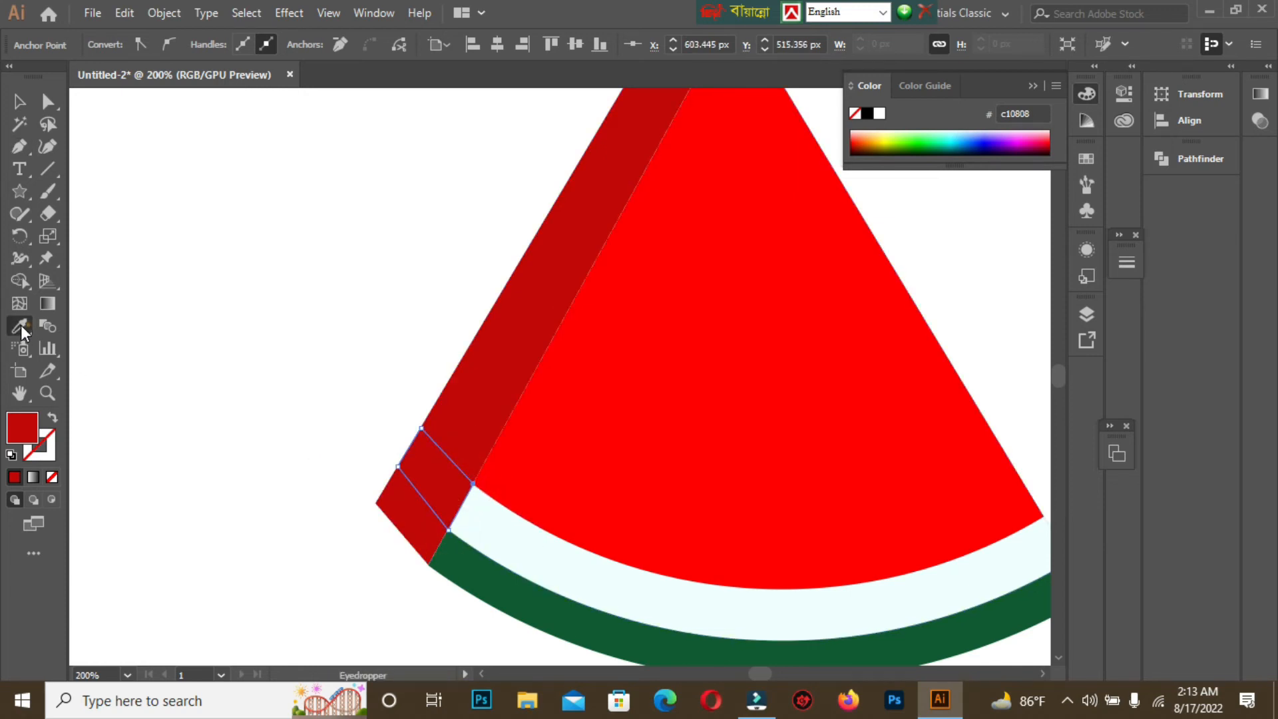
{"action": "left_click", "coordinate": [576, 575]}
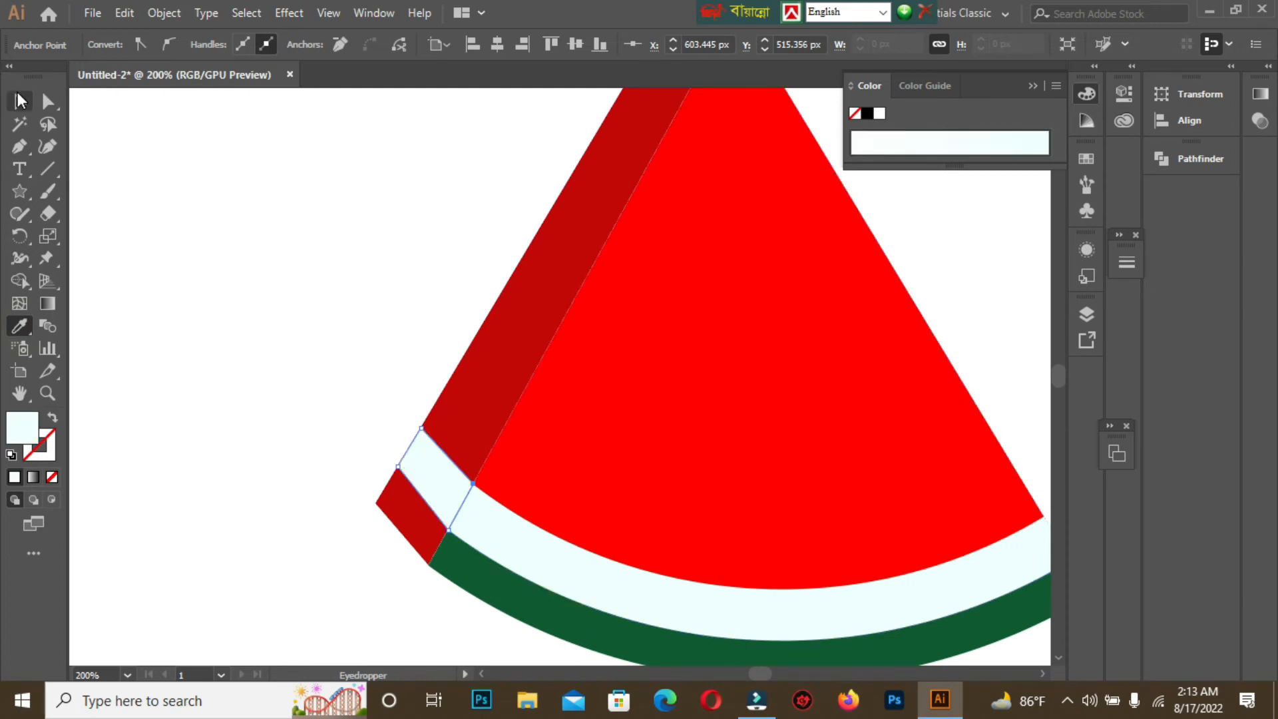
{"action": "left_click", "coordinate": [20, 100]}
{"action": "left_click", "coordinate": [190, 143]}
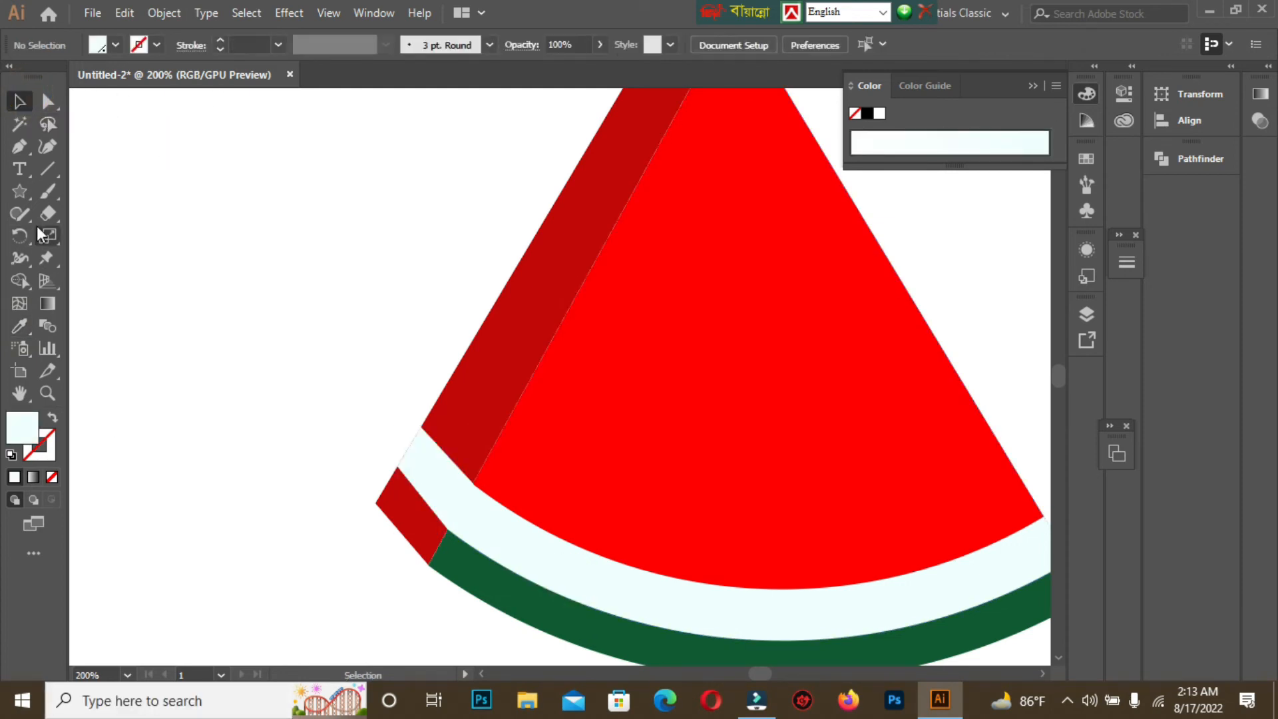
Draw a closed four-sided piece with the Pen tool over the side face's remaining red tip, continuing the dark green rind band.
{"action": "left_click", "coordinate": [19, 146]}
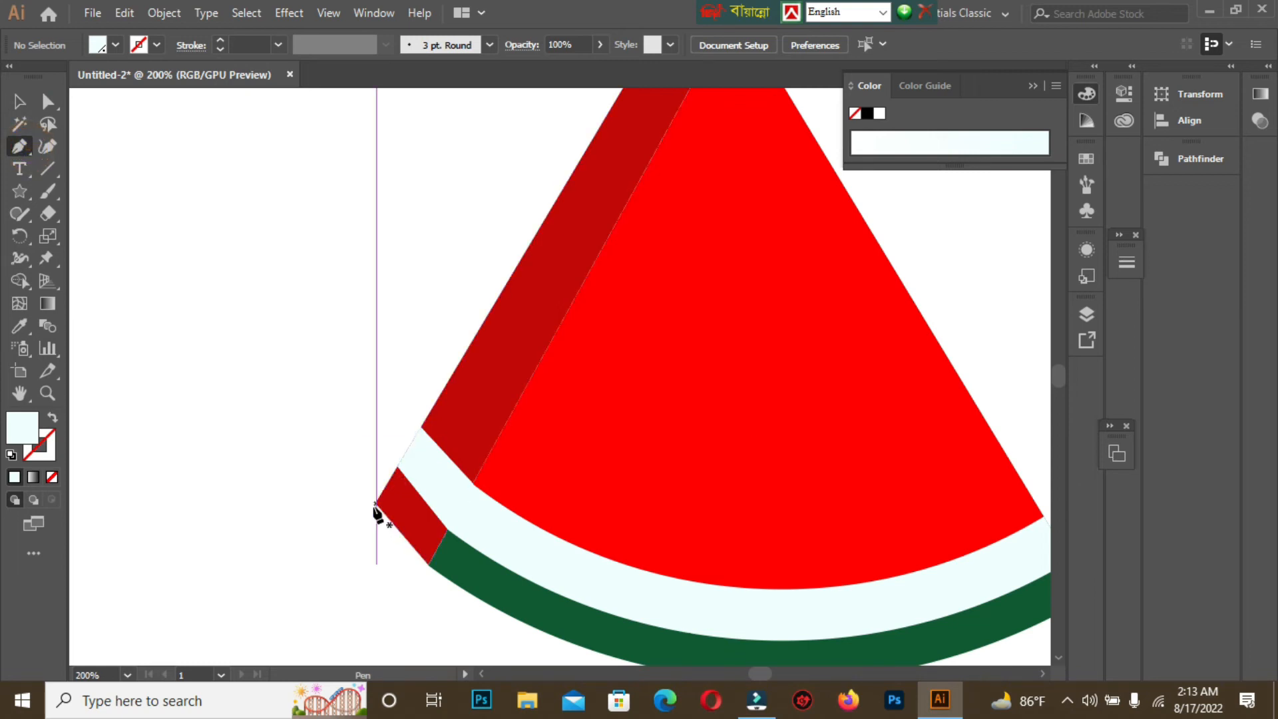
{"action": "left_click", "coordinate": [429, 565]}
{"action": "left_click", "coordinate": [376, 504]}
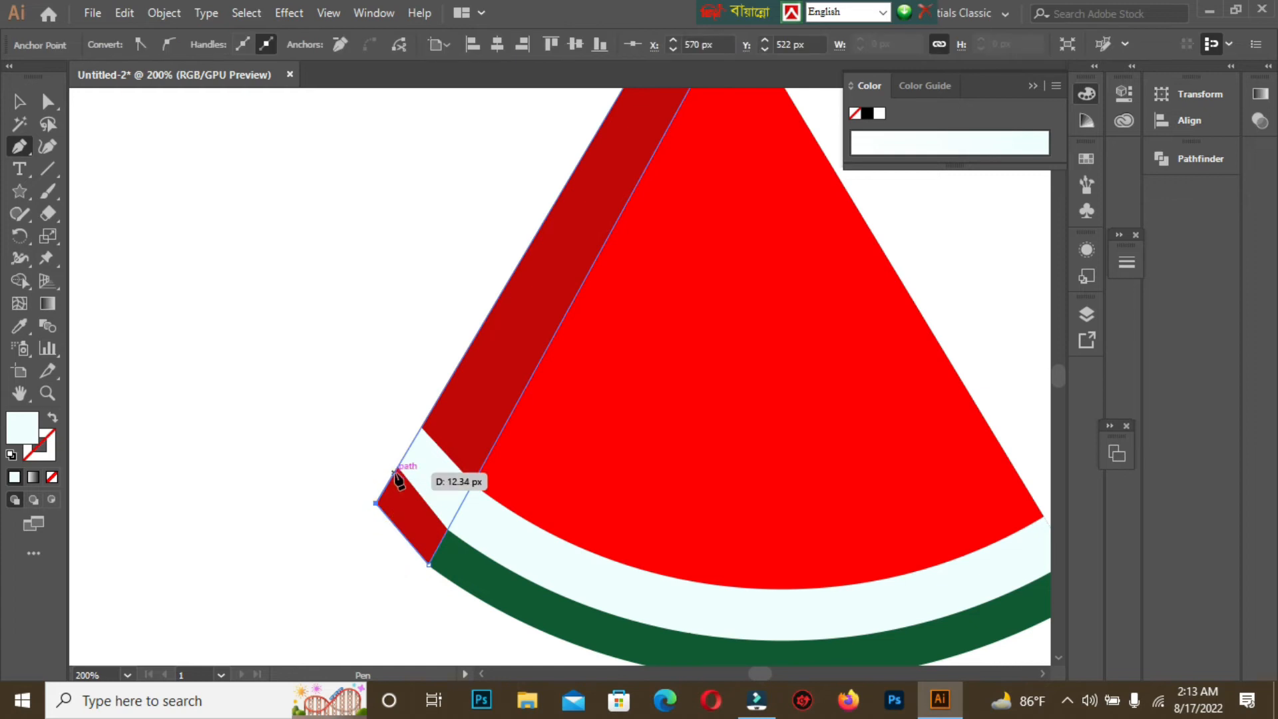
{"action": "left_click", "coordinate": [399, 465]}
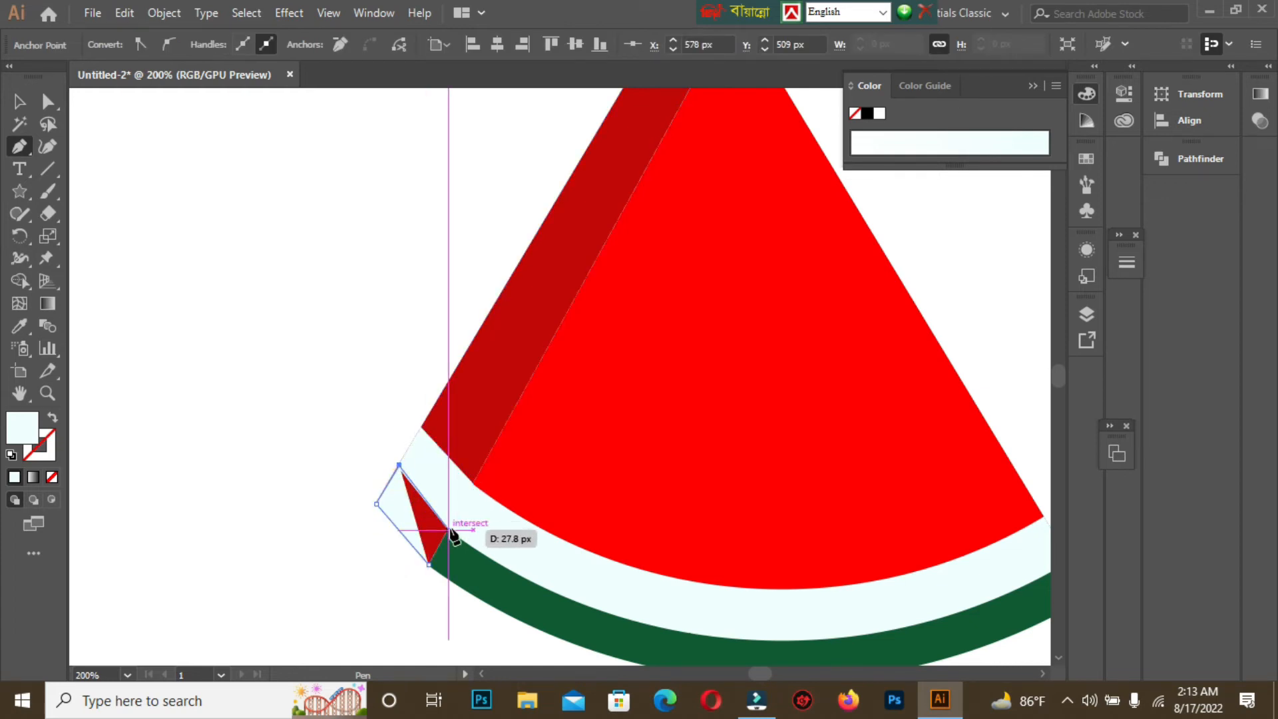
{"action": "left_click", "coordinate": [447, 530]}
{"action": "left_click", "coordinate": [430, 565]}
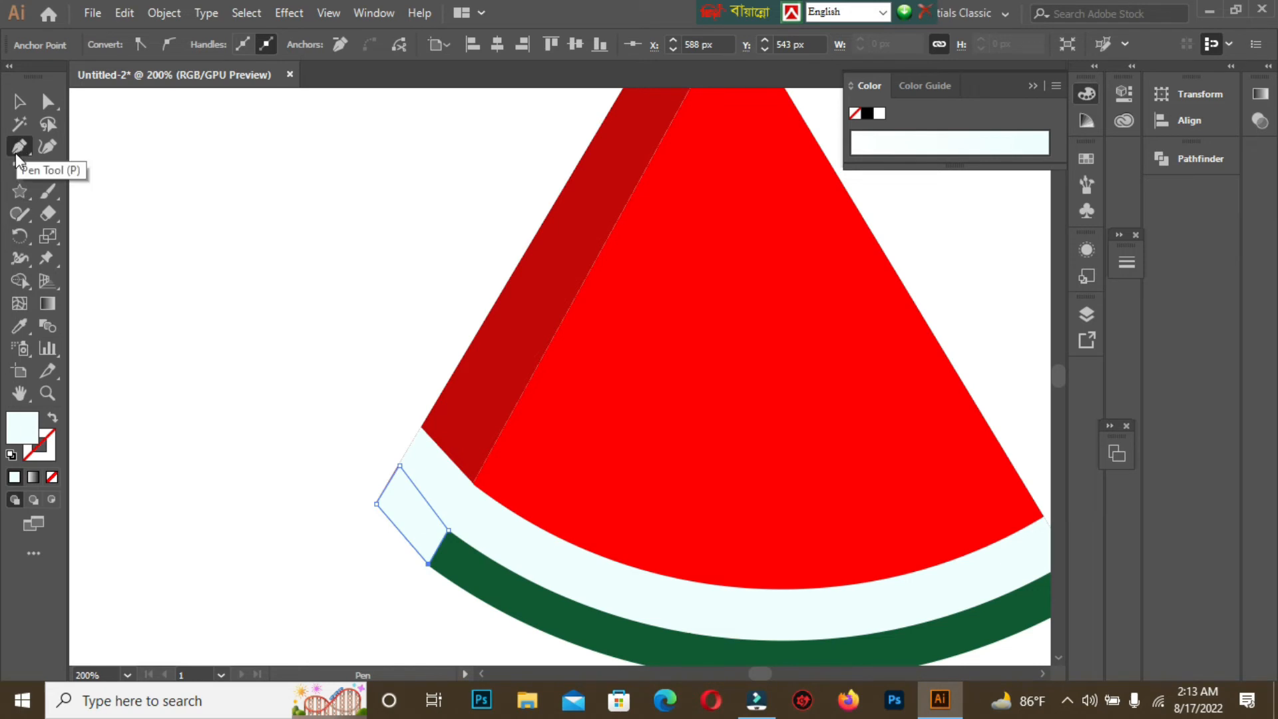
Fill the lower rind piece on the side face with the rind's dark green #105933 using the Eyedropper, and deselect it.
{"action": "left_click", "coordinate": [17, 327]}
{"action": "left_click", "coordinate": [509, 595]}
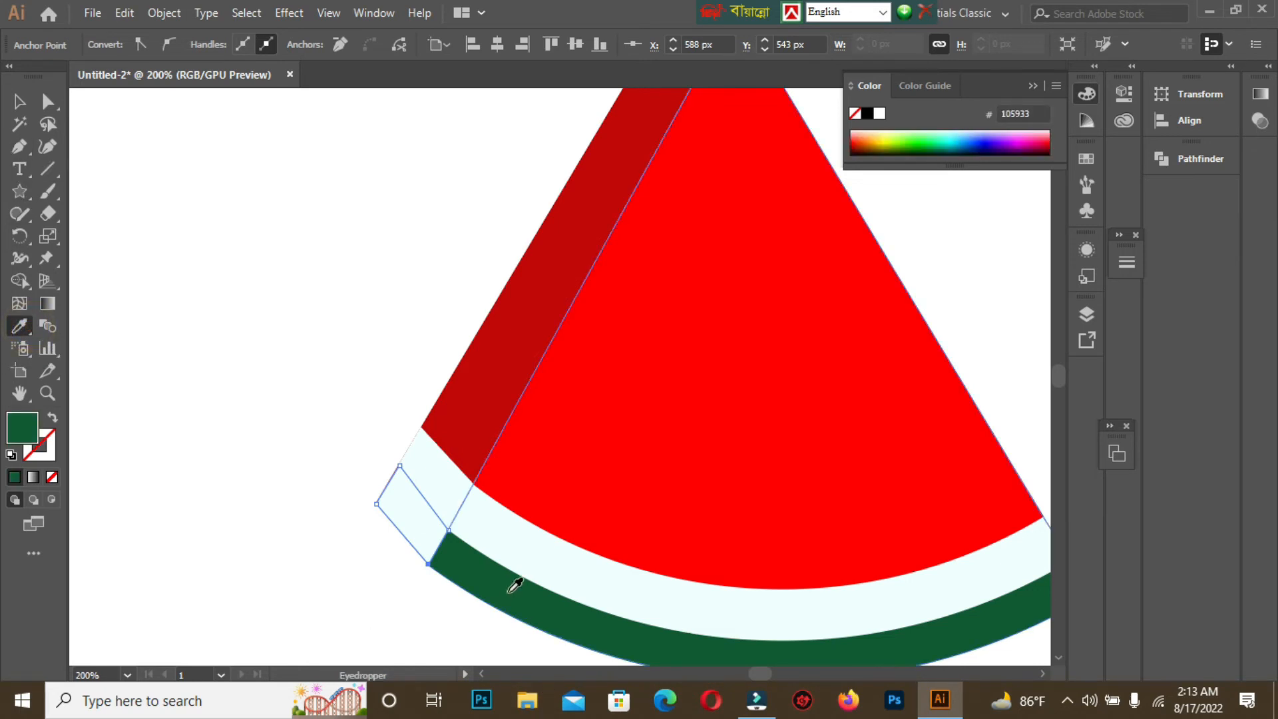
{"action": "left_click", "coordinate": [16, 100]}
{"action": "left_click", "coordinate": [266, 176]}
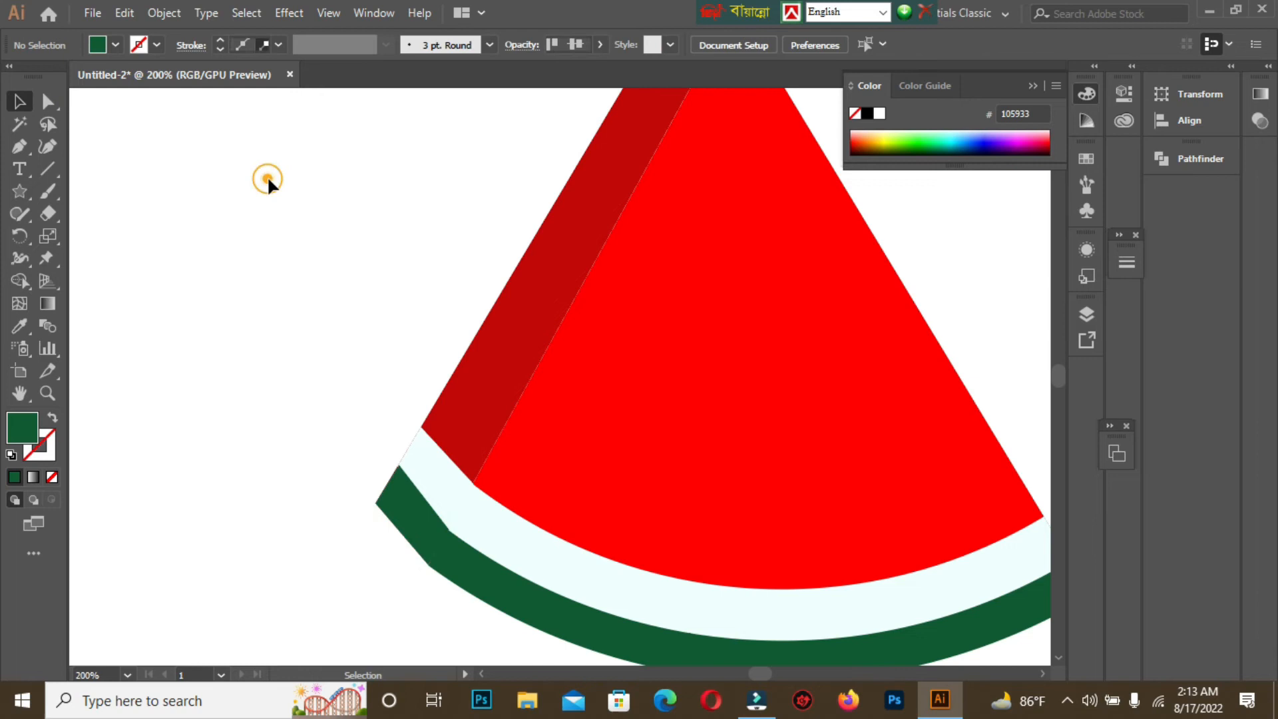
Draw a tall dark green ellipse on the empty area to the lower left of the slice with the Ellipse tool.
{"action": "key", "text": "ctrl+minus"}
{"action": "key", "text": "ctrl+minus"}
{"action": "key", "text": "ctrl+minus"}
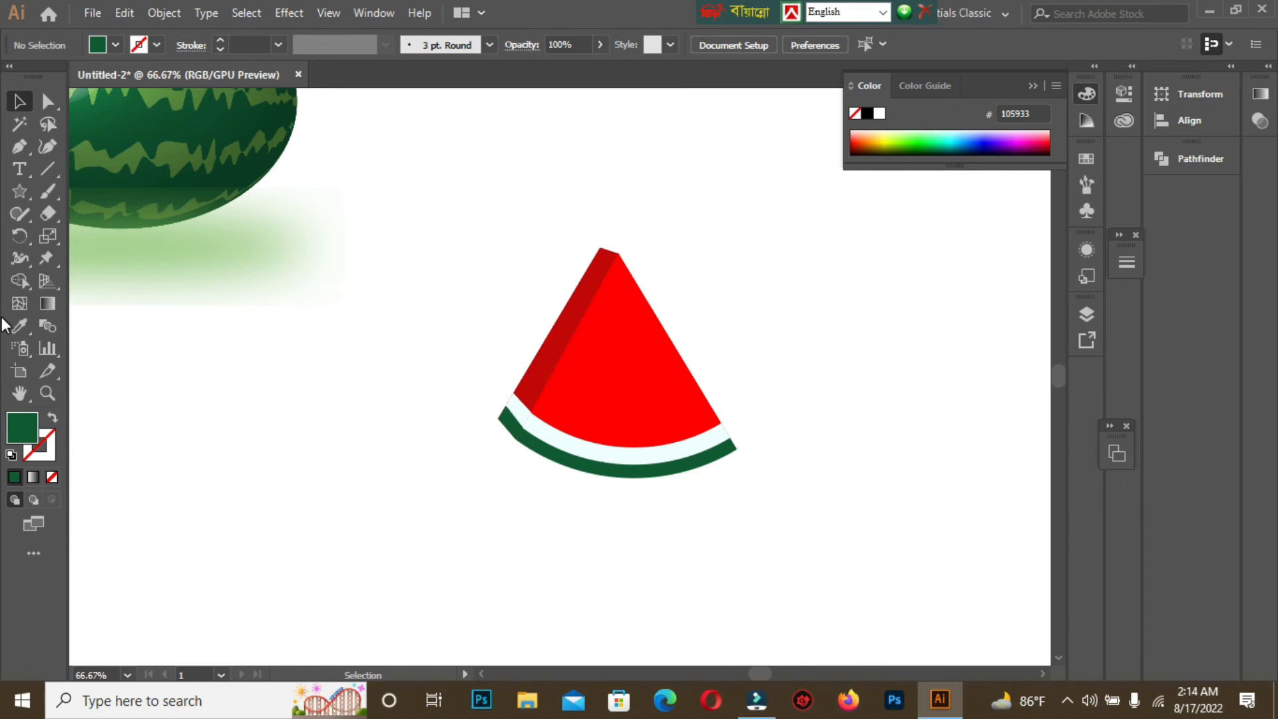
{"action": "left_click", "coordinate": [22, 191]}
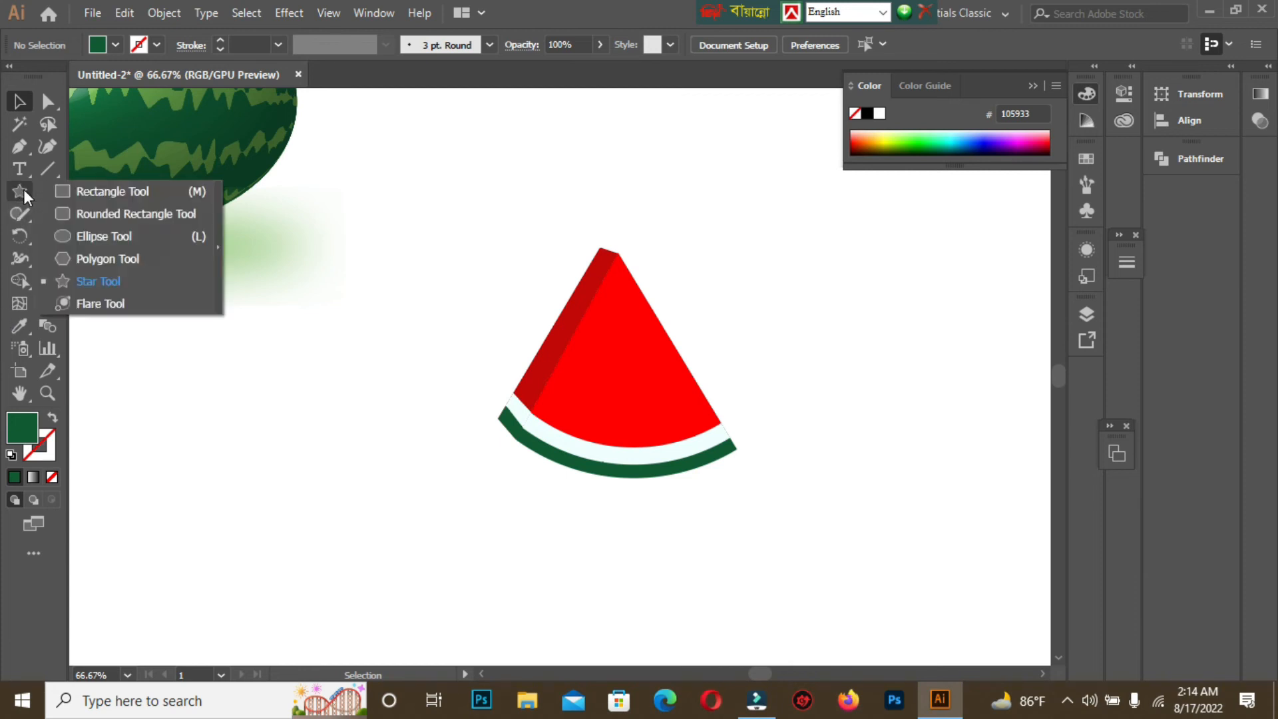
{"action": "left_click", "coordinate": [99, 236]}
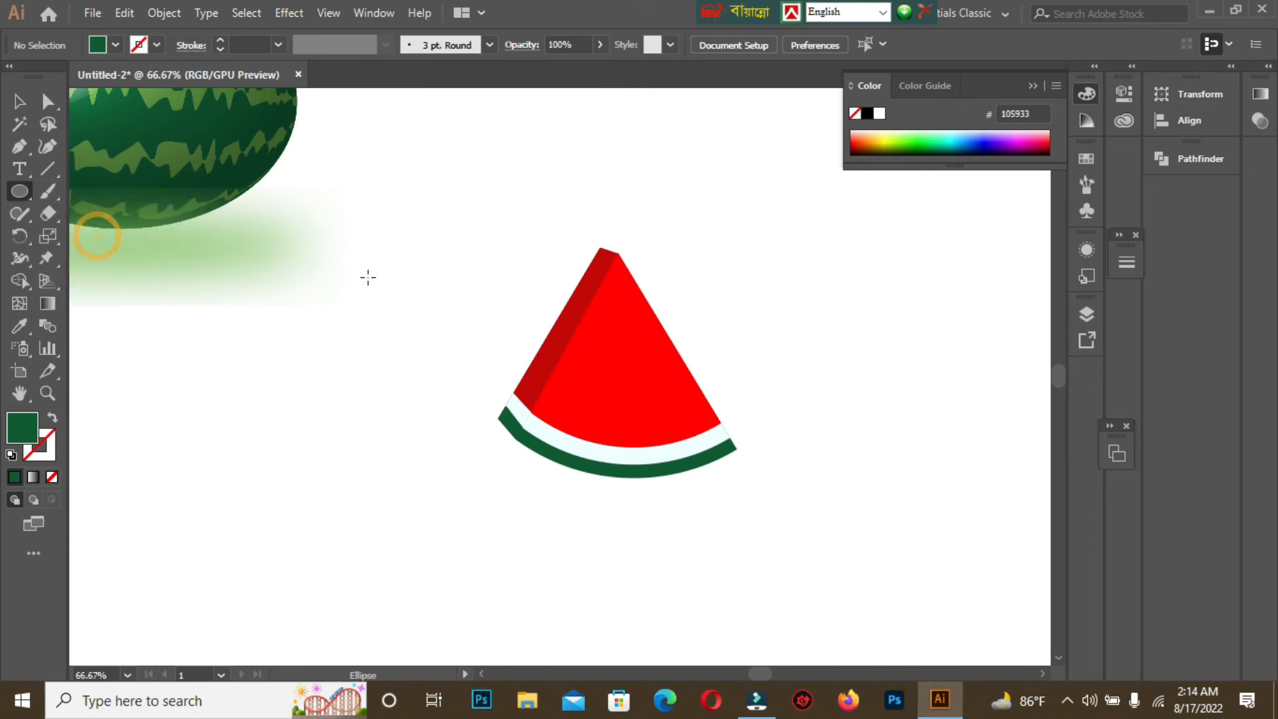
{"action": "left_click_drag", "start_coordinate": [336, 438], "coordinate": [439, 584]}
{"action": "key", "text": "a"}
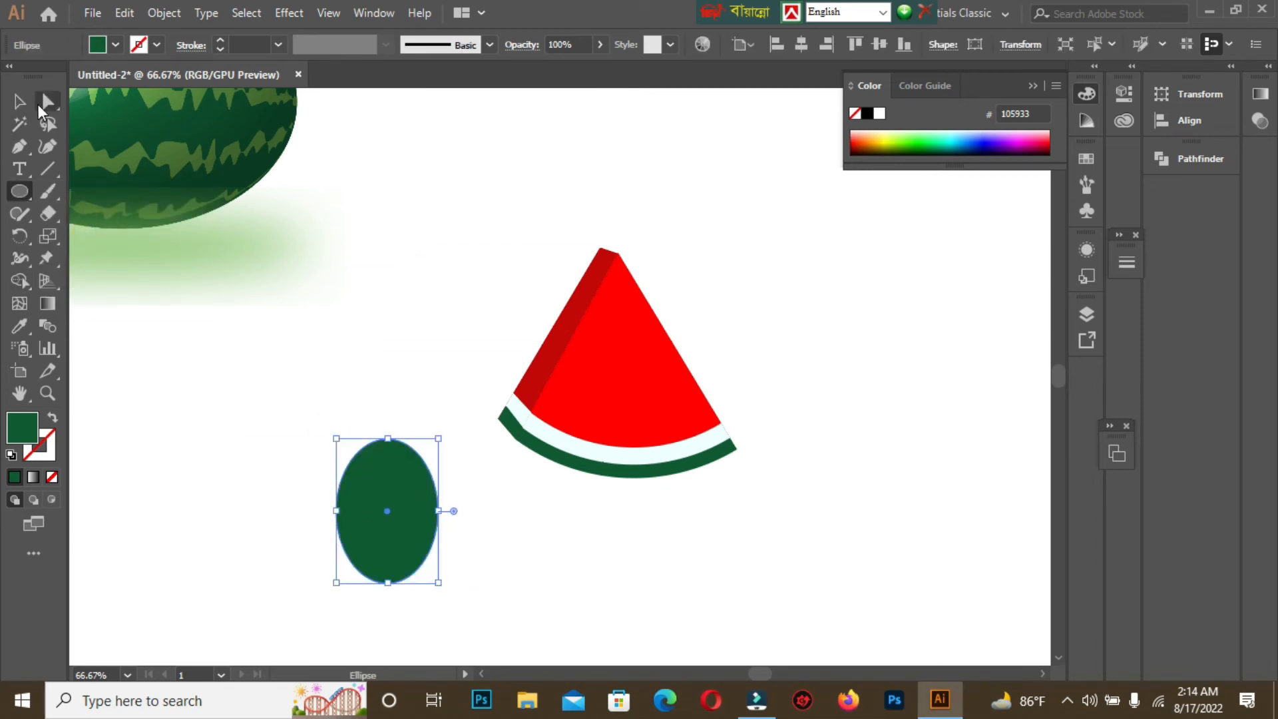
Pull the dark green ellipse's upper anchor point upward to form a tall seed shape, and fill it with black #000000.
{"action": "left_click_drag", "start_coordinate": [389, 440], "coordinate": [388, 343]}
{"action": "left_click", "coordinate": [389, 401]}
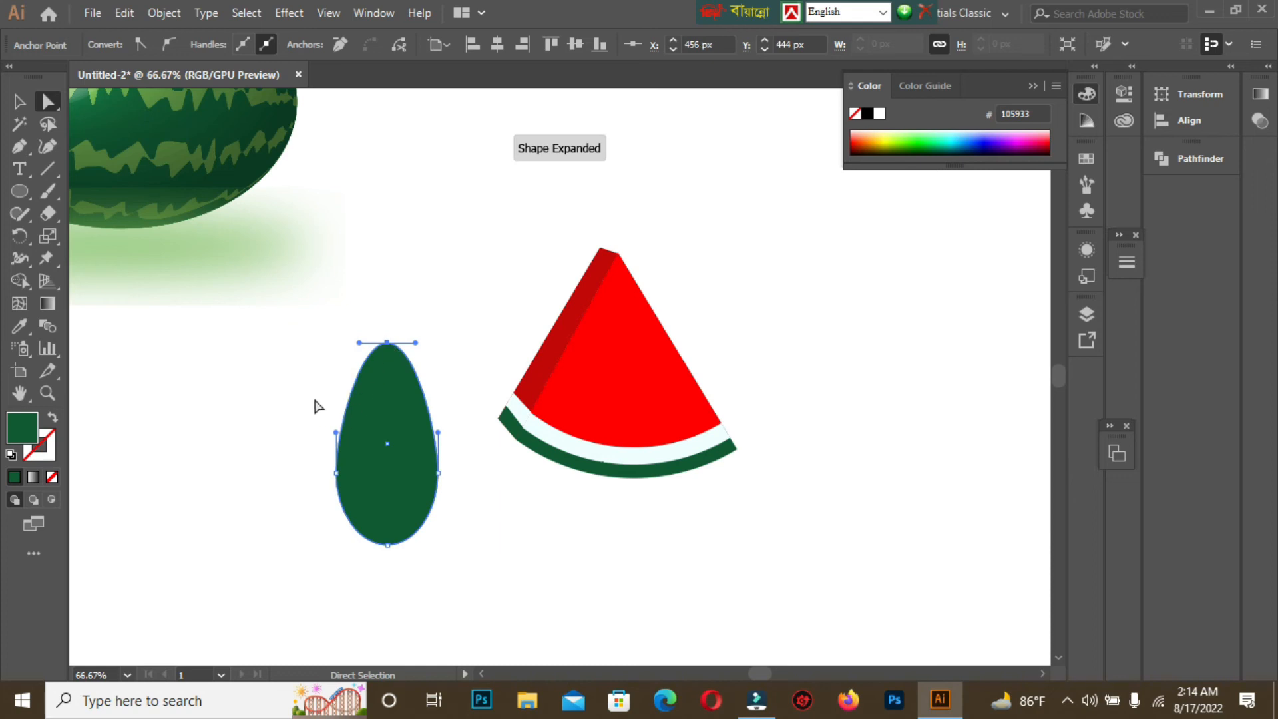
{"action": "left_click", "coordinate": [243, 377]}
{"action": "left_click", "coordinate": [334, 333]}
{"action": "left_click", "coordinate": [387, 544]}
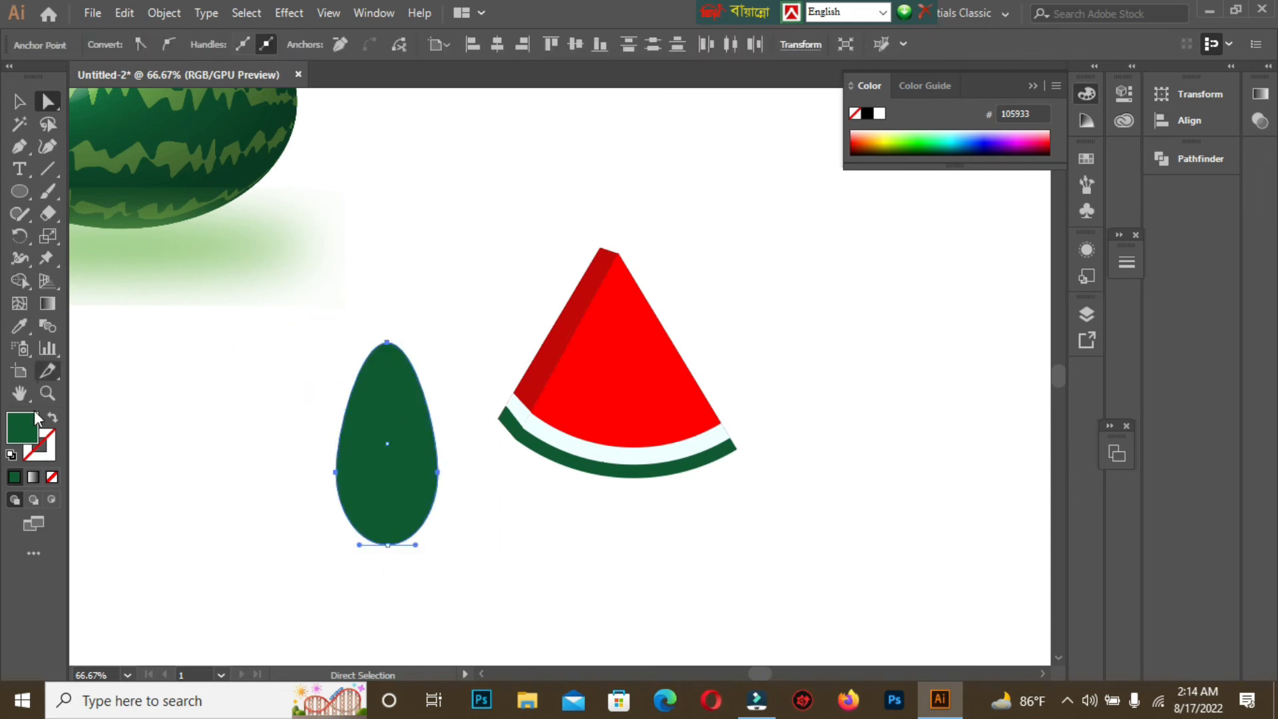
{"action": "left_click", "coordinate": [869, 114]}
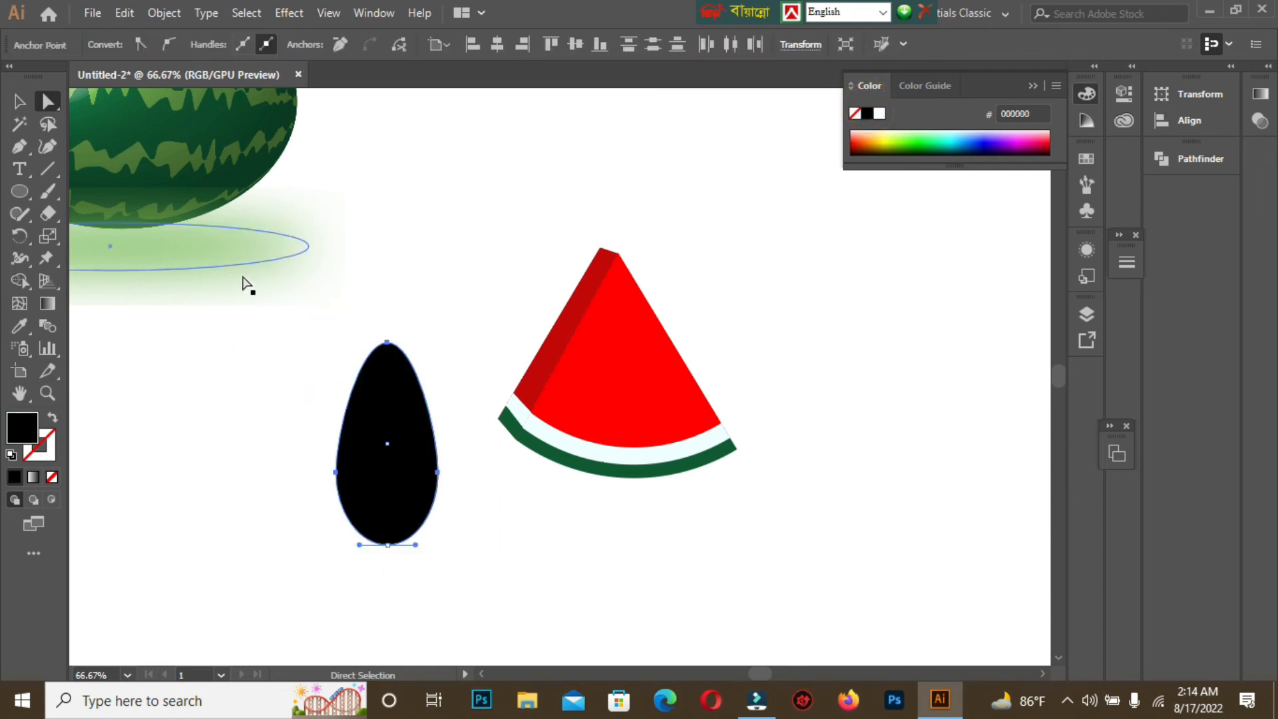
{"action": "left_click", "coordinate": [18, 103]}
{"action": "left_click", "coordinate": [94, 382]}
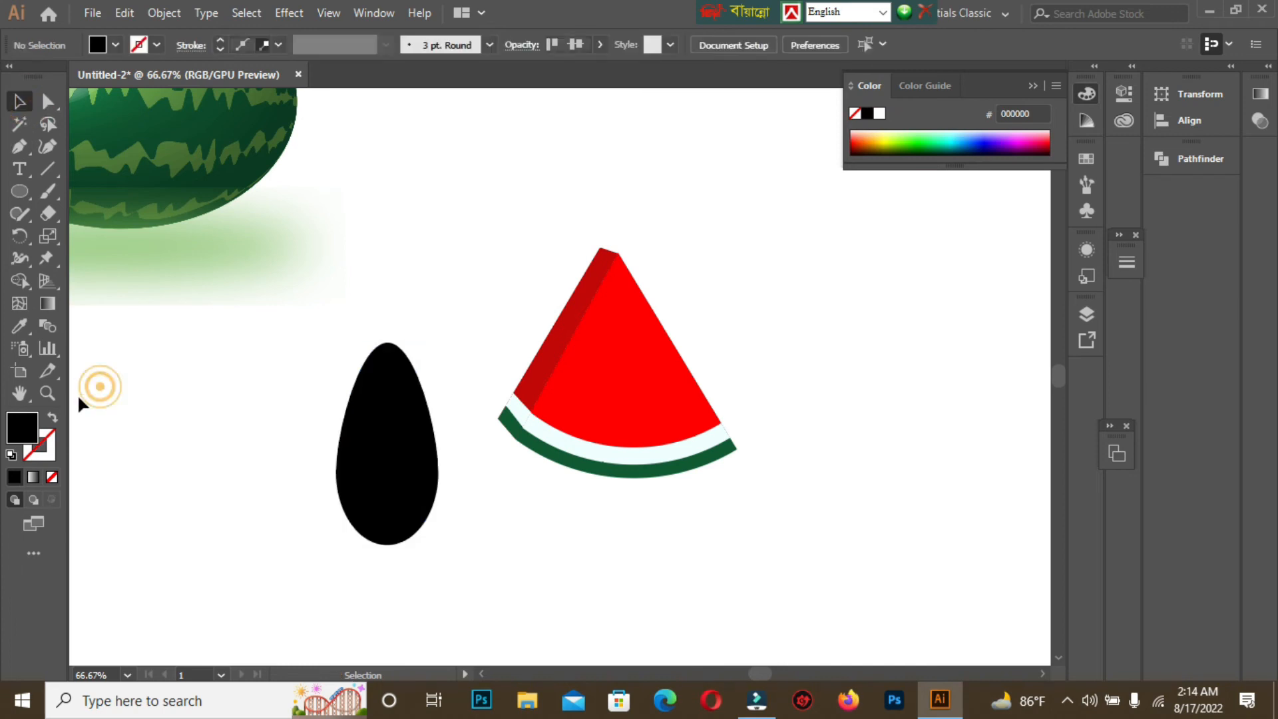
Draw a small narrow ellipse, fill it with white, and place it on the lower left part of the black seed as a highlight.
{"action": "left_click", "coordinate": [18, 193]}
{"action": "left_click_drag", "start_coordinate": [236, 427], "coordinate": [273, 511]}
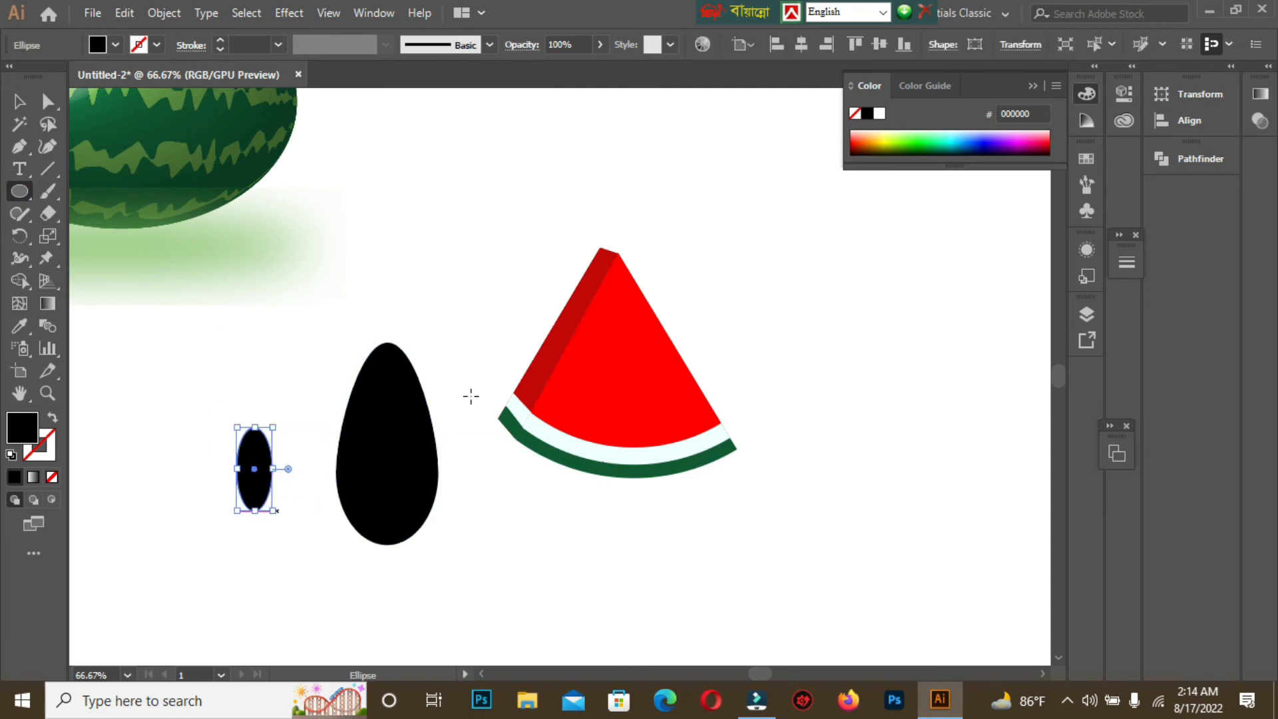
{"action": "left_click", "coordinate": [879, 114]}
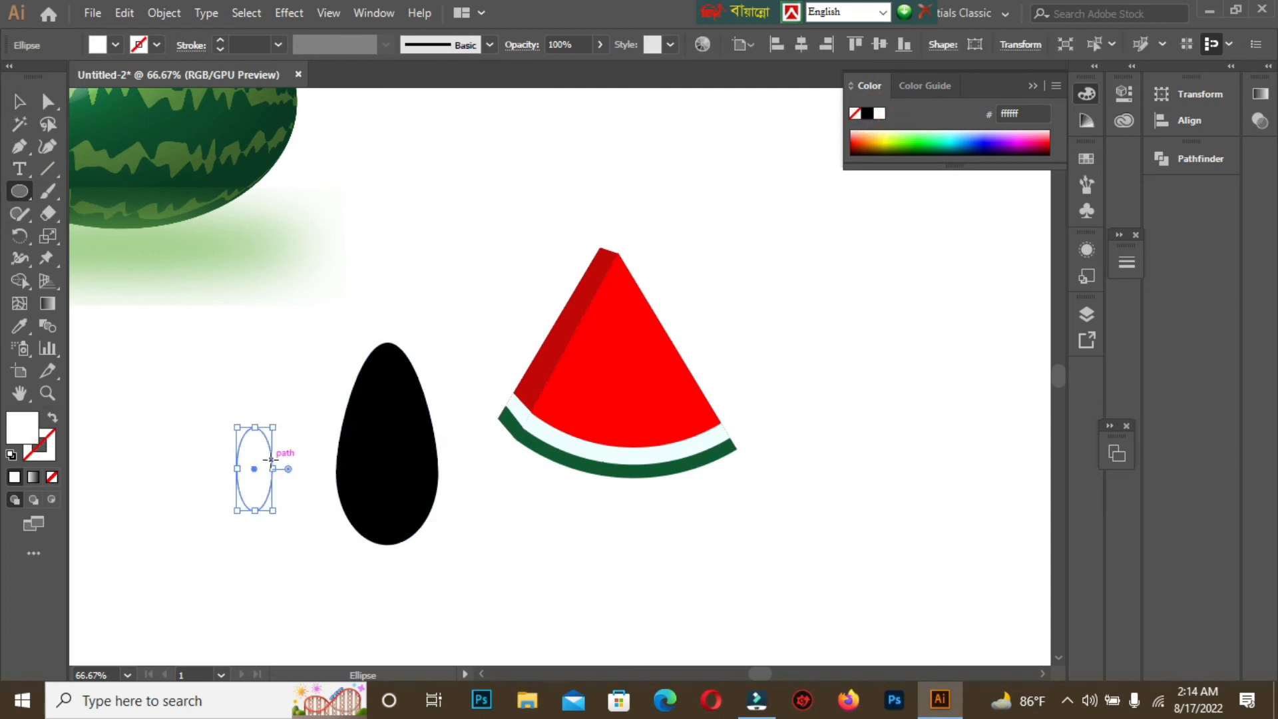
{"action": "left_click", "coordinate": [16, 100]}
{"action": "left_click_drag", "start_coordinate": [253, 452], "coordinate": [362, 472]}
{"action": "left_click", "coordinate": [274, 410]}
Group the black seed with its white highlight and scale the group down to a tiny seed.
{"action": "left_click_drag", "start_coordinate": [313, 366], "coordinate": [472, 554]}
{"action": "key", "text": "ctrl"}
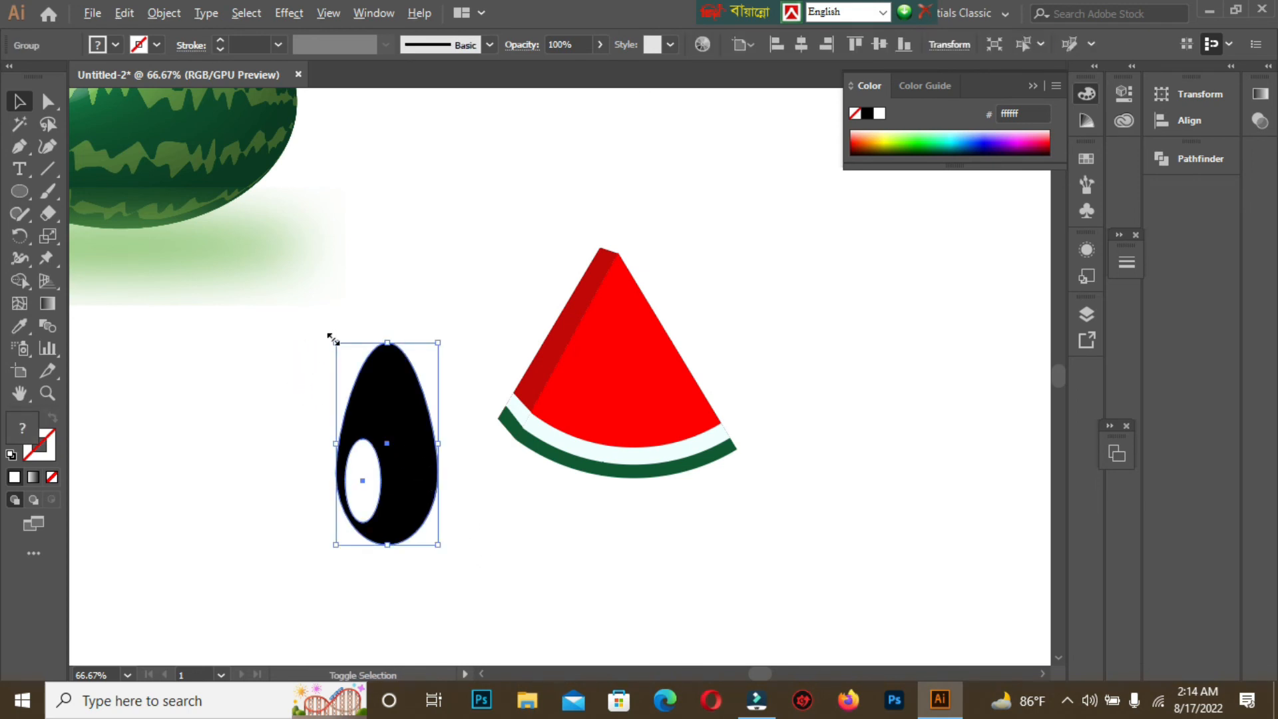
{"action": "left_click_drag", "start_coordinate": [331, 339], "coordinate": [379, 401]}
{"action": "left_click", "coordinate": [477, 506]}
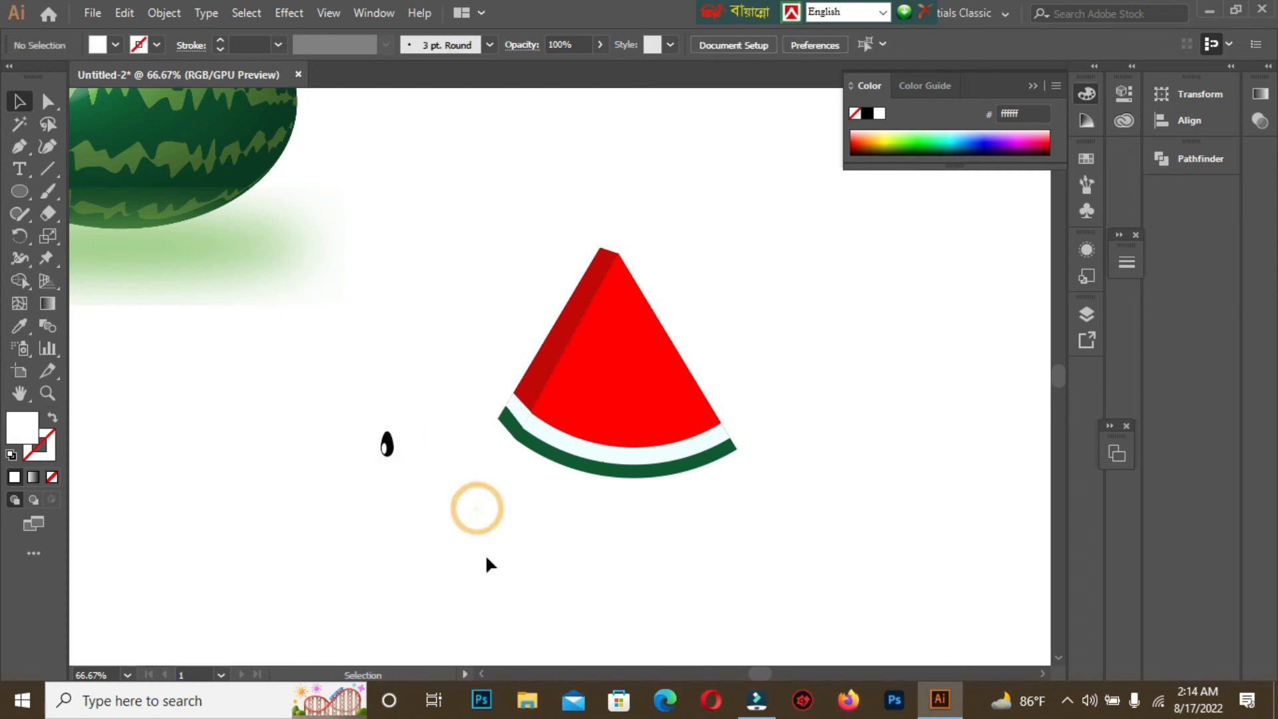
Move the seed into the red face's lower left corner, tilt it to the right, and shrink it slightly.
{"action": "key", "text": "ctrl+equal"}
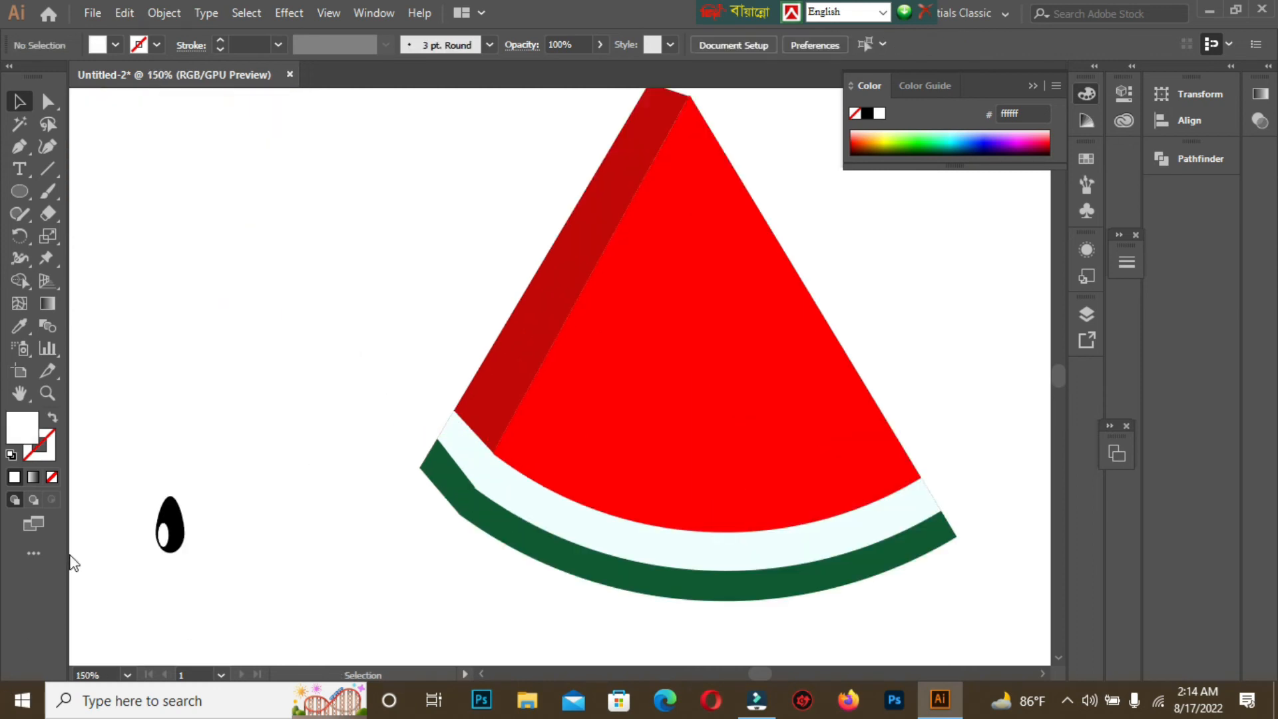
{"action": "left_click_drag", "start_coordinate": [174, 533], "coordinate": [555, 447]}
{"action": "left_click_drag", "start_coordinate": [572, 402], "coordinate": [587, 417]}
{"action": "left_click", "coordinate": [360, 381]}
{"action": "left_click", "coordinate": [549, 439]}
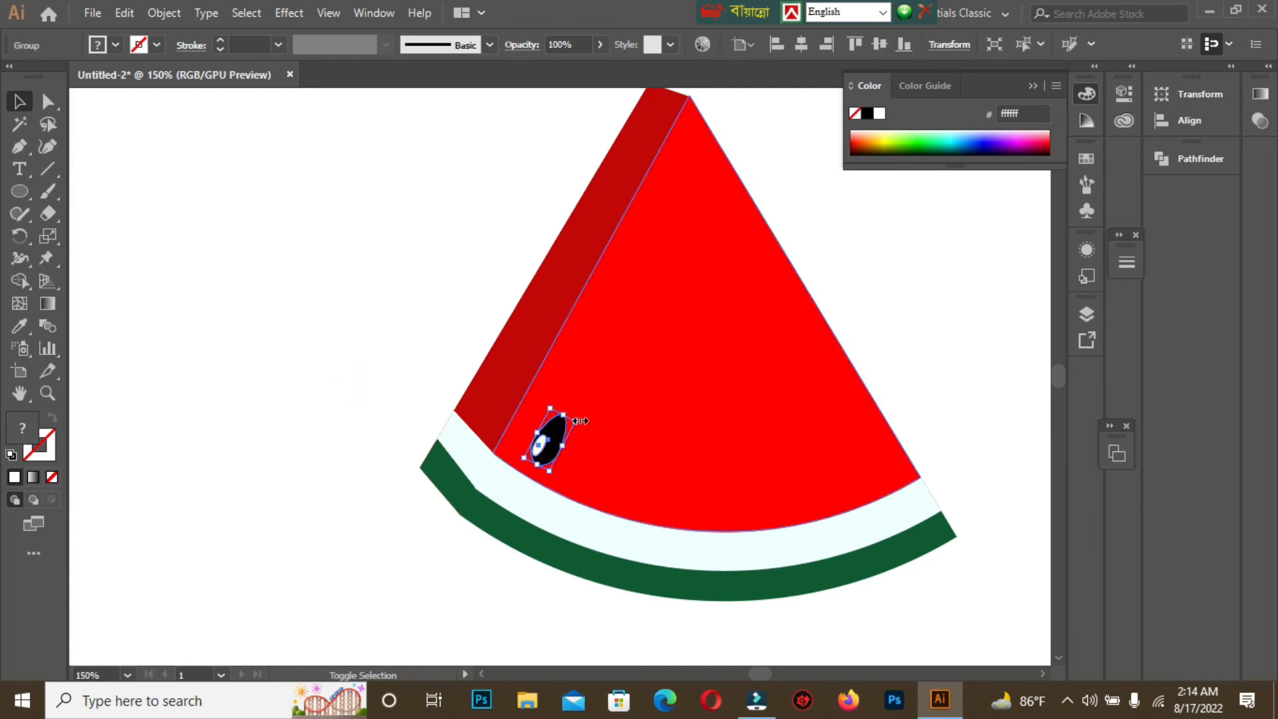
{"action": "left_click_drag", "start_coordinate": [576, 423], "coordinate": [564, 419]}
{"action": "left_click", "coordinate": [350, 377]}
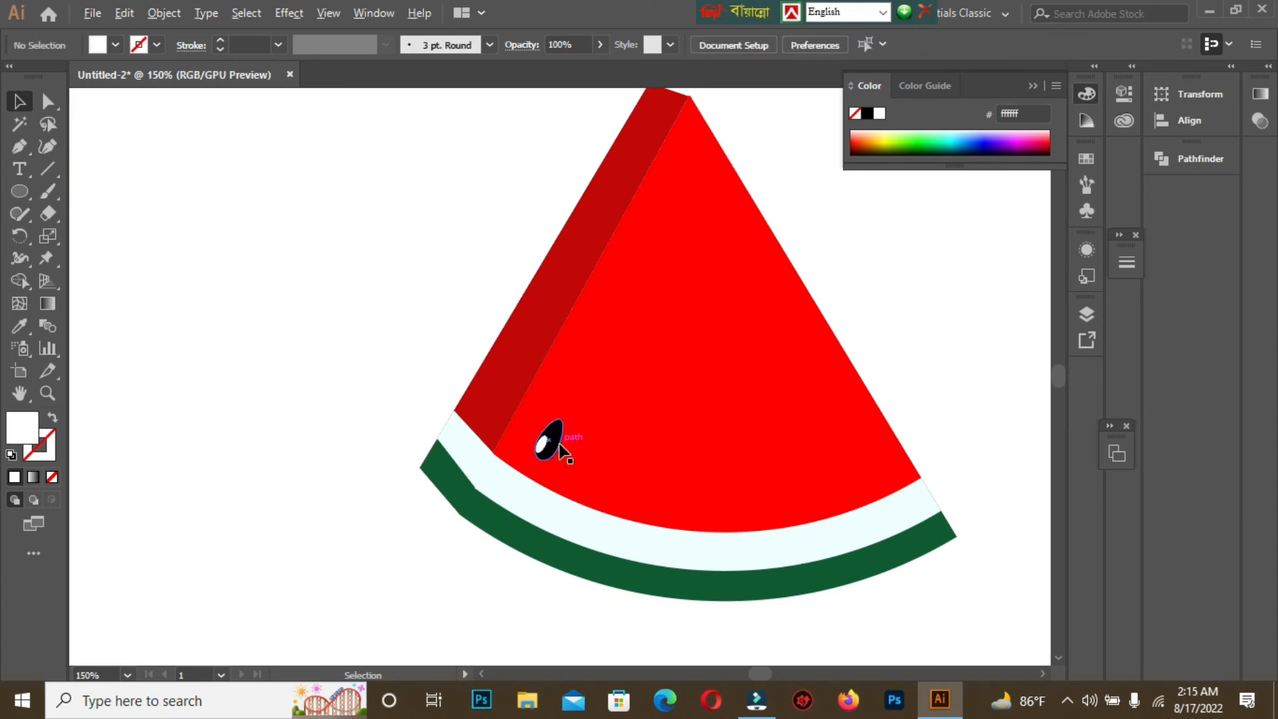
Duplicate the seed six times along the red face's curved lower edge, from the left corner to the middle.
{"action": "left_click_drag", "start_coordinate": [556, 449], "coordinate": [708, 490]}
{"action": "left_click", "coordinate": [362, 386]}
{"action": "left_click", "coordinate": [352, 403]}
{"action": "left_click", "coordinate": [405, 402]}
{"action": "left_click", "coordinate": [314, 319]}
{"action": "left_click", "coordinate": [372, 358]}
{"action": "left_click", "coordinate": [346, 363]}
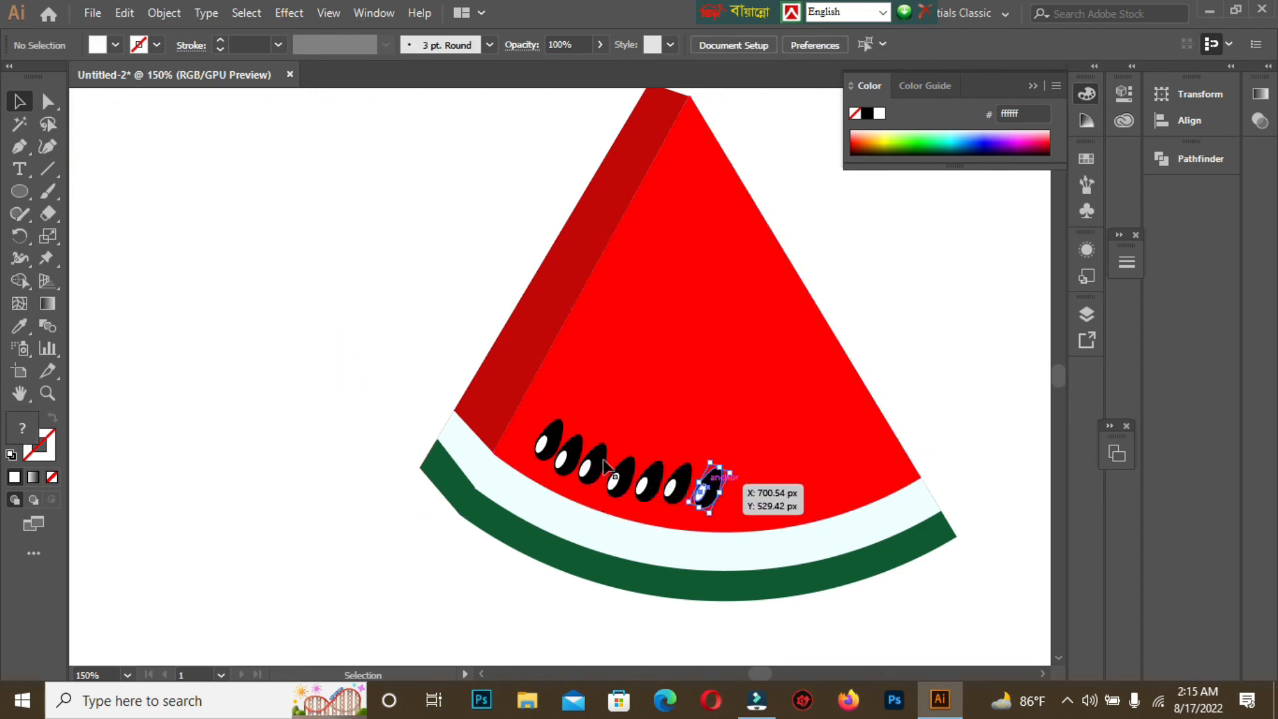
{"action": "left_click", "coordinate": [241, 377]}
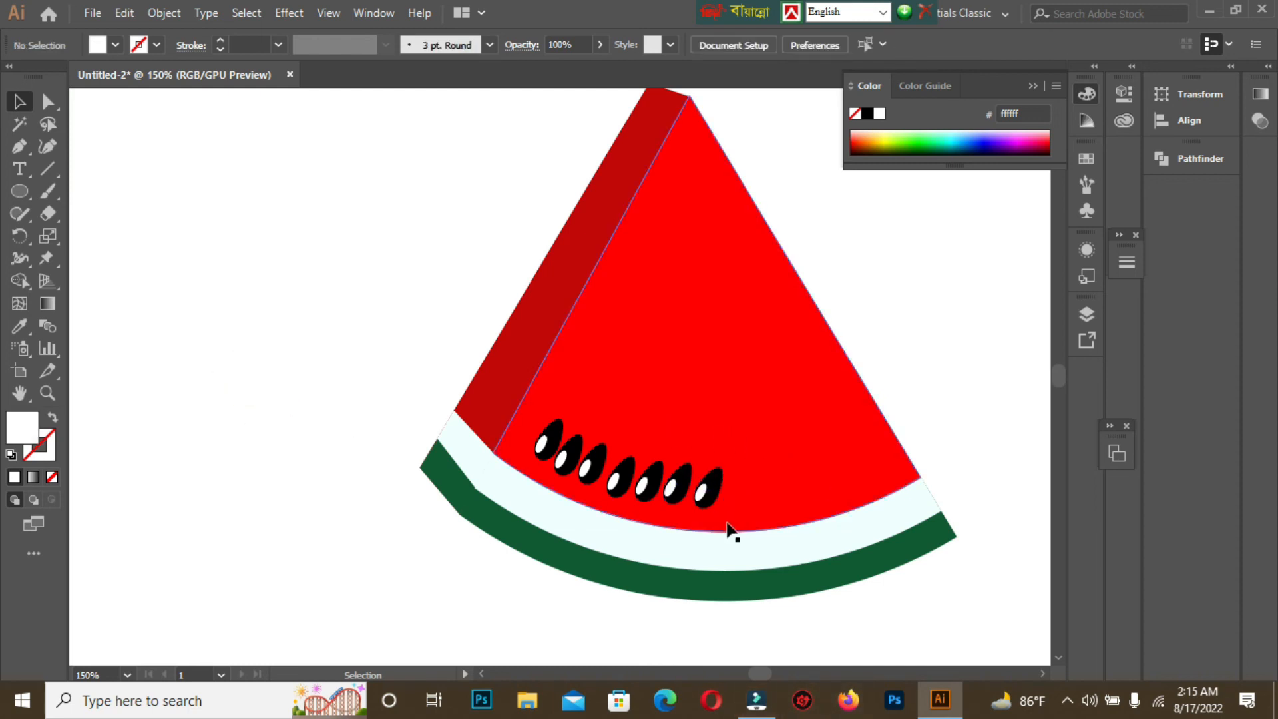
Continue the seed row with four more copies rising along the curve to the red face's right corner, with the last one more upright.
{"action": "left_click_drag", "start_coordinate": [721, 485], "coordinate": [885, 443]}
{"action": "left_click", "coordinate": [391, 280]}
{"action": "left_click", "coordinate": [260, 241]}
{"action": "left_click", "coordinate": [972, 348]}
{"action": "left_click", "coordinate": [1004, 409]}
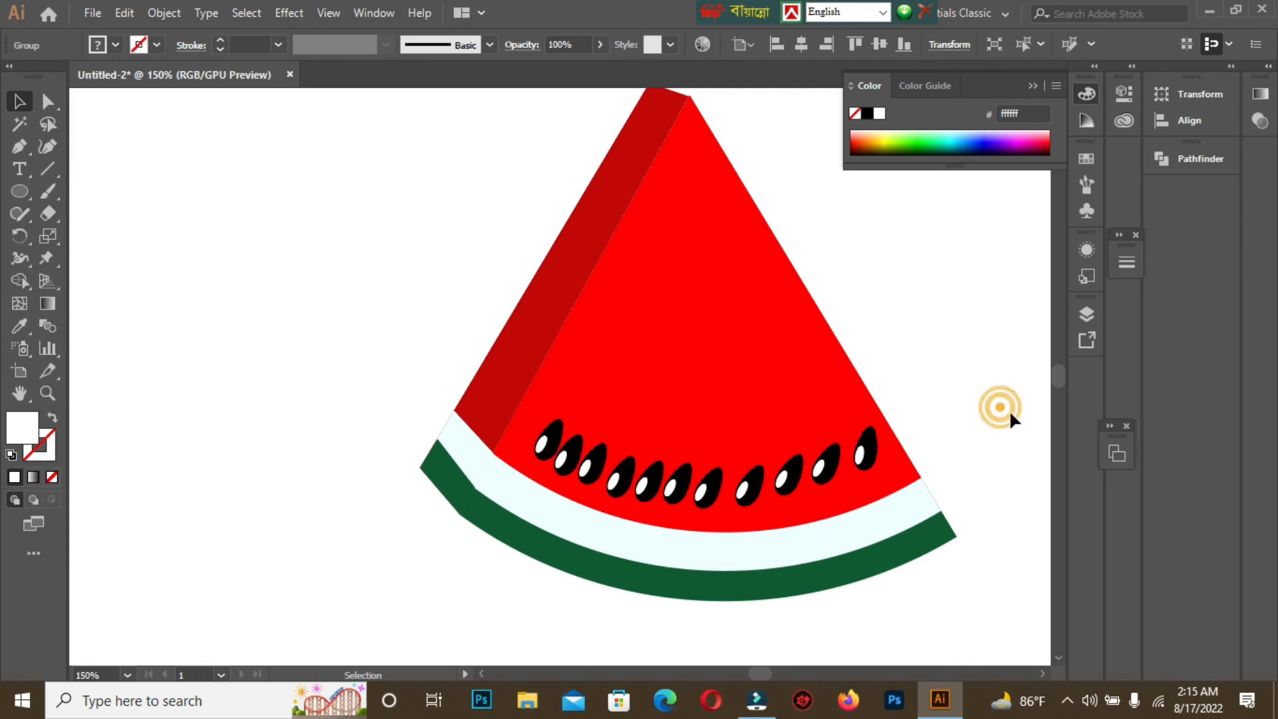
Nudge the middle seed and the fourth seed from the left slightly to the right to even out the row's spacing.
{"action": "left_click_drag", "start_coordinate": [708, 479], "coordinate": [718, 486]}
{"action": "left_click", "coordinate": [936, 346]}
{"action": "left_click", "coordinate": [616, 489]}
{"action": "left_click_drag", "start_coordinate": [617, 489], "coordinate": [618, 490]}
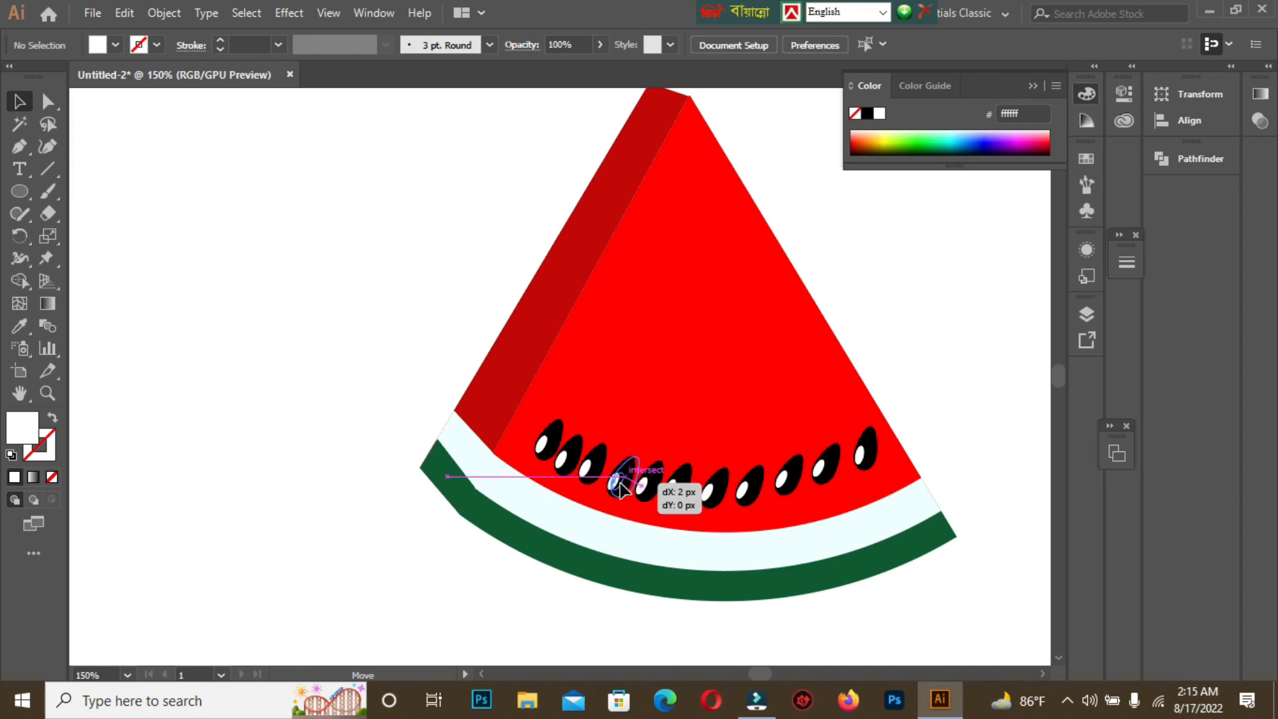
{"action": "left_click_drag", "start_coordinate": [618, 489], "coordinate": [620, 490]}
{"action": "left_click", "coordinate": [374, 285]}
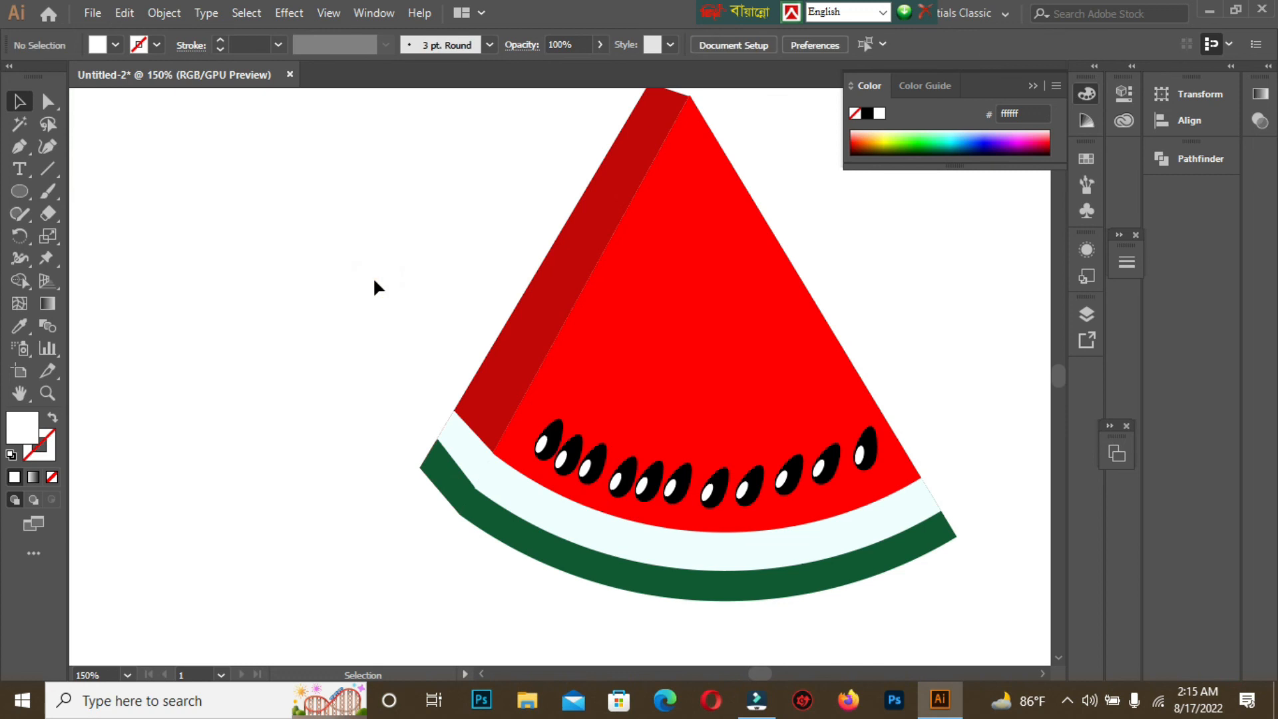
Group all parts of the slice with its seeds, enlarge the group to nearly three times its size, and shift it rightward.
{"action": "key", "text": "ctrl+0"}
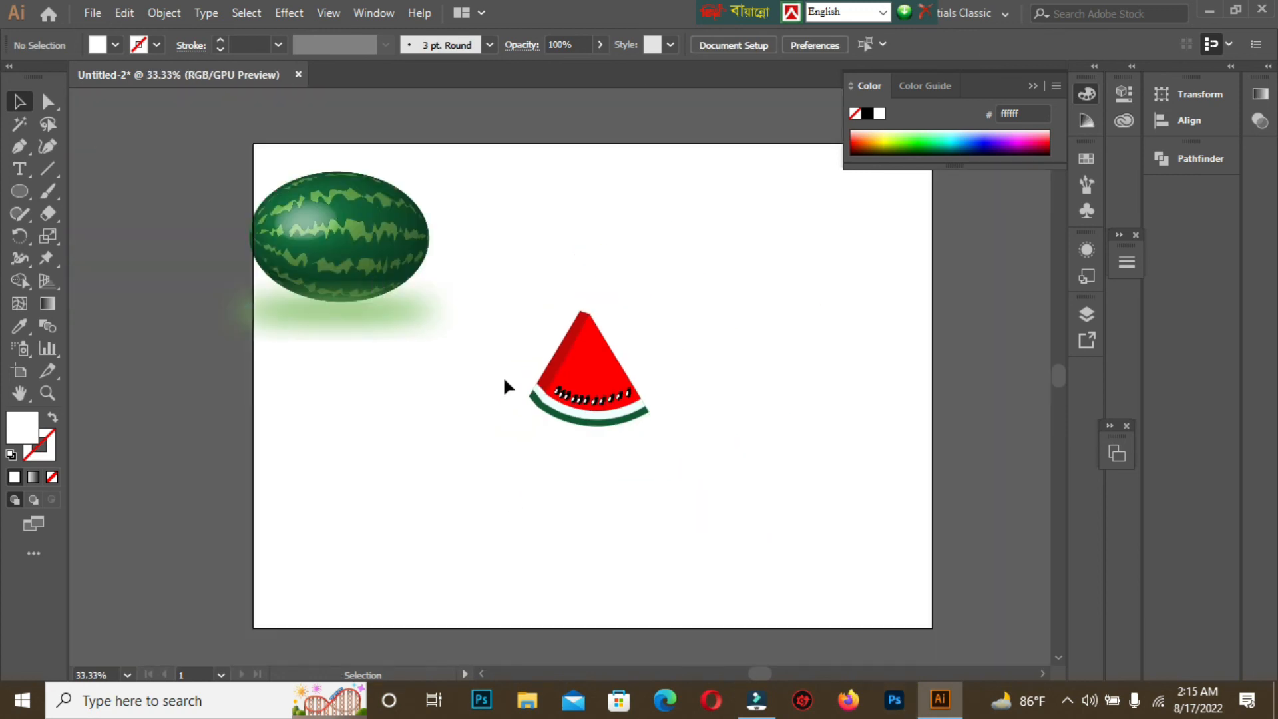
{"action": "left_click_drag", "start_coordinate": [529, 303], "coordinate": [710, 505]}
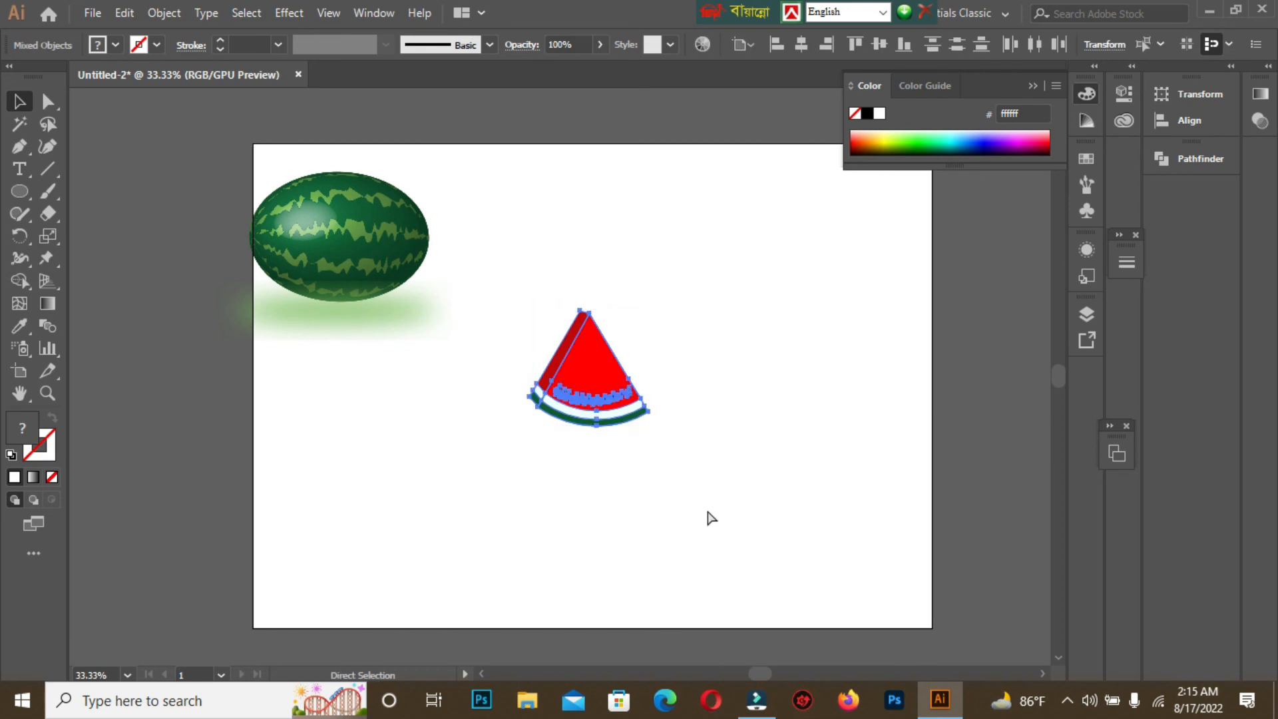
{"action": "left_click", "coordinate": [708, 476]}
{"action": "left_click_drag", "start_coordinate": [520, 277], "coordinate": [699, 491]}
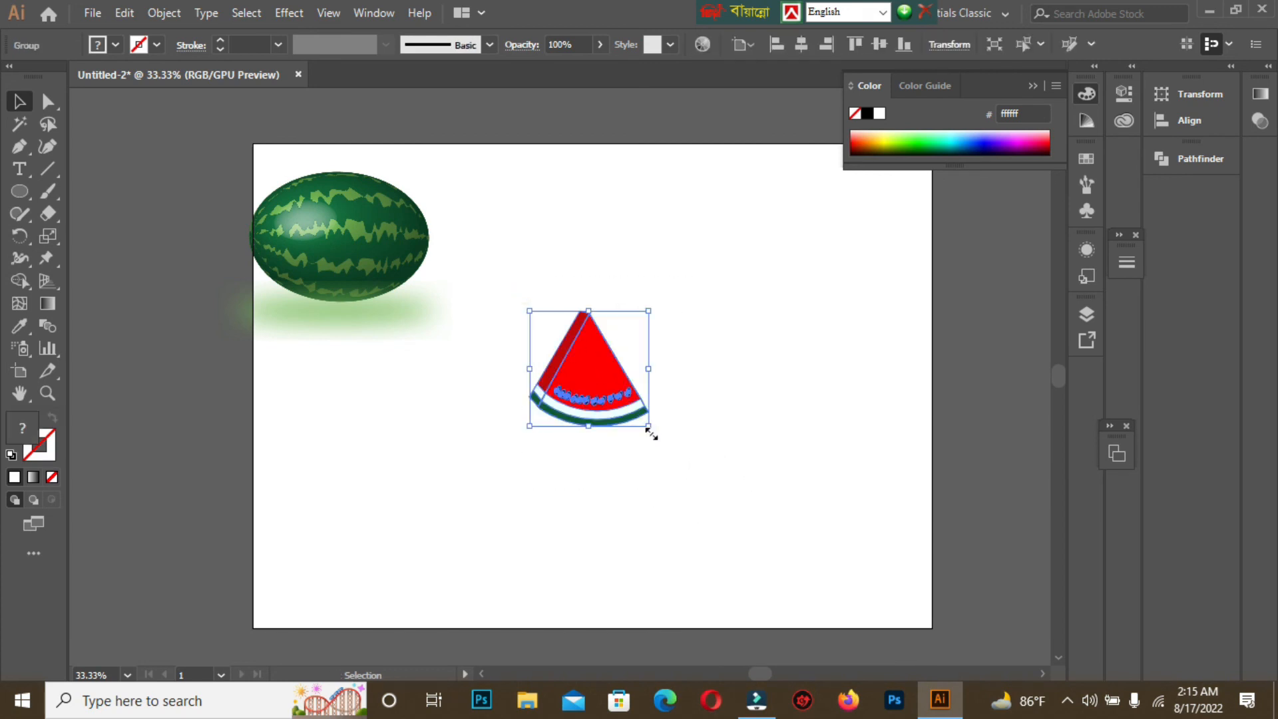
{"action": "left_click_drag", "start_coordinate": [650, 428], "coordinate": [751, 533]}
{"action": "left_click_drag", "start_coordinate": [661, 395], "coordinate": [729, 379]}
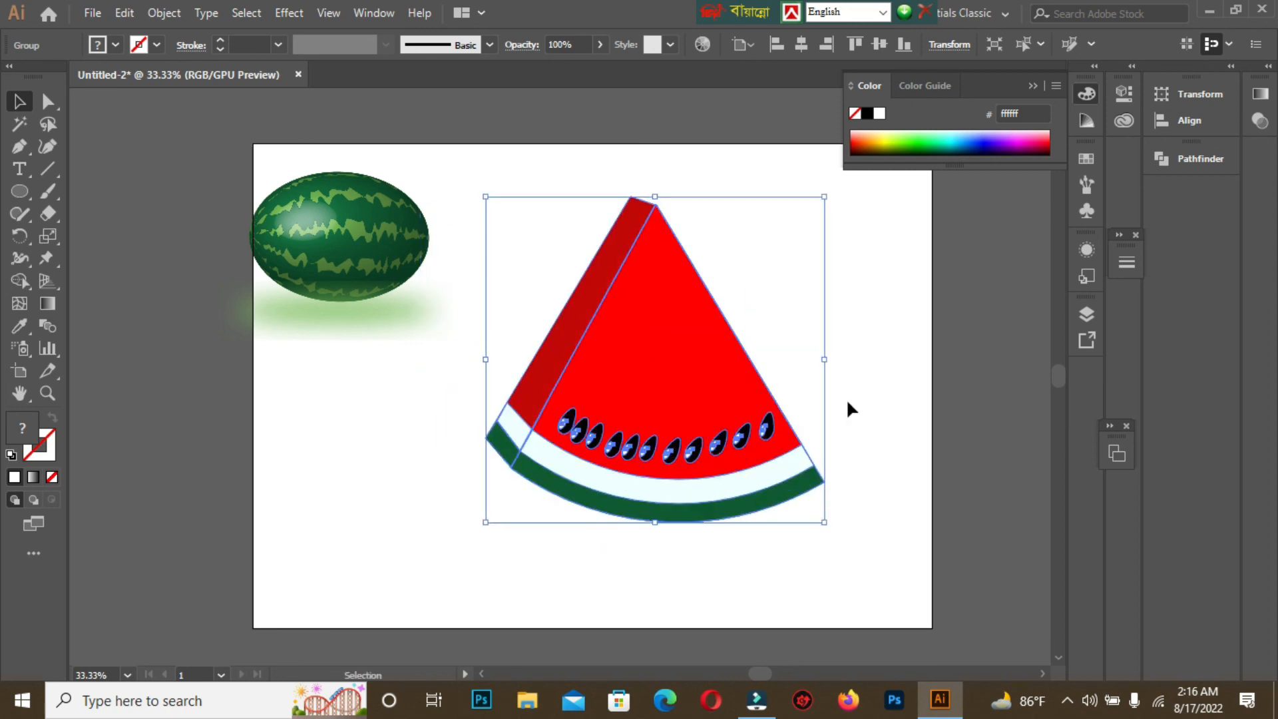
Move the enlarged slice farther right and slightly up on the artboard, and deselect it.
{"action": "left_click", "coordinate": [848, 408]}
{"action": "left_click_drag", "start_coordinate": [734, 530], "coordinate": [549, 241]}
{"action": "left_click_drag", "start_coordinate": [669, 376], "coordinate": [738, 358]}
{"action": "left_click", "coordinate": [405, 430]}
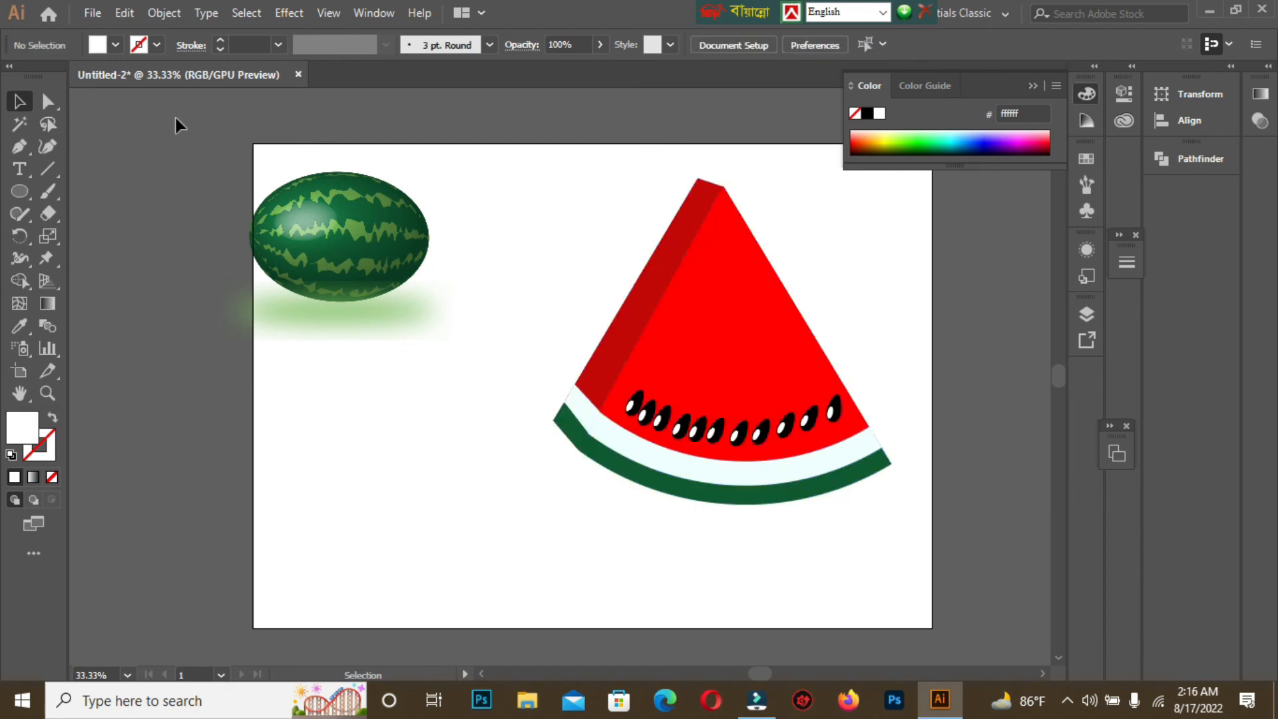
Move the whole watermelon with its shadow down beside the slice and scale it up proportionally.
{"action": "left_click_drag", "start_coordinate": [373, 260], "coordinate": [426, 396]}
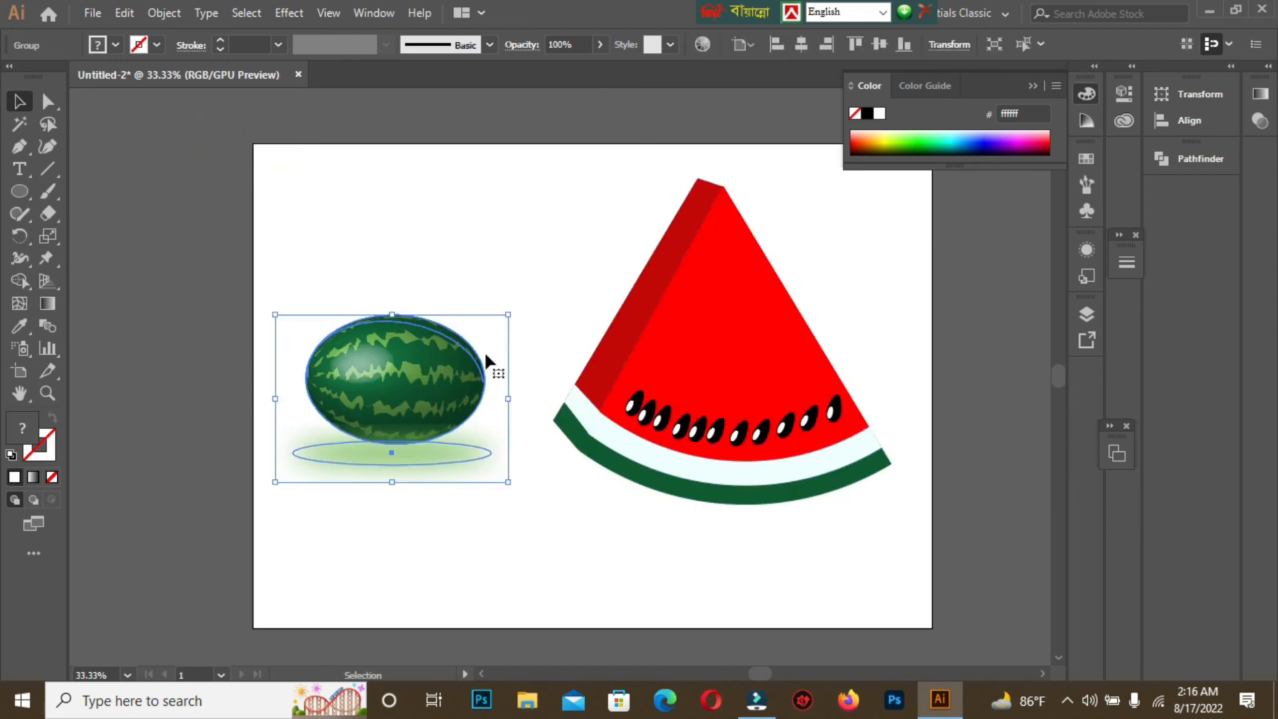
{"action": "left_click_drag", "start_coordinate": [509, 314], "coordinate": [551, 279]}
{"action": "left_click", "coordinate": [708, 571]}
Scale the slice down proportionally around its center until it is slightly taller than the whole watermelon.
{"action": "left_click", "coordinate": [662, 223]}
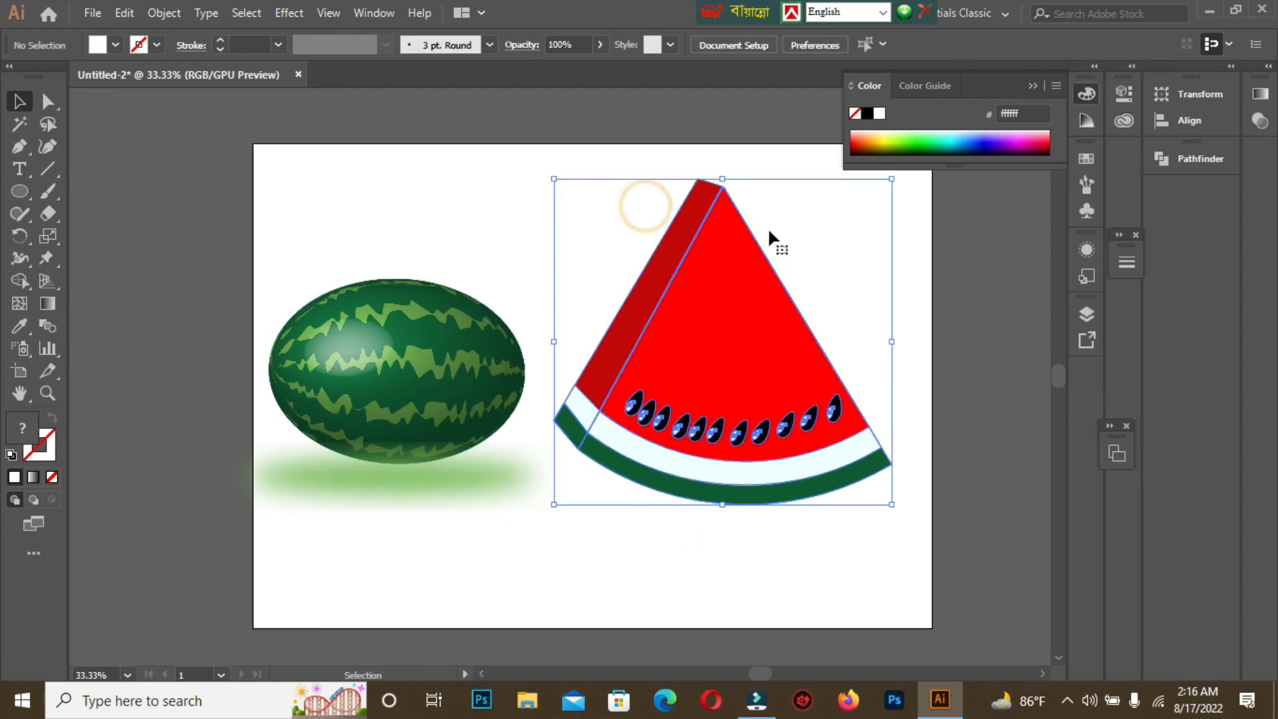
{"action": "left_click_drag", "start_coordinate": [893, 180], "coordinate": [828, 239]}
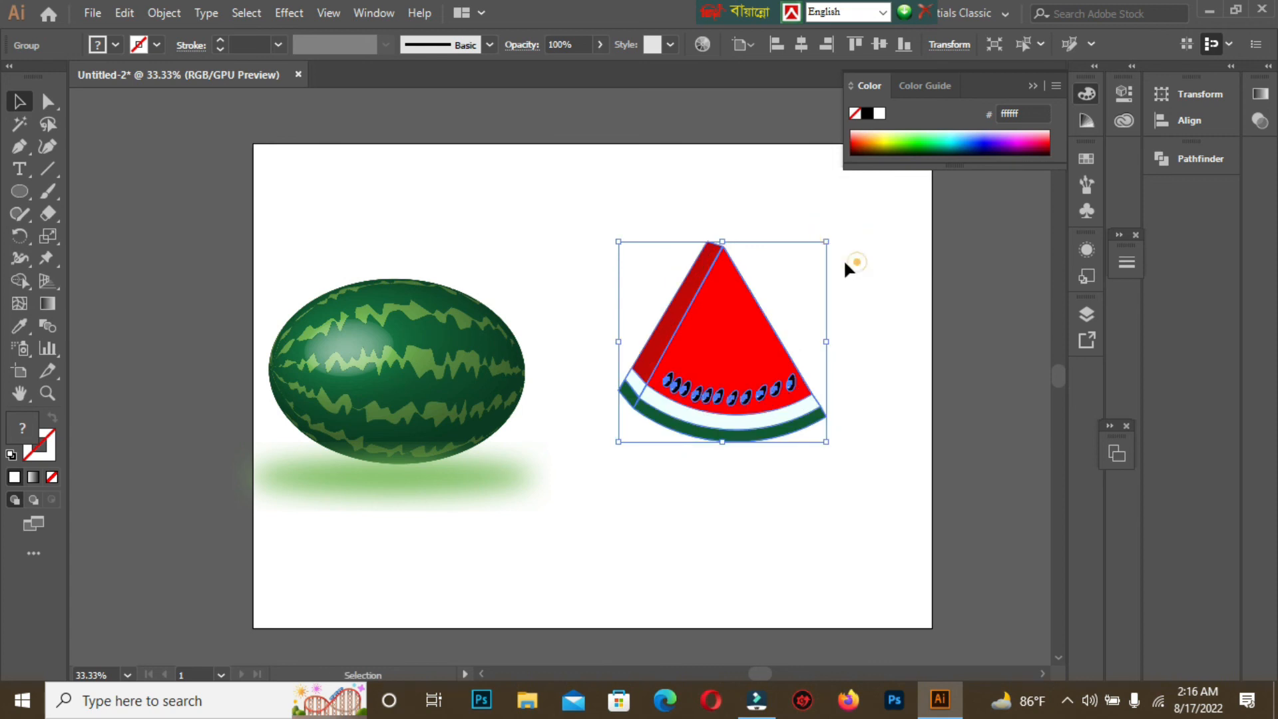
{"action": "left_click", "coordinate": [850, 262]}
Move the whole watermelon with its shadow up and to the right, close beside the slice, and deselect it.
{"action": "left_click_drag", "start_coordinate": [335, 328], "coordinate": [413, 284]}
{"action": "left_click", "coordinate": [862, 285]}
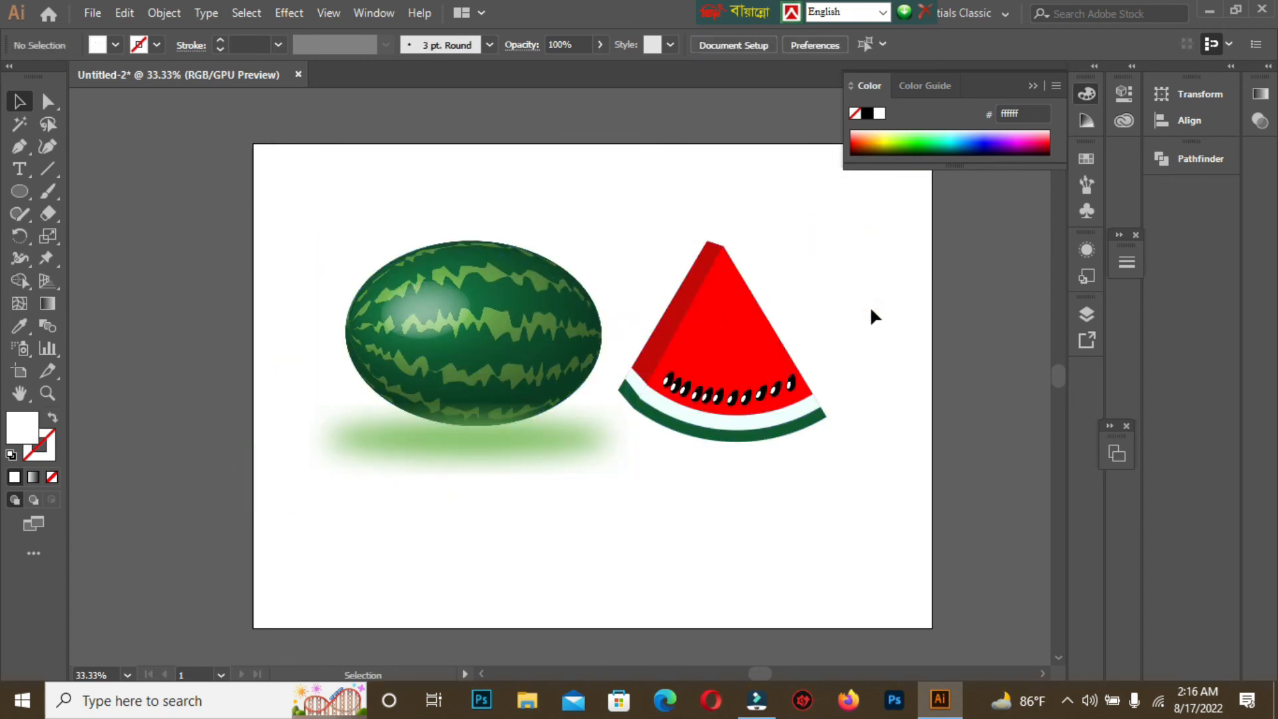
{"action": "key", "text": "ctrl+plus"}
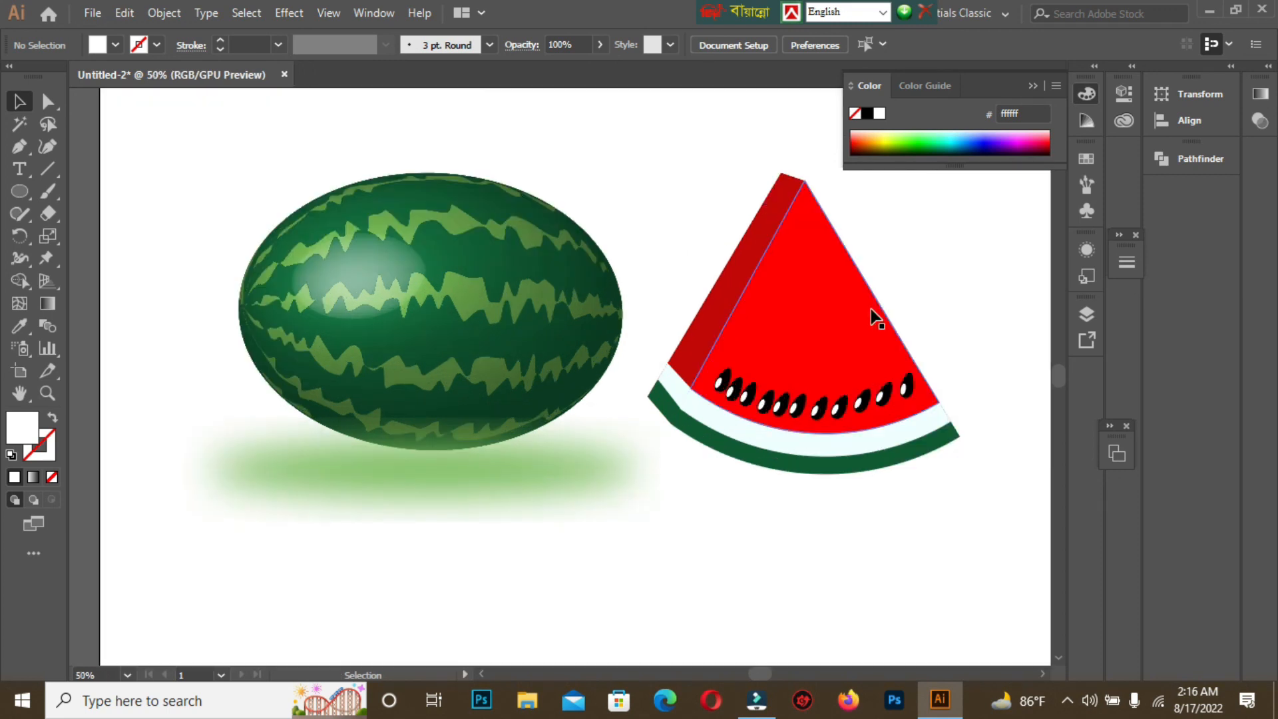